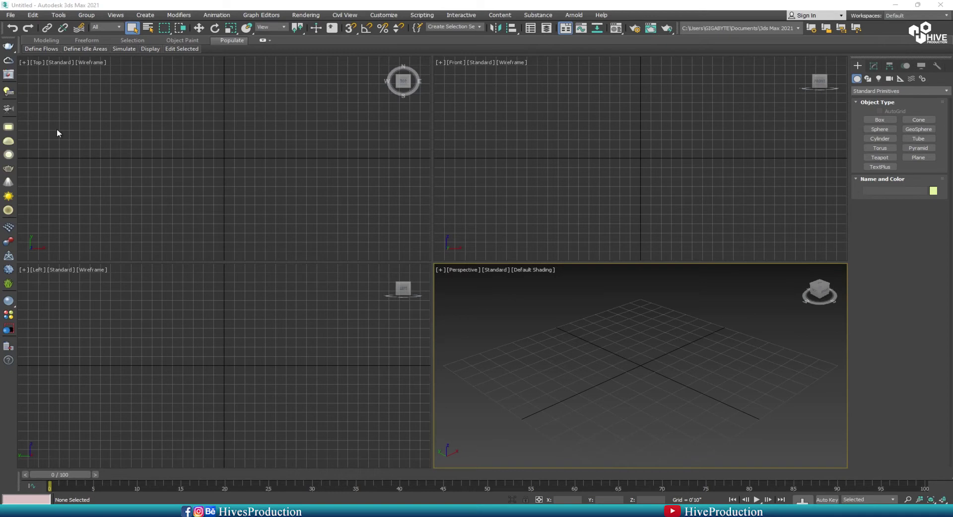
Create a box 6' long, 6' wide and 8' high.
click(879, 119)
drag(186, 125, 296, 203)
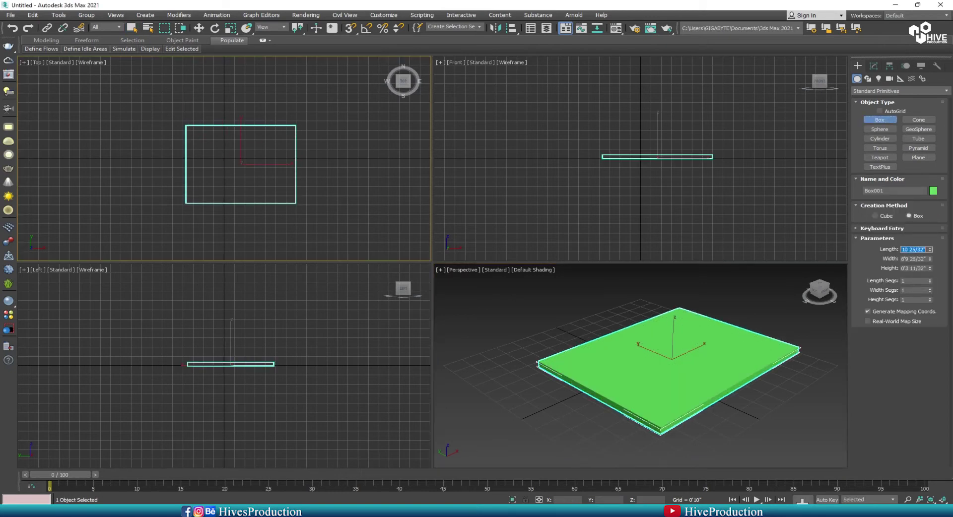
text(6)
key(Tab)
text(6)
key(Tab)
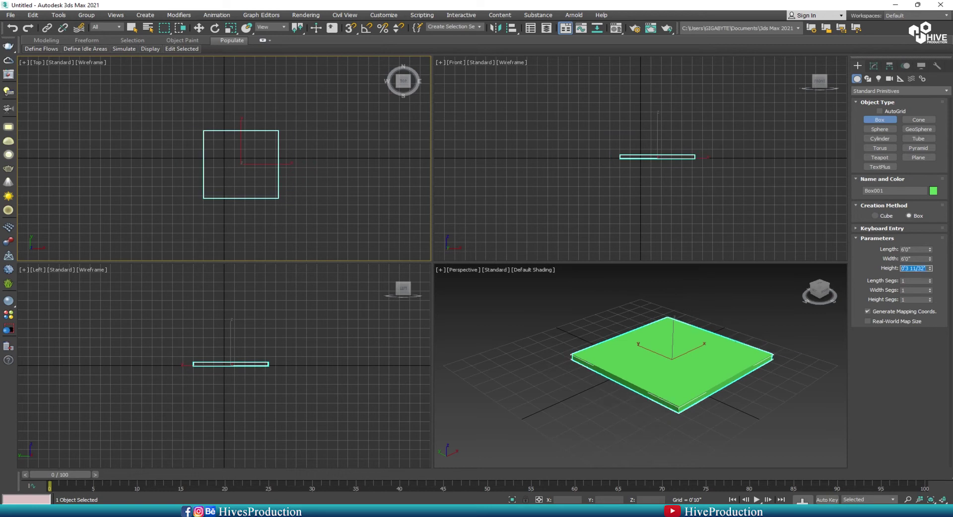
text(8)
key(Return)
Center the box on the world origin by zeroing its X and Y position.
right_click(671, 139)
key(w)
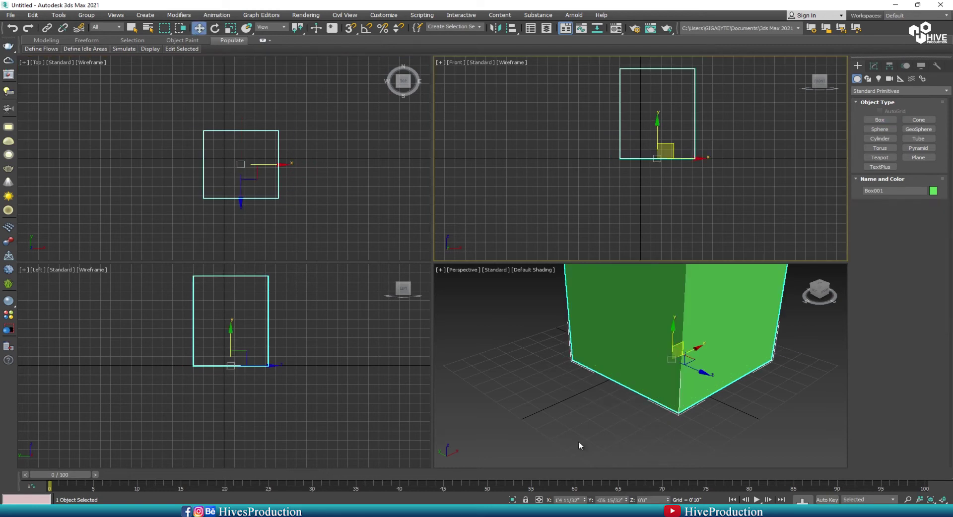
right_click(586, 500)
right_click(627, 500)
right_click(762, 421)
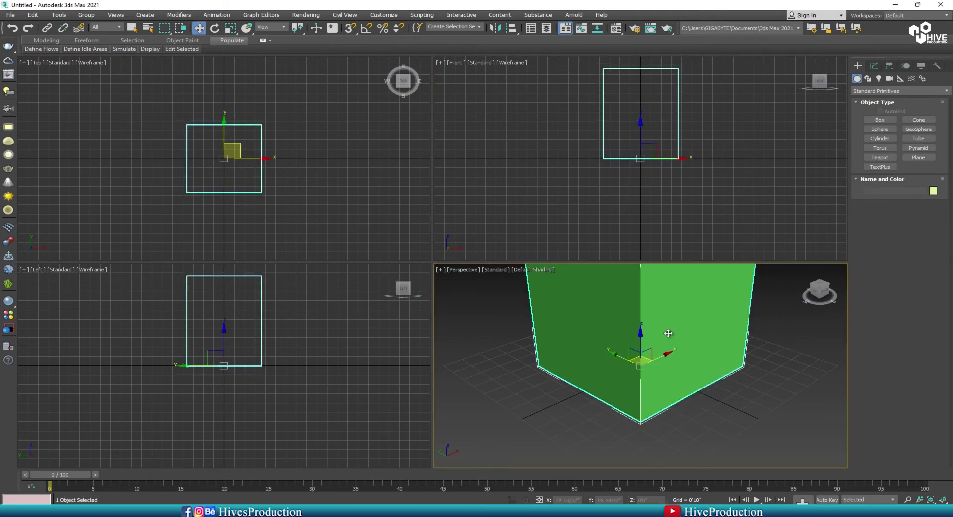
scroll(652, 356, down, 8)
scroll(641, 421, up, 2)
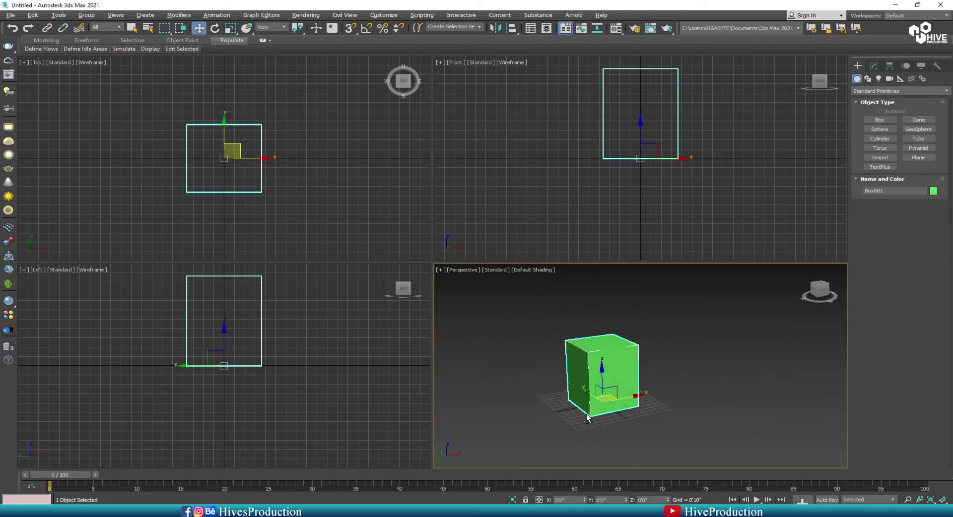
Copy the box slightly upward and set the copy's height to 1'6".
click(772, 139)
click(644, 159)
shift+drag(643, 139, 642, 134)
click(468, 298)
click(873, 66)
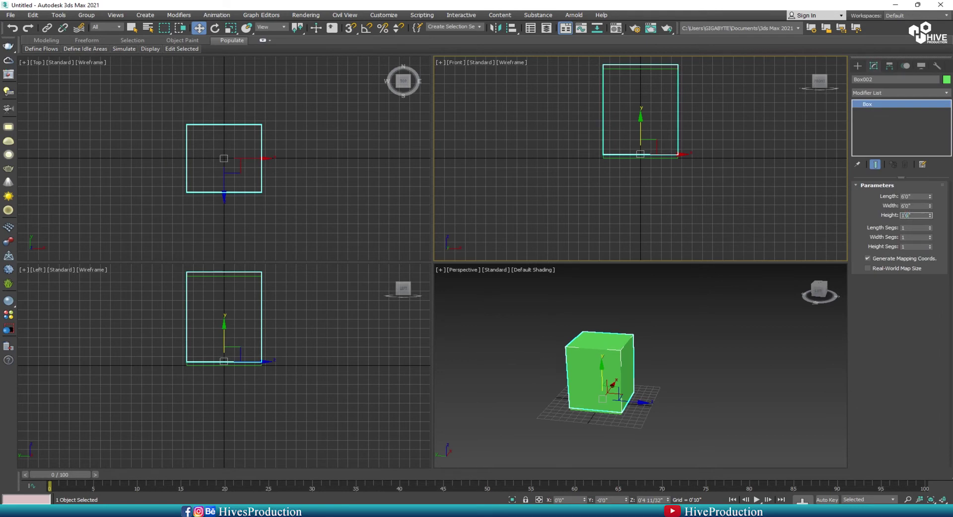
key(Return)
Raise the 1'6" high copy until its top lines up with the top of the original box.
scroll(633, 184, up, 3)
middle_drag(633, 184, 619, 224)
middle_drag(629, 131, 596, 263)
scroll(608, 238, down, 2)
drag(608, 234, 607, 137)
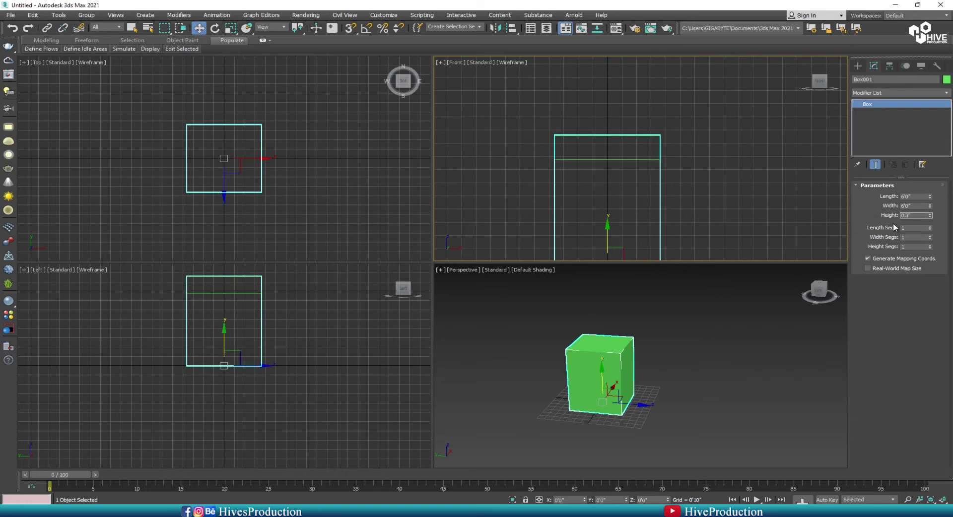
Turn the original box into a base slab 3" high with length and width of 6'3".
key(Return)
click(651, 435)
alt+middle_drag(651, 435, 593, 418)
click(611, 341)
click(587, 391)
scroll(638, 245, up, 2)
middle_drag(638, 245, 646, 225)
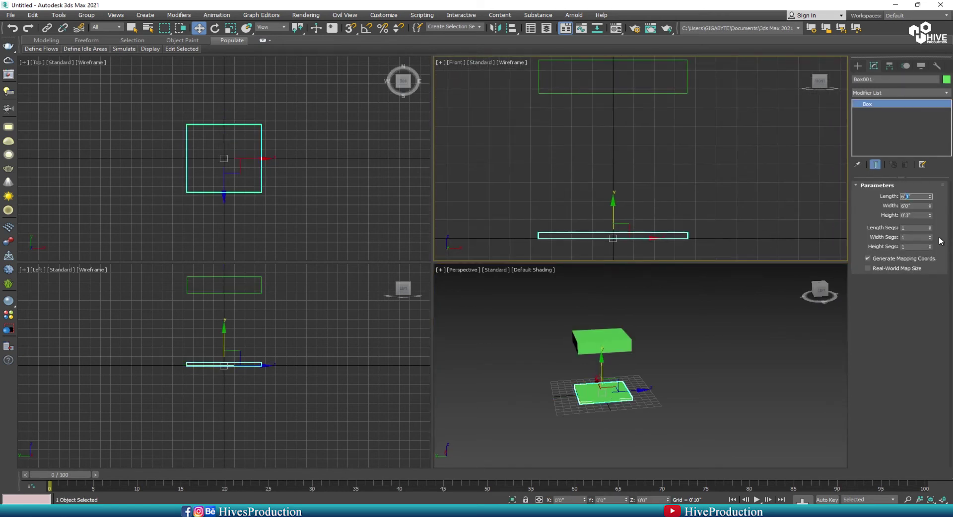
click(908, 205)
text(3)
key(Return)
Copy the base slab upward and set the copy to 6' long, 6' wide and 3' high.
mouse_move(728, 204)
mouse_down()
mouse_move(648, 237)
mouse_move(610, 189)
mouse_up()
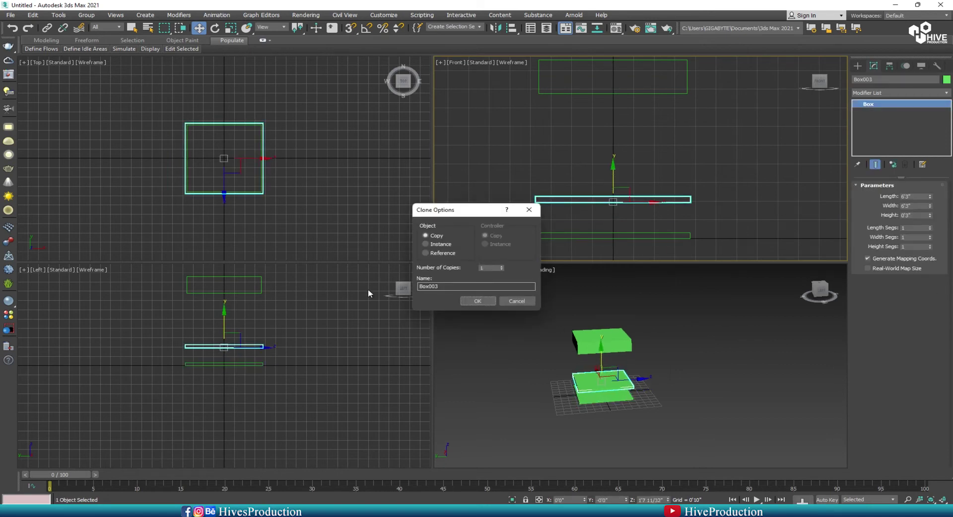
click(478, 302)
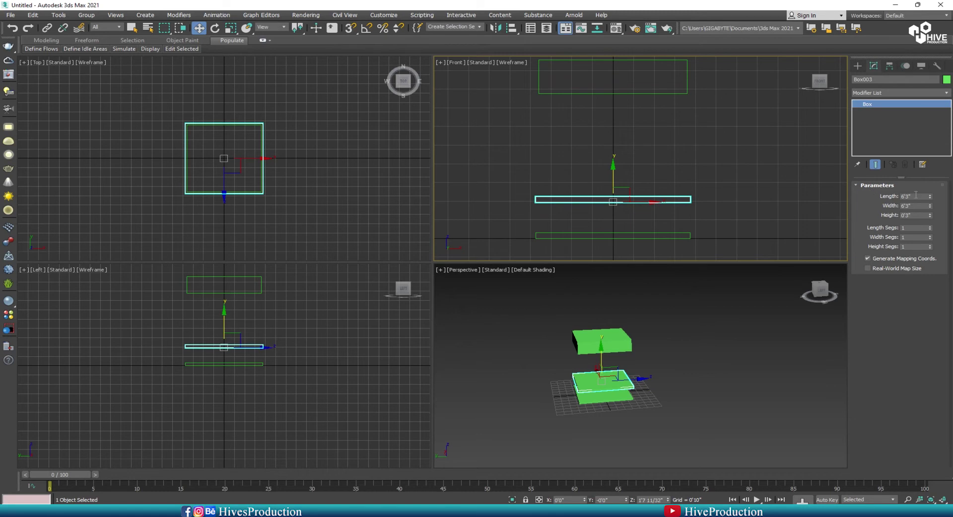
text(6)
key(Tab)
text(6)
key(Tab)
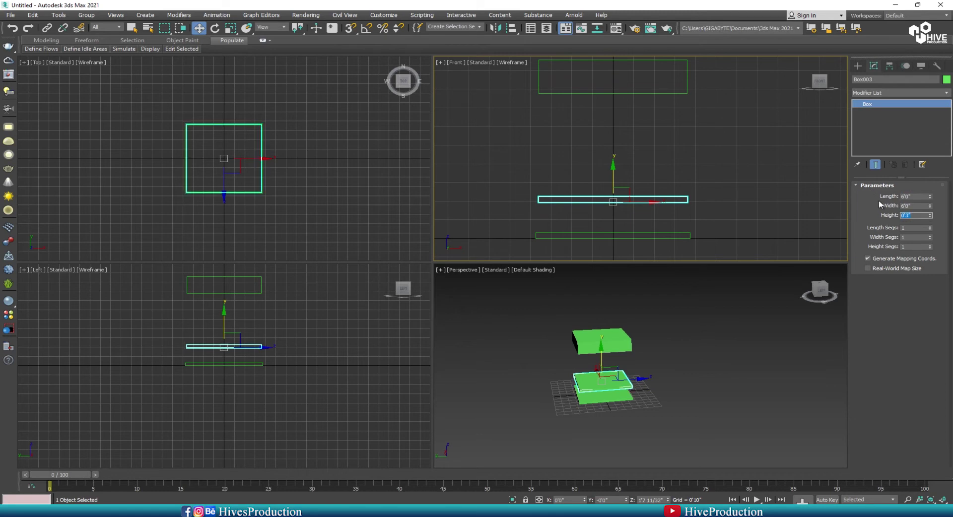
text(3)
key(Return)
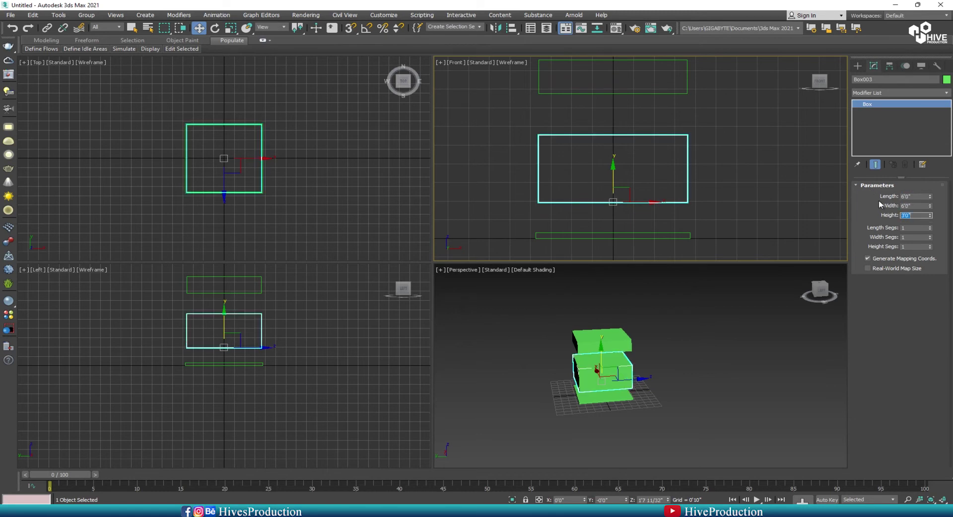
Lower the 3' high box until it rests exactly on the base slab's top.
click(599, 208)
click(601, 203)
middle_drag(614, 204, 609, 184)
drag(608, 155, 623, 185)
scroll(613, 196, up, 5)
middle_drag(599, 237, 604, 131)
scroll(621, 153, up, 4)
drag(600, 110, 599, 114)
click(637, 170)
Show edged faces in the perspective view and convert the 3' high box to an editable poly.
click(623, 394)
key(F4)
click(672, 400)
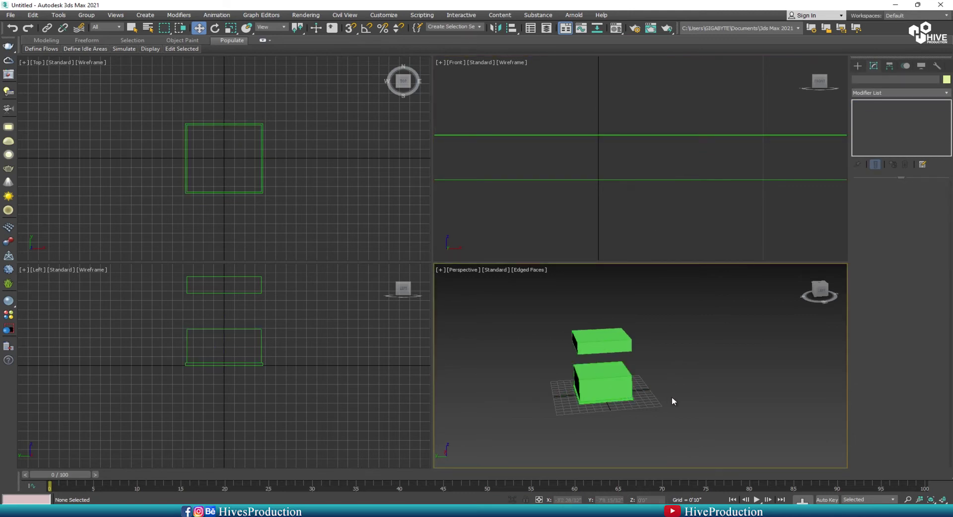
scroll(626, 385, up, 7)
click(616, 388)
scroll(598, 397, down, 3)
alt+middle_drag(566, 392, 609, 385)
scroll(615, 161, down, 4)
right_click(597, 466)
mouse_move(663, 477)
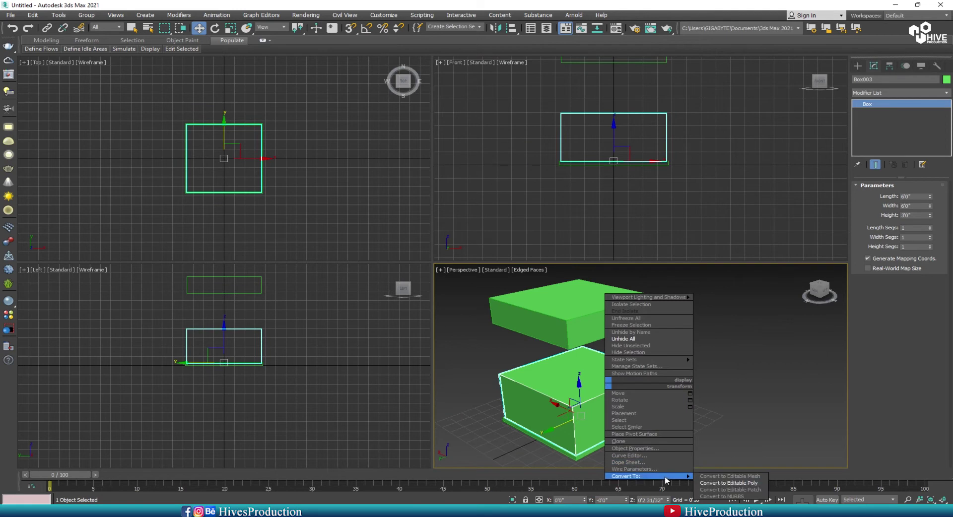
click(726, 483)
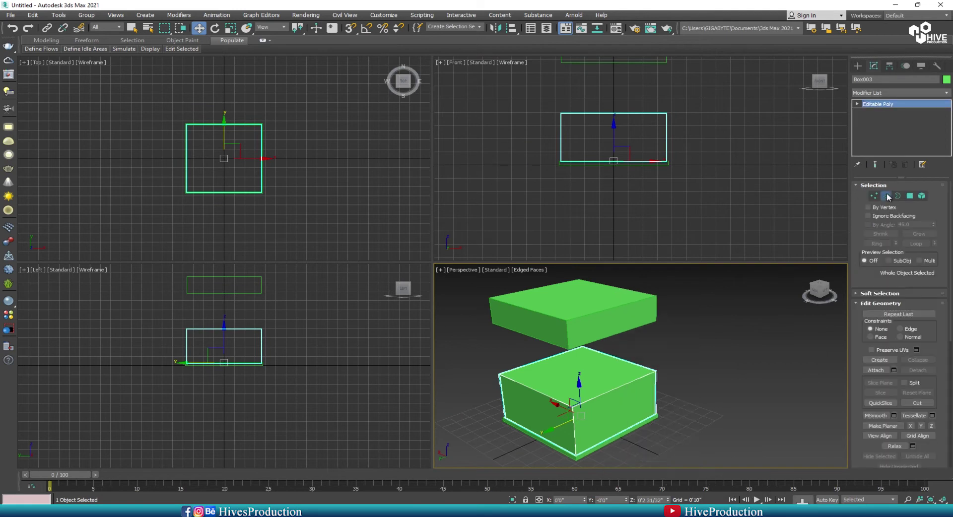
Connect one horizontal edge ring of the middle box with a single segment slid close to one side.
click(887, 196)
key(alt+w)
scroll(367, 377, up, 2)
click(409, 183)
click(876, 244)
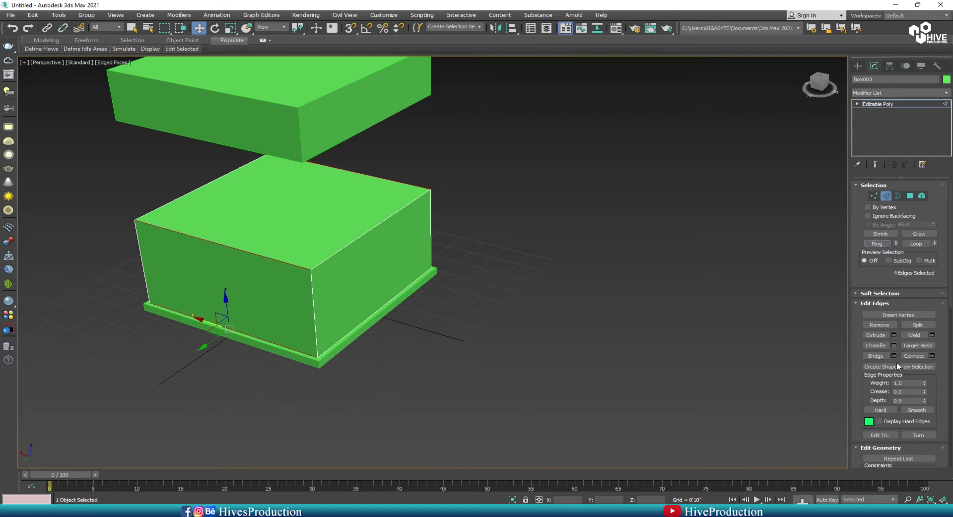
click(932, 356)
right_click(438, 269)
drag(440, 281, 460, 464)
click(437, 306)
Connect the perpendicular edge ring of the middle box with a segment slid close to the adjacent side.
alt+middle_drag(540, 321, 449, 212)
click(450, 212)
click(876, 243)
click(932, 356)
click(437, 306)
mouse_move(443, 312)
alt+middle_down()
mouse_move(428, 343)
mouse_move(438, 302)
alt+middle_up()
Delete the middle box's large top polygon and its unneeded side polygons, keeping two thin adjoining walls in an L shape.
key(t)
scroll(428, 319, up, 2)
key(alt+w)
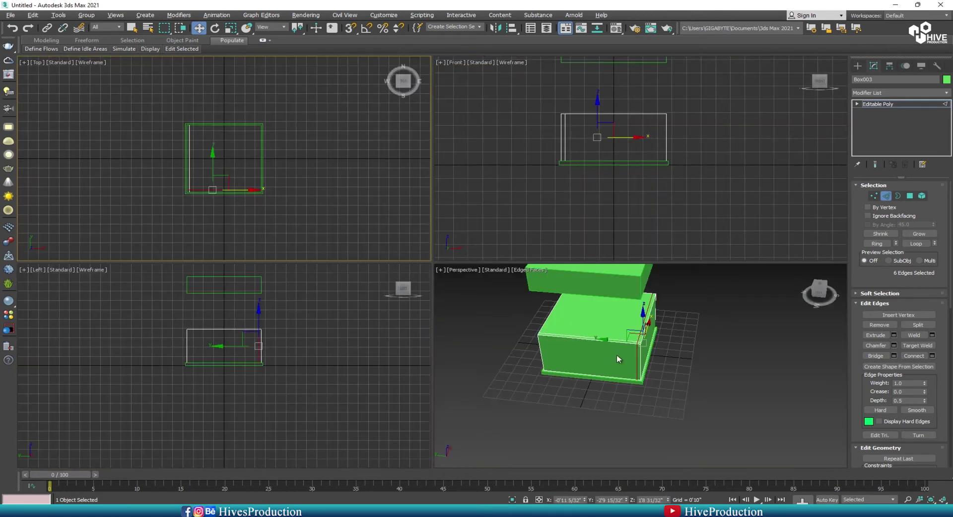
middle_click(610, 353)
key(alt+w)
alt+middle_drag(585, 353, 589, 331)
middle_drag(557, 275, 582, 390)
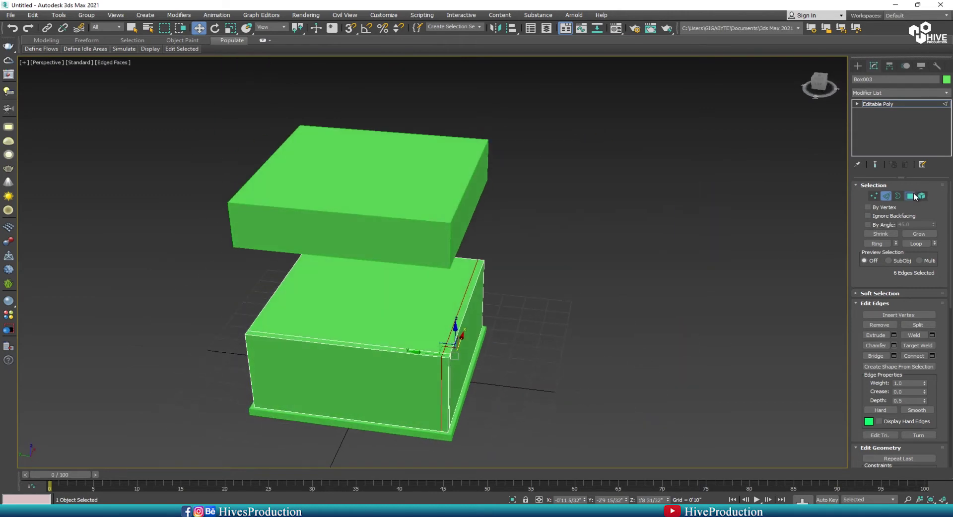
click(911, 196)
key(alt+w)
click(234, 156)
key(Delete)
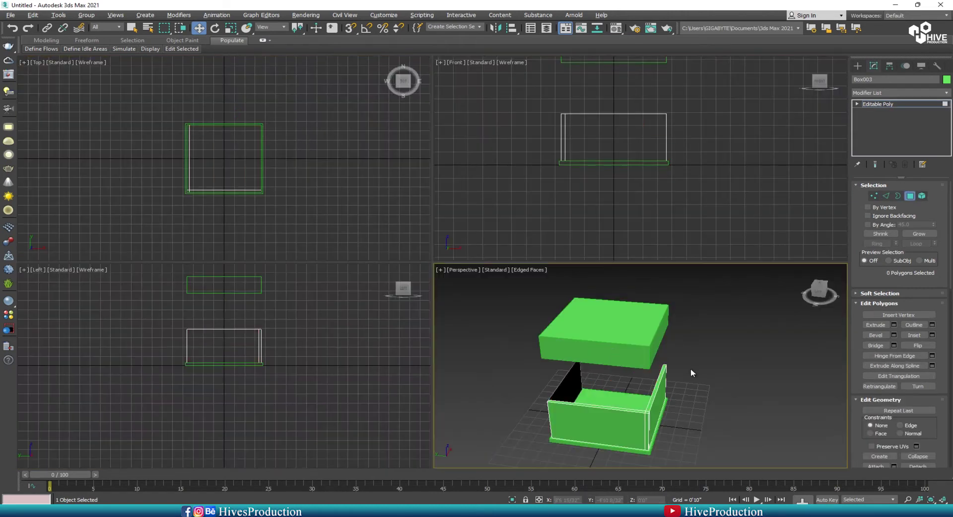
click(566, 383)
key(Delete)
Rotate the L-shaped wall object a quarter turn in plan with angle snap on.
alt+middle_drag(652, 398, 696, 399)
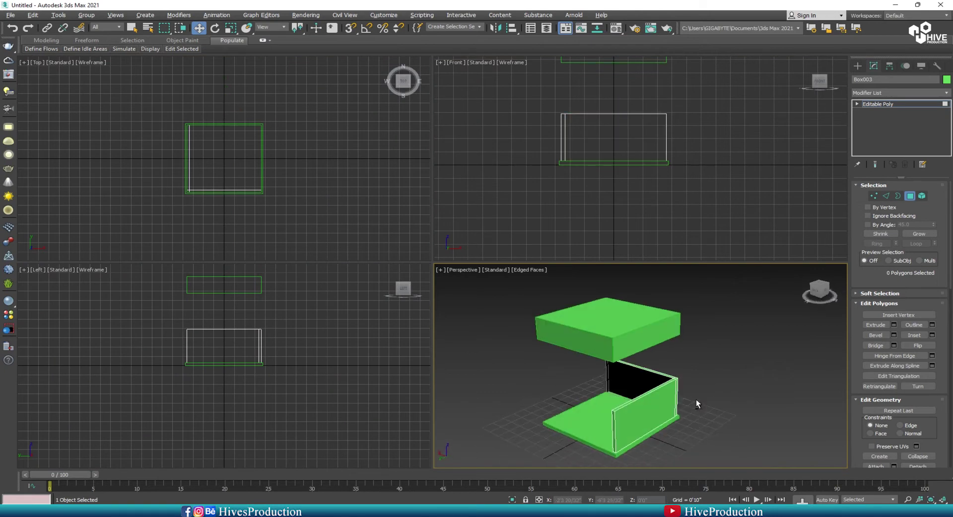
click(908, 195)
click(350, 215)
click(254, 190)
key(e)
drag(273, 149, 261, 101)
key(a)
click(705, 372)
alt+middle_drag(704, 371, 595, 350)
middle_drag(664, 434, 592, 418)
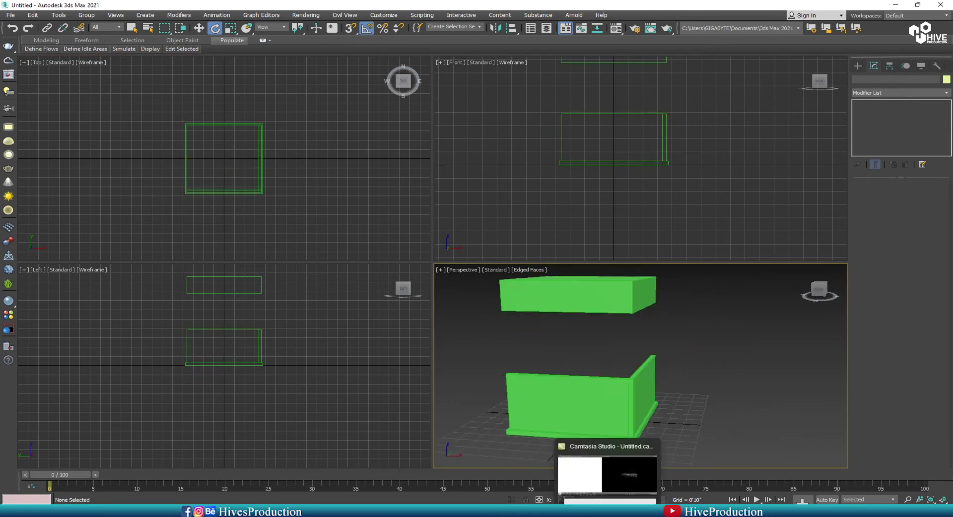
click(629, 511)
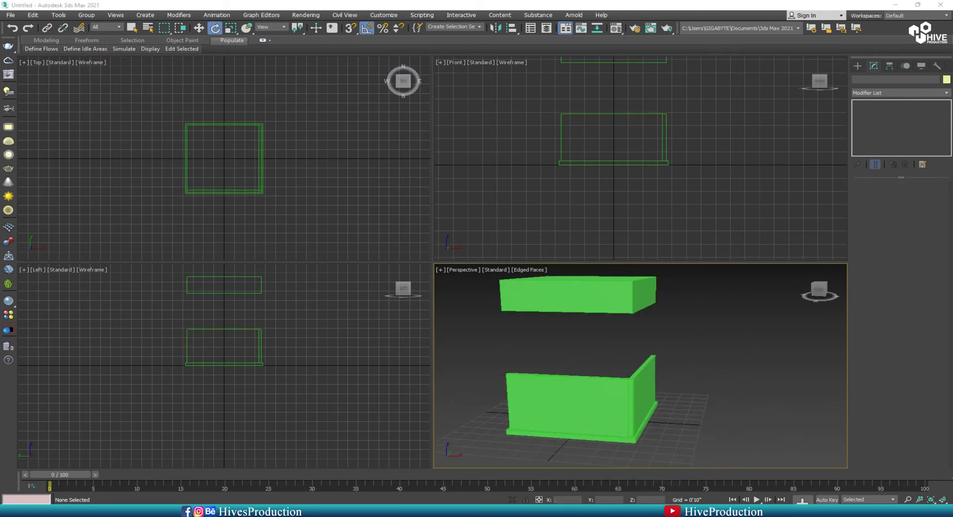
Shorten both arms of the L-shaped wall by moving their end vertices inward toward the corner.
click(542, 387)
mouse_move(543, 387)
alt+middle_down()
mouse_move(606, 415)
mouse_move(555, 400)
alt+middle_up()
middle_click(580, 132)
key(1)
drag(538, 99, 579, 205)
key(w)
drag(586, 138, 634, 150)
drag(282, 112, 251, 133)
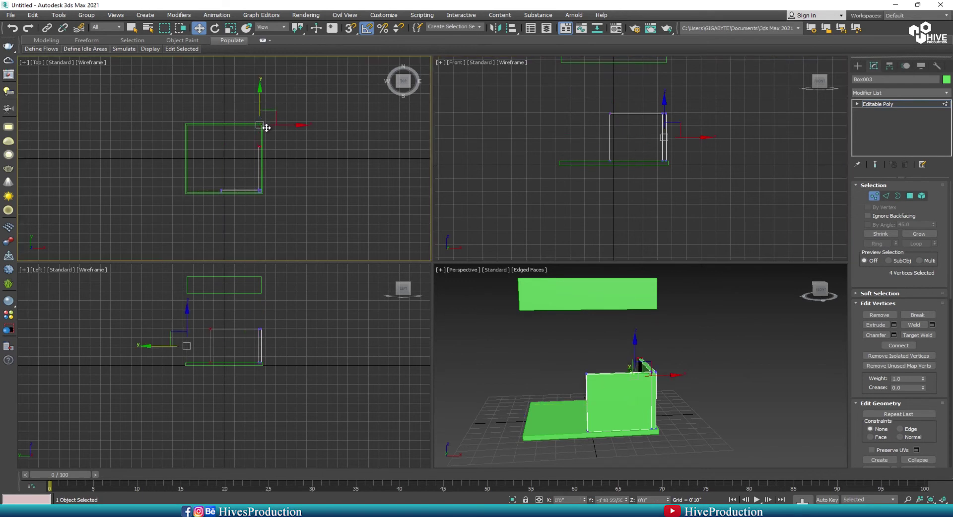
drag(268, 129, 268, 129)
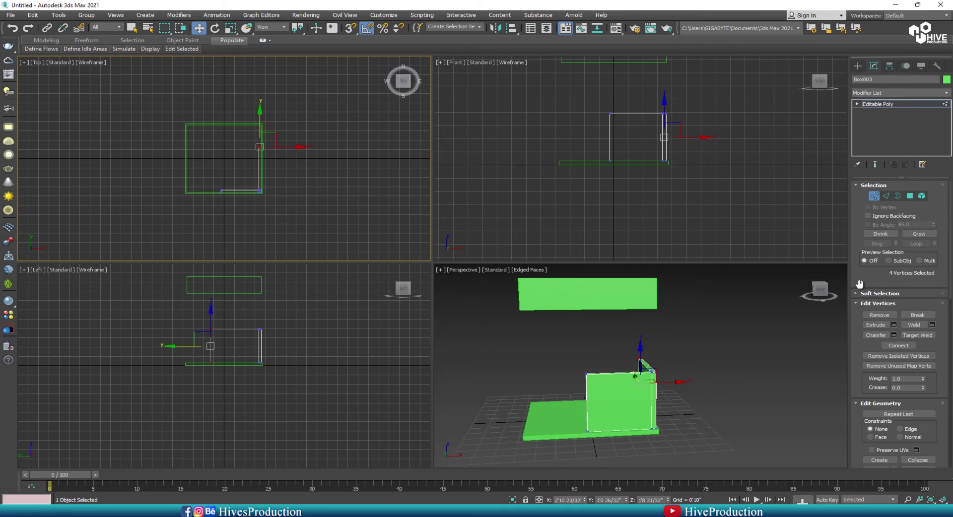
click(874, 200)
Bridge the top and bottom inner edges of one arm of the L-shaped wall to close its inner side.
click(691, 421)
click(652, 405)
click(887, 197)
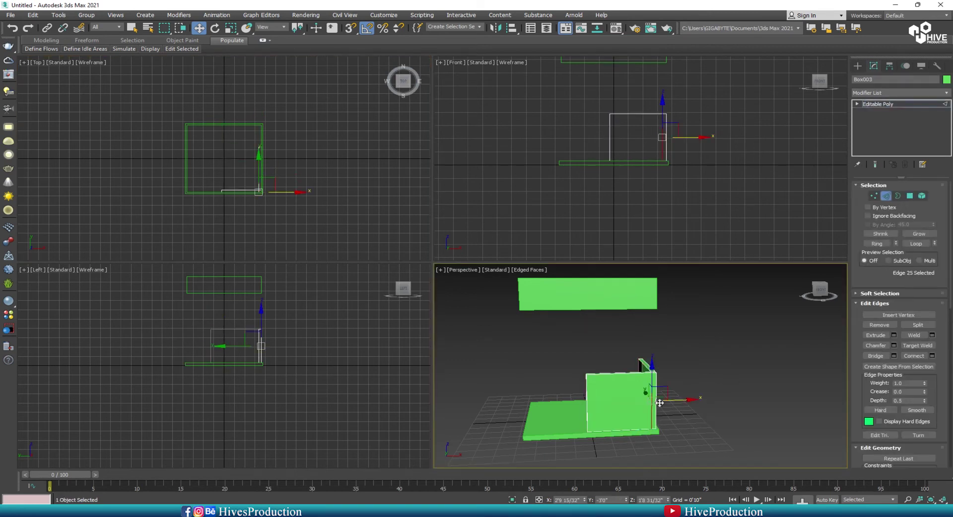
click(728, 429)
key(alt+w)
alt+middle_drag(407, 367, 556, 397)
alt+middle_drag(436, 347, 451, 316)
alt+middle_drag(387, 316, 451, 280)
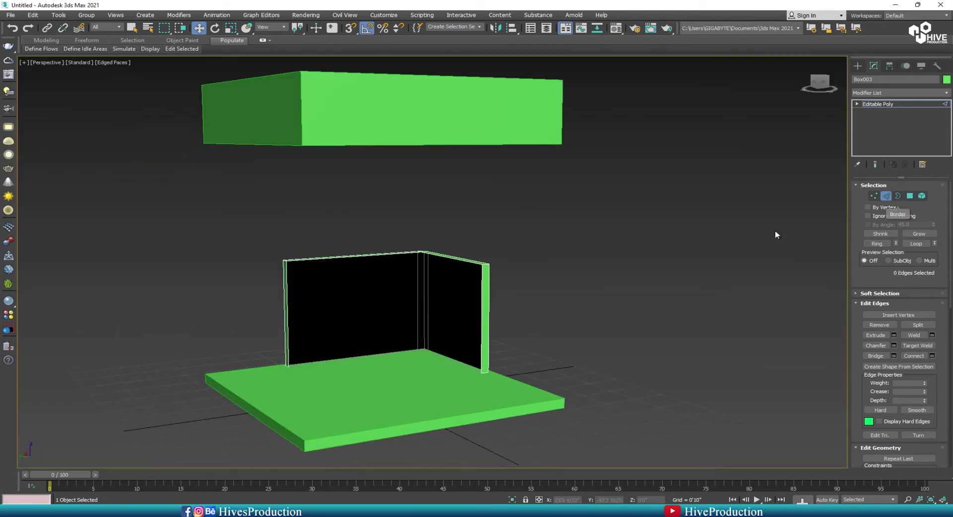
click(453, 258)
click(467, 368)
click(876, 356)
Cap the remaining open border on the inner side of the L-shaped wall.
click(897, 196)
click(400, 252)
click(918, 325)
Connect the vertical edge ring of the L-shaped wall with 20 horizontal segments.
alt+middle_drag(583, 328, 485, 345)
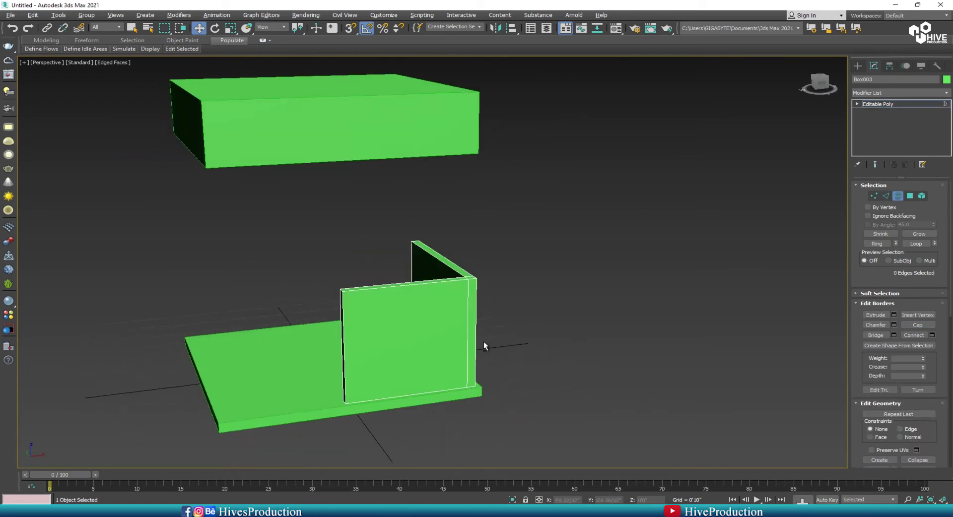
click(886, 196)
click(471, 315)
click(877, 244)
click(932, 357)
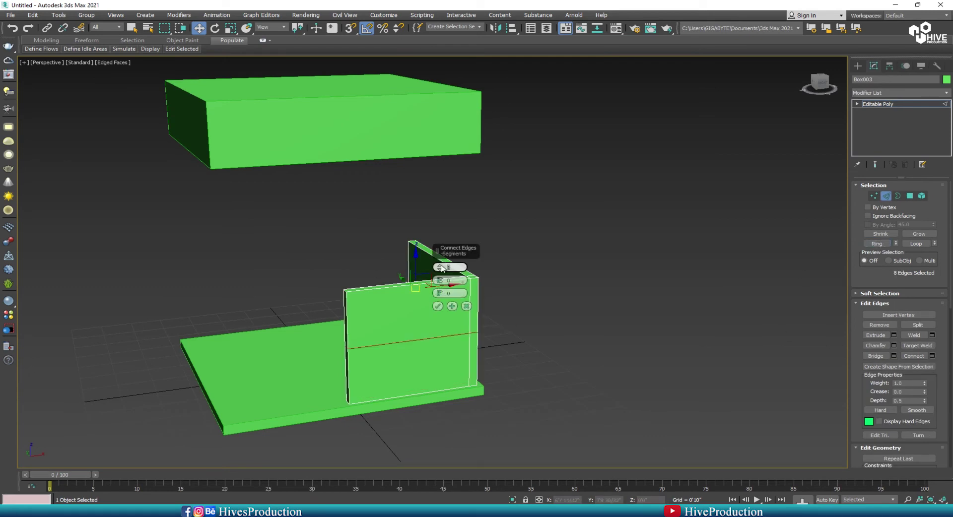
click(437, 306)
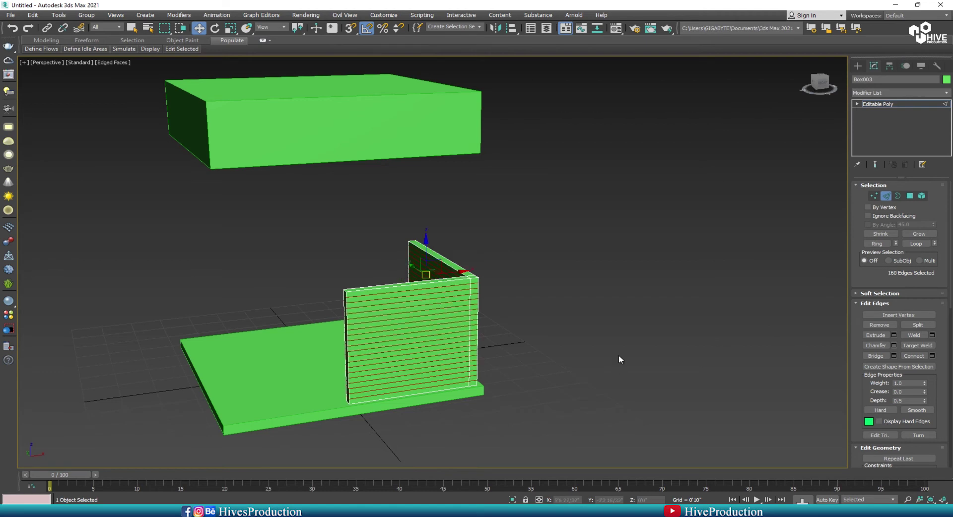
Extrude the six lowest polygons on one wall arm's end face and pull them out to near the base slab's corner.
click(585, 363)
alt+middle_drag(584, 363, 432, 412)
scroll(367, 406, up, 5)
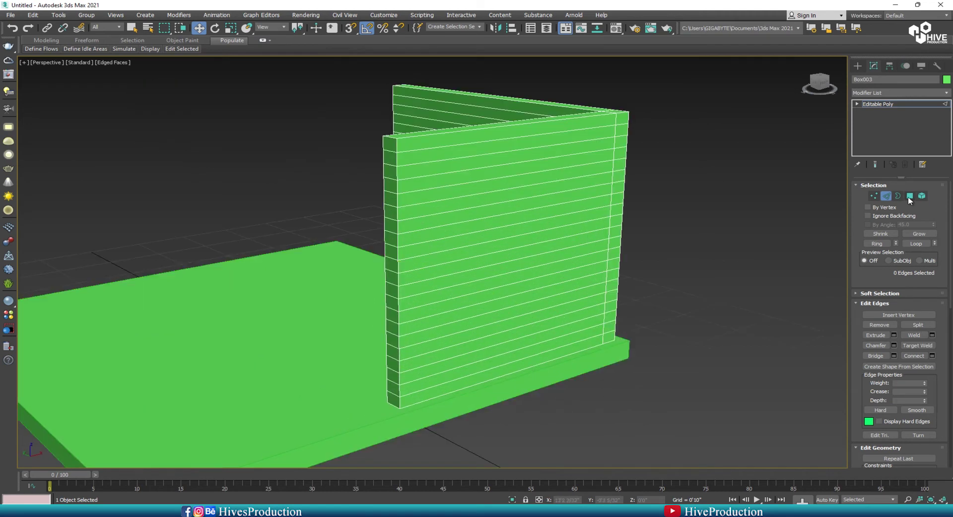
key(4)
click(391, 399)
ctrl+click(392, 388)
ctrl+click(393, 376)
ctrl+click(393, 365)
ctrl+click(393, 353)
ctrl+click(392, 341)
alt+middle_drag(393, 345, 421, 361)
scroll(422, 361, down, 5)
scroll(432, 363, up, 3)
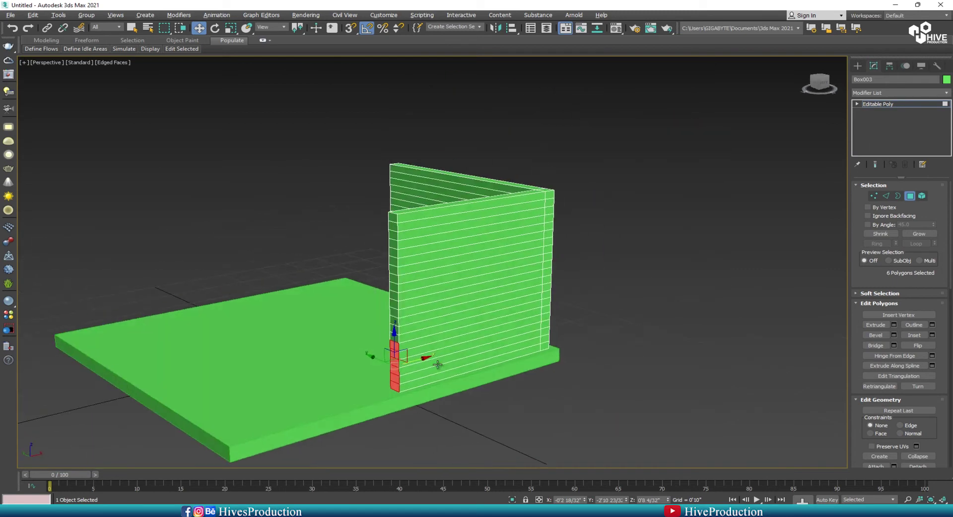
click(876, 327)
drag(396, 358, 400, 325)
right_click(384, 365)
drag(384, 371, 251, 418)
alt+middle_drag(250, 418, 373, 437)
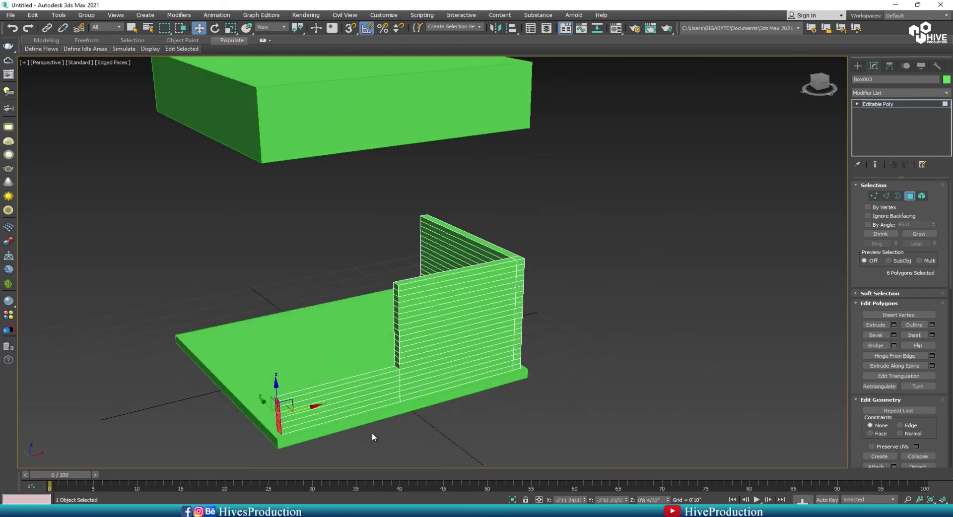
Connect the low wall section's horizontal edges with one vertical segment, using a slide of 91 to place it near the outer end.
click(886, 197)
alt+middle_drag(284, 405, 254, 389)
click(254, 388)
key(alt+r)
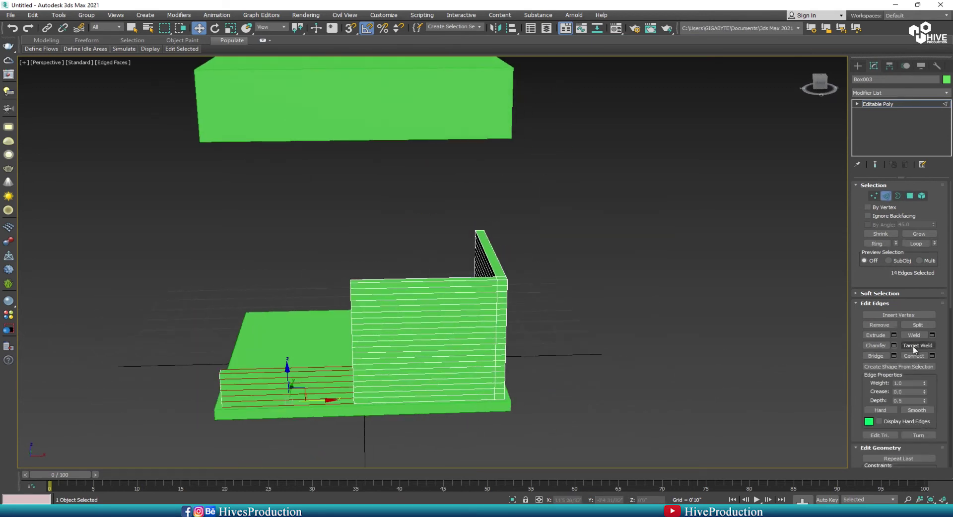
click(932, 356)
drag(440, 294, 440, 362)
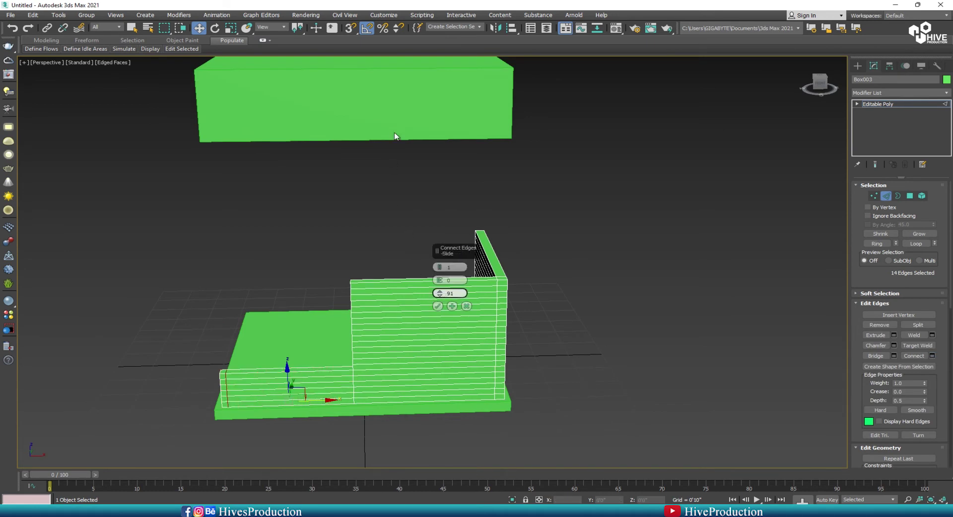
click(438, 306)
Extrude the six stacked inner-side polygons at the low wall's outer end and pull them along the slab edge, stopping short of the next corner.
alt+middle_drag(398, 325, 259, 387)
key(4)
click(229, 392)
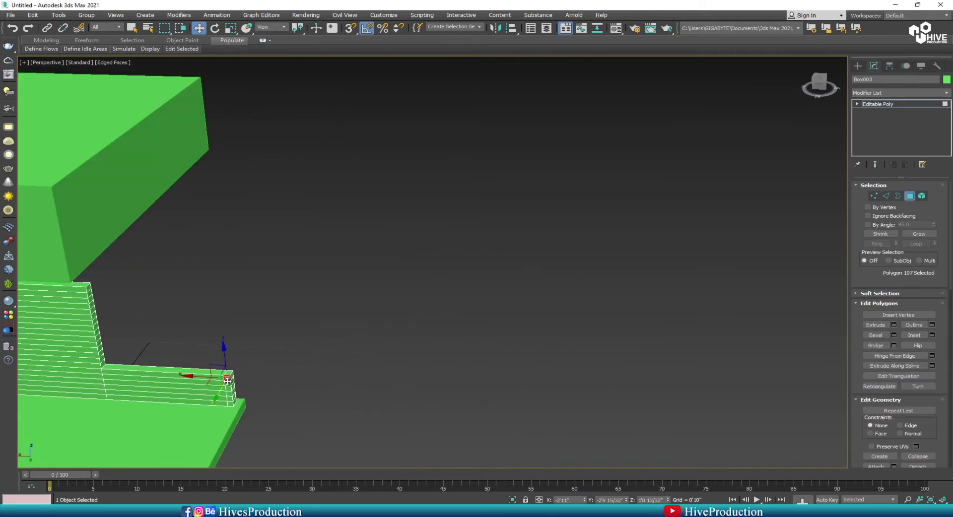
ctrl+click(231, 396)
ctrl+click(231, 400)
ctrl+click(231, 404)
alt+middle_drag(268, 435, 247, 439)
click(877, 326)
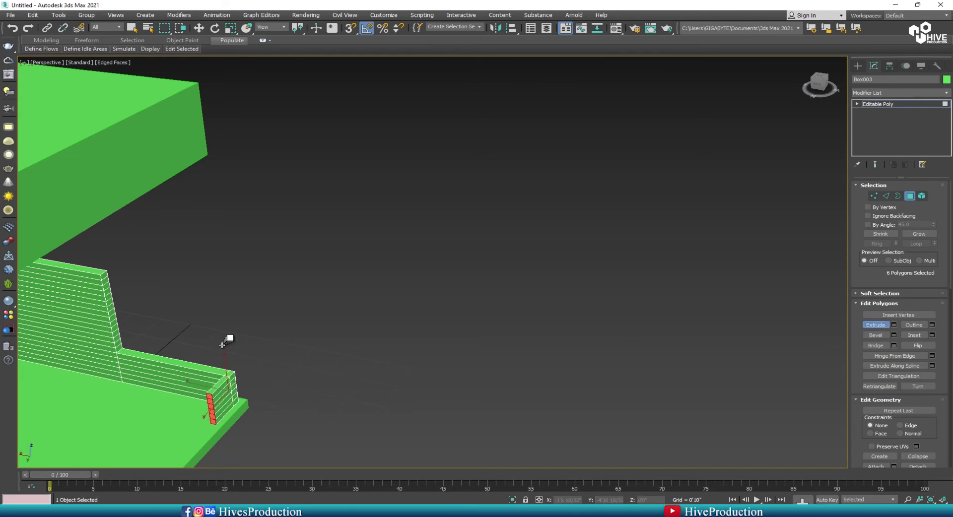
scroll(201, 382, down, 5)
scroll(395, 355, up, 2)
middle_drag(201, 383, 350, 356)
scroll(396, 355, up, 3)
key(w)
drag(403, 322, 290, 353)
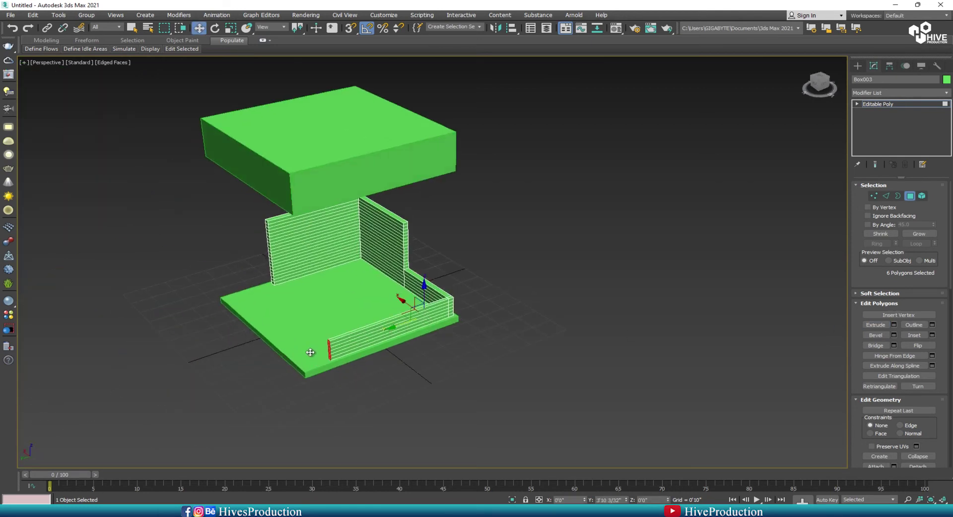
click(909, 196)
click(612, 357)
Select every second horizontal strip on the tall wall's outer face beside the low section, plus the top strips around the corner.
alt+middle_drag(612, 356, 398, 352)
scroll(427, 305, up, 5)
alt+middle_drag(357, 328, 399, 328)
click(374, 260)
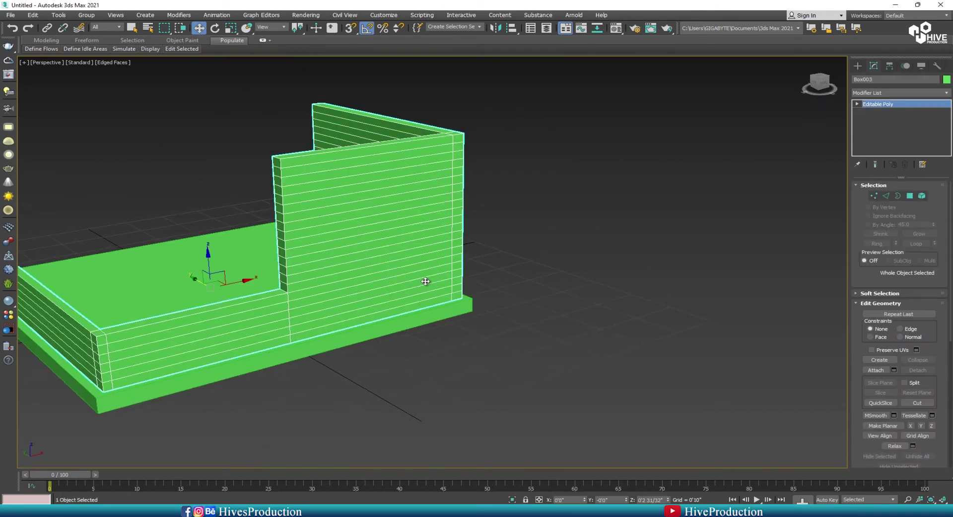
alt+middle_drag(486, 286, 740, 239)
click(911, 196)
click(296, 203)
ctrl+click(297, 208)
ctrl+click(281, 210)
ctrl+click(263, 209)
ctrl+click(265, 230)
ctrl+click(266, 245)
ctrl+click(268, 262)
ctrl+click(268, 281)
ctrl+click(269, 298)
ctrl+click(272, 320)
ctrl+click(266, 337)
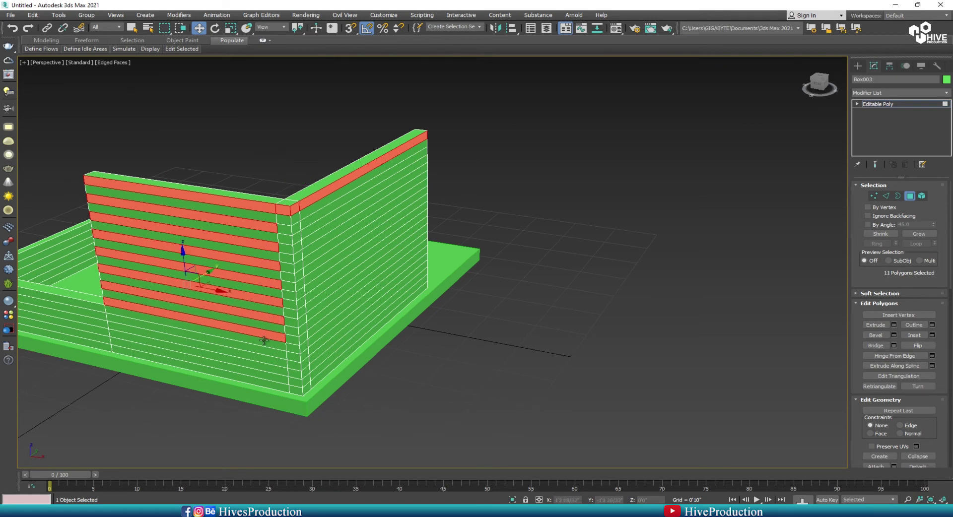
Add the matching alternate strips on the lower wall rows, the low wall section and the narrow column beside the tall corner to the selection.
ctrl+click(225, 342)
alt+middle_drag(140, 353, 234, 341)
ctrl+click(236, 341)
ctrl+click(238, 363)
ctrl+click(183, 358)
ctrl+click(185, 339)
ctrl+click(183, 321)
ctrl+click(24, 337)
ctrl+click(442, 204)
ctrl+click(441, 247)
ctrl+click(439, 265)
ctrl+click(441, 304)
ctrl+click(441, 323)
ctrl+click(441, 342)
Add every second horizontal strip on the second tall wall's outer face to the polygon selection.
alt+middle_drag(441, 365, 495, 324)
ctrl+click(439, 184)
ctrl+click(438, 195)
ctrl+click(438, 208)
ctrl+click(438, 225)
ctrl+click(439, 244)
ctrl+click(440, 263)
ctrl+click(439, 282)
ctrl+click(439, 303)
ctrl+click(441, 324)
ctrl+click(441, 347)
ctrl+click(440, 366)
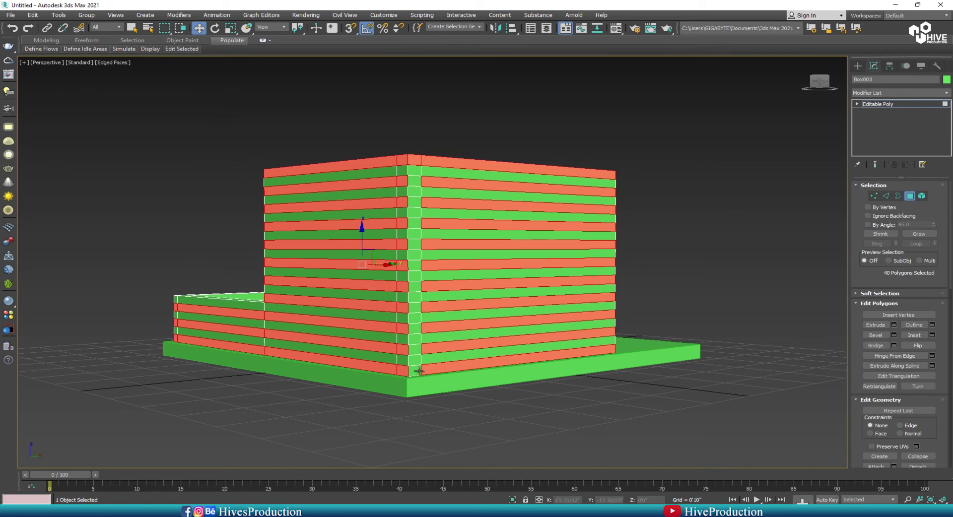
Add the matching alternate polygons on the corner column between the two tall walls to the selection.
ctrl+click(413, 303)
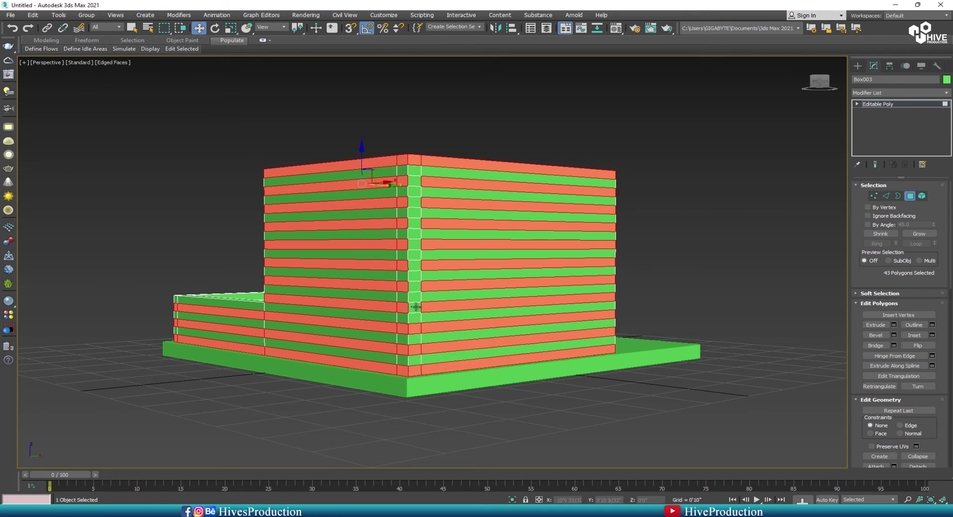
ctrl+click(416, 280)
ctrl+click(414, 243)
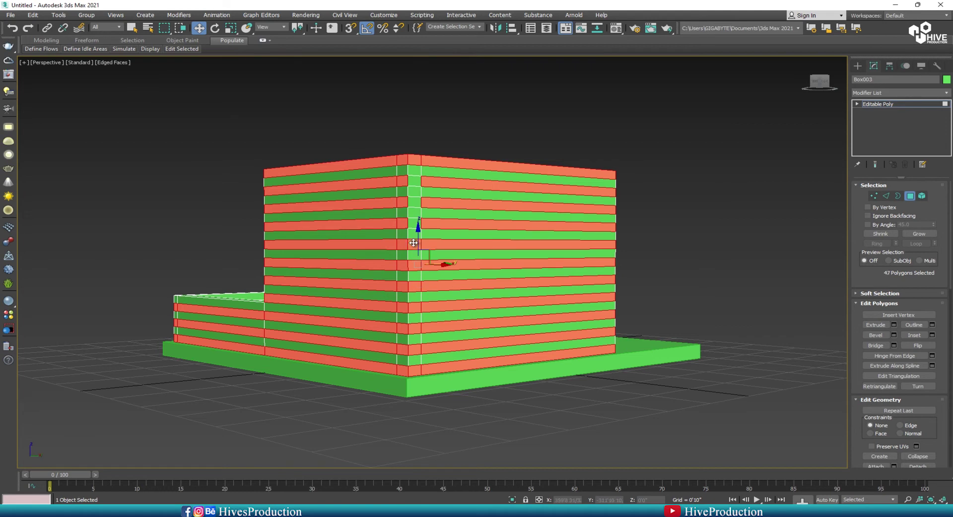
ctrl+click(414, 203)
ctrl+click(414, 183)
Add the alternate strips on the low return wall's outer side and its corner to the selection.
alt+middle_drag(454, 280, 589, 258)
alt+middle_drag(271, 332, 570, 218)
ctrl+click(248, 267)
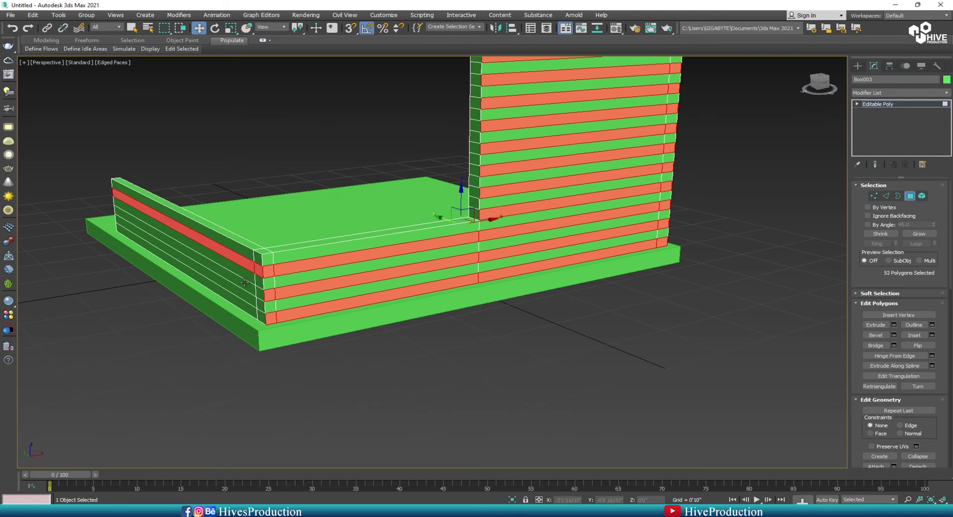
ctrl+click(245, 282)
ctrl+click(262, 297)
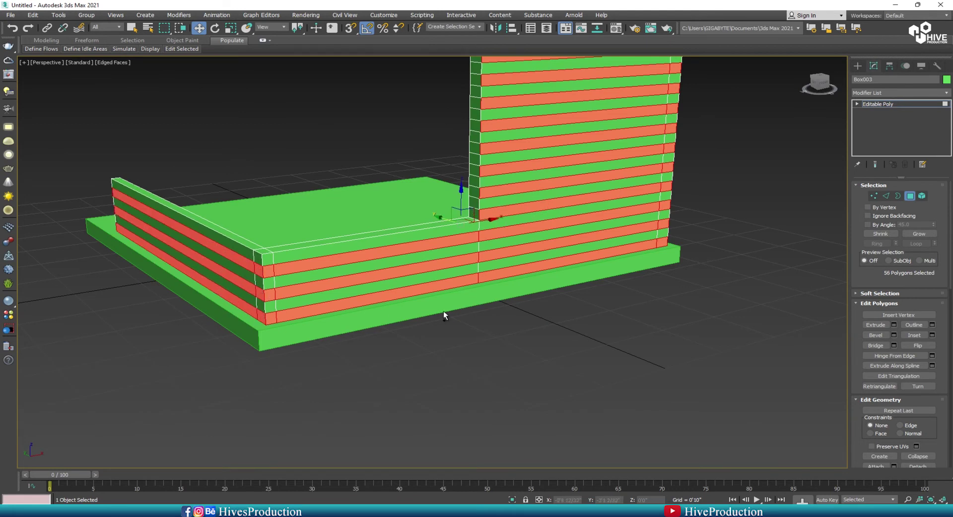
Extrude the selected strips outward by about 0'0 18/32" to form raised siding, and leave polygon editing.
click(894, 325)
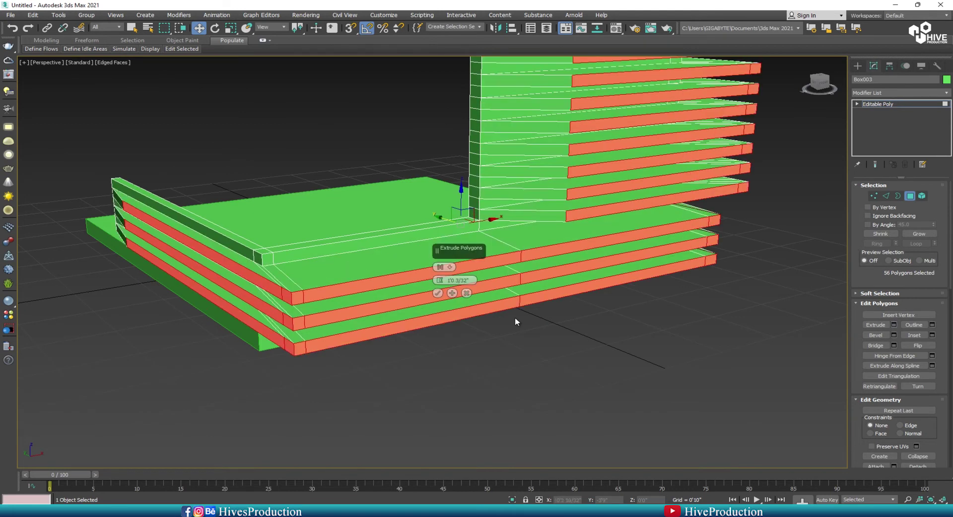
drag(440, 280, 447, 330)
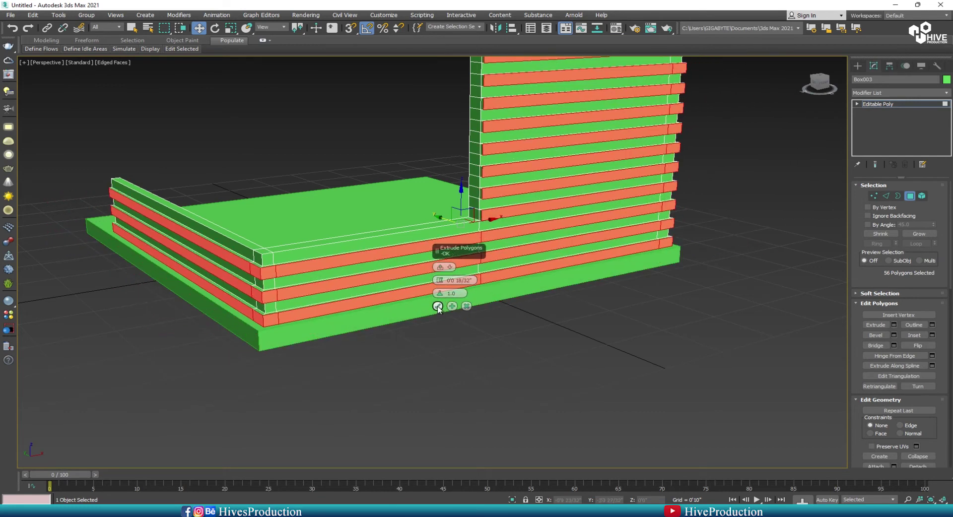
click(437, 306)
scroll(579, 251, down, 4)
mouse_move(506, 291)
alt+middle_down()
mouse_move(544, 301)
mouse_move(510, 297)
alt+middle_up()
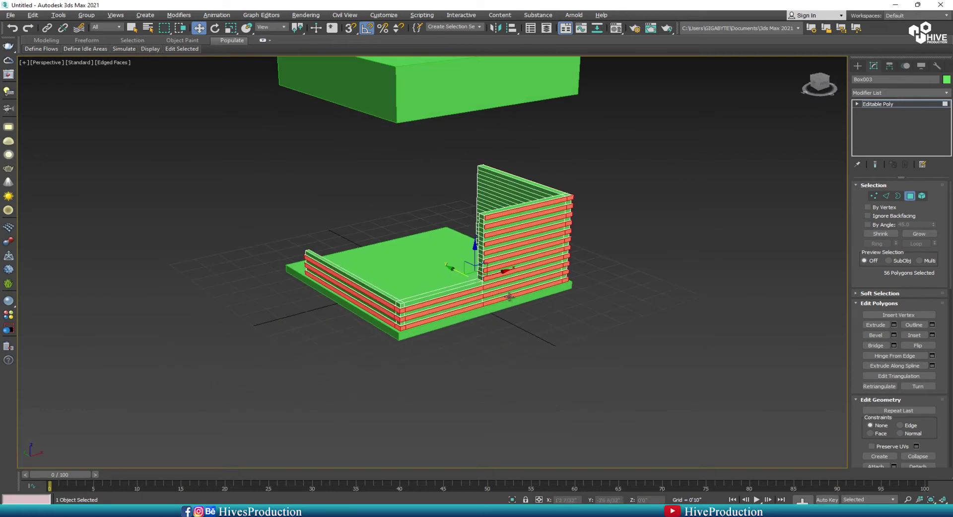
click(910, 197)
click(609, 325)
alt+middle_drag(609, 325, 526, 320)
Draw a thin box about 1'11 17/32" long and 0'0 21/32" wide along the slab edge, from the tall wall's end to near the corner.
click(858, 65)
alt+middle_drag(640, 286, 668, 288)
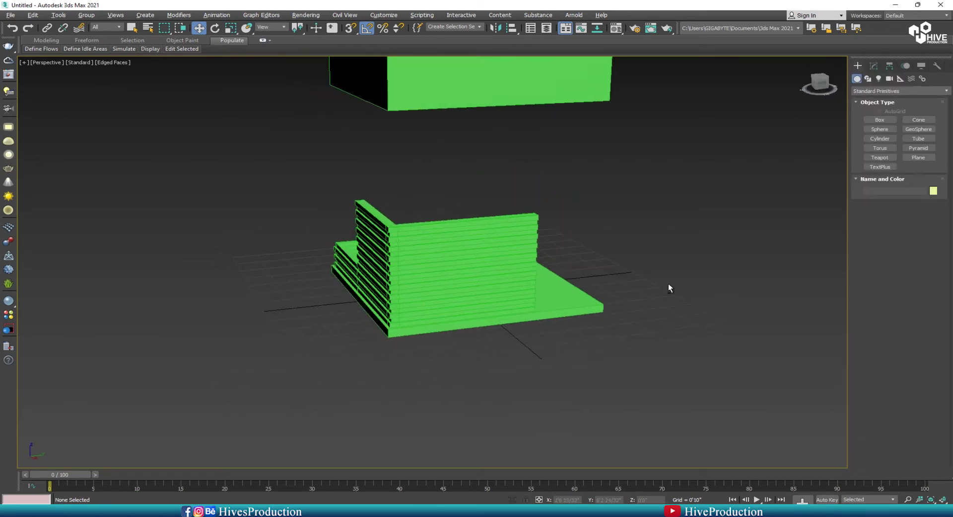
click(878, 120)
key(alt+w)
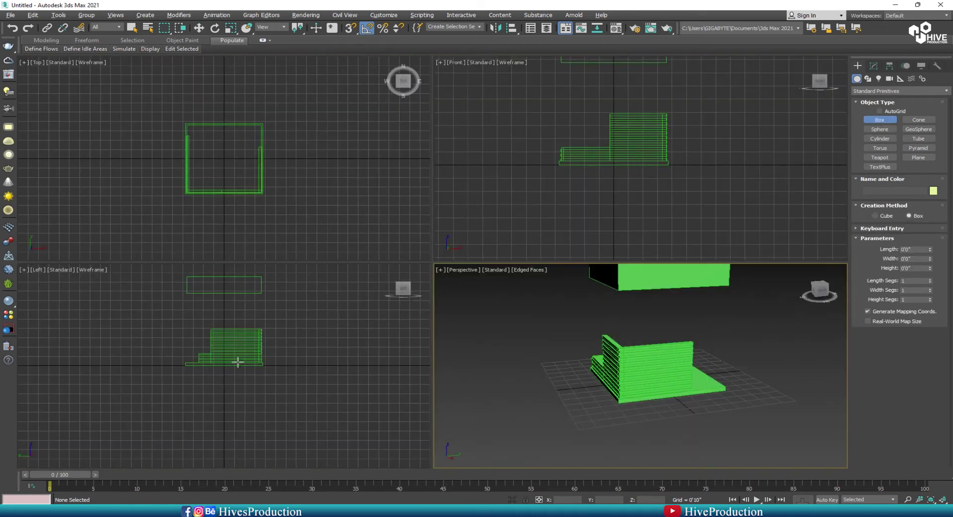
key(alt+w)
key(alt+w)
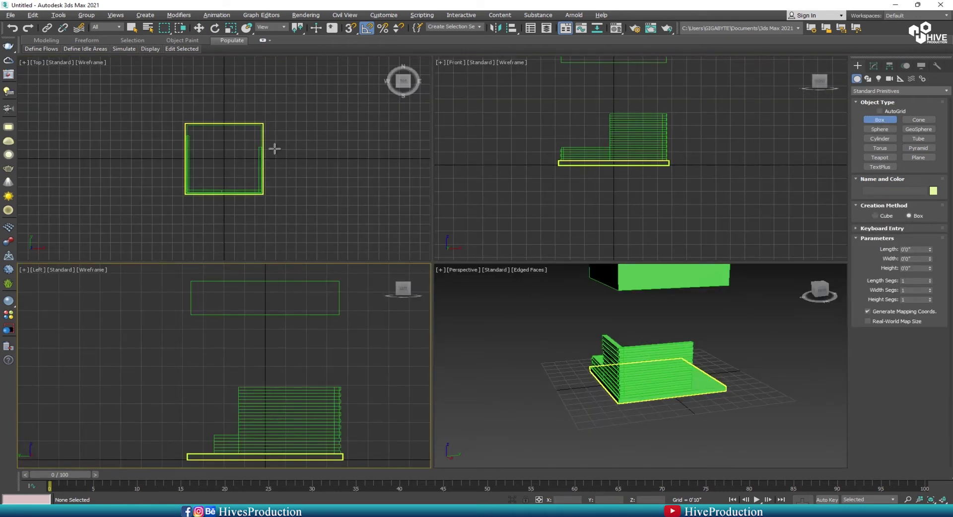
scroll(263, 149, up, 5)
scroll(275, 217, up, 4)
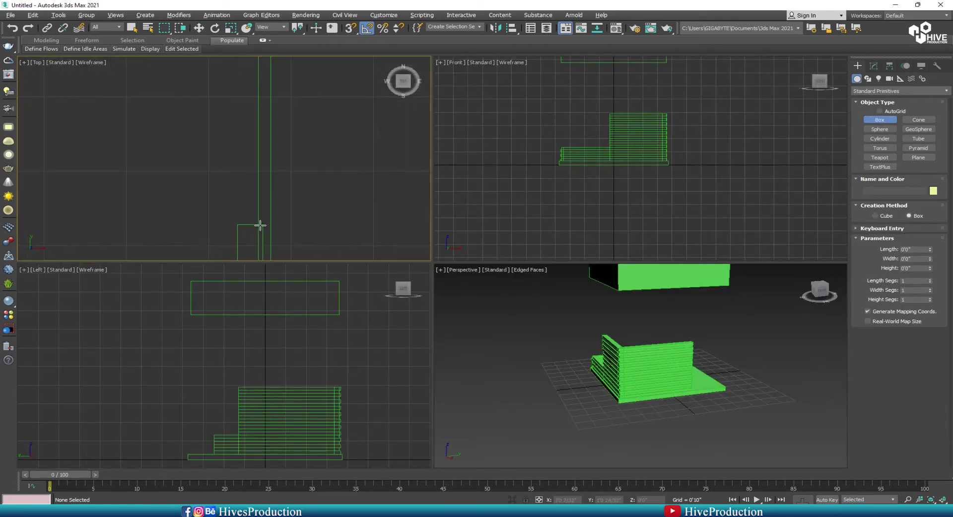
scroll(261, 228, down, 4)
key(alt+w)
scroll(487, 266, up, 4)
middle_drag(397, 216, 442, 260)
scroll(466, 221, down, 5)
scroll(463, 230, up, 3)
drag(479, 232, 477, 108)
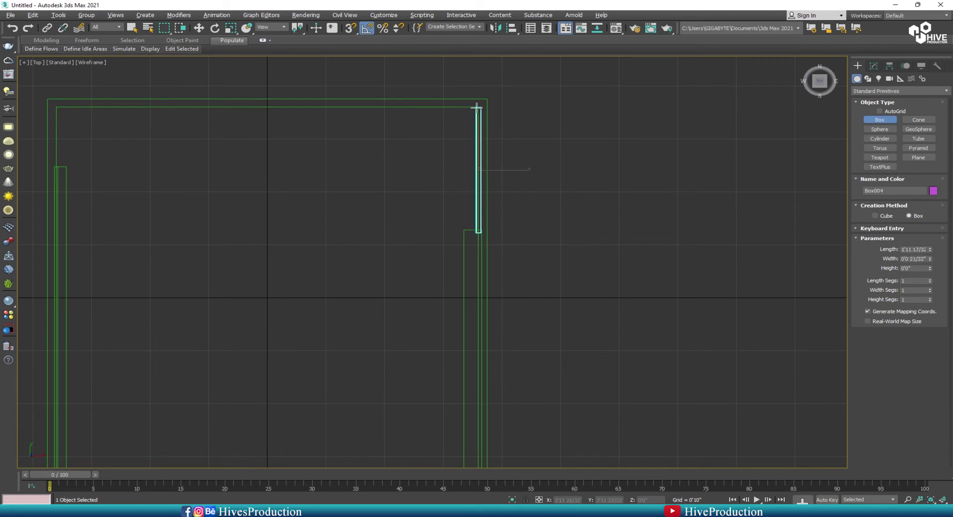
click(471, 72)
Raise the new thin box so its bottom sits at the top of the base slab.
key(alt+w)
alt+middle_drag(723, 344, 724, 381)
scroll(723, 381, up, 4)
key(w)
drag(682, 387, 683, 377)
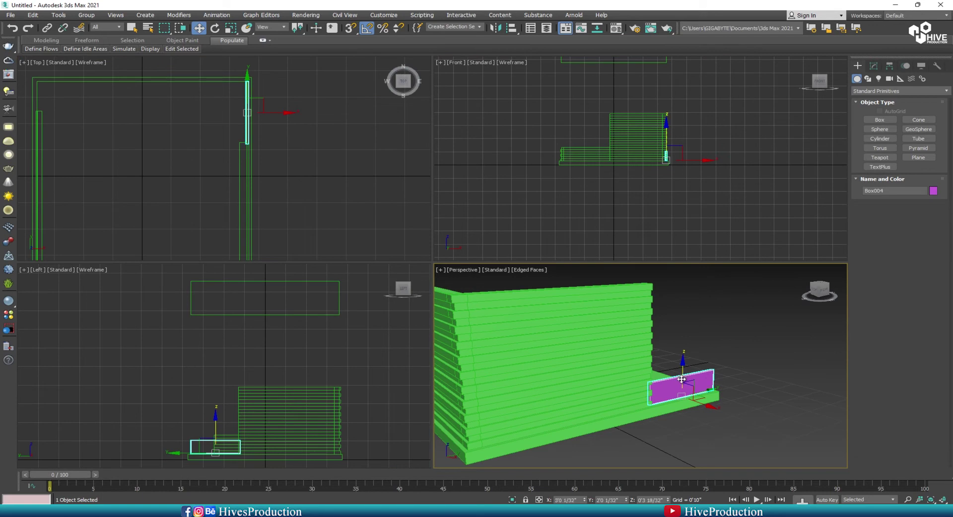
Set the thin panel's height to 8' and shift it slightly inward to sit on the slab inside the wall's outer face.
click(873, 66)
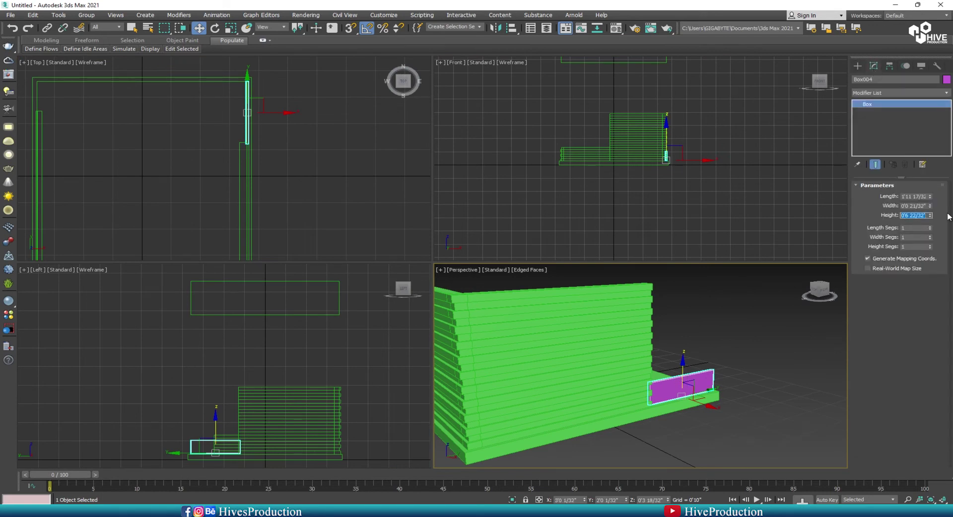
text(8')
key(Return)
scroll(670, 149, up, 10)
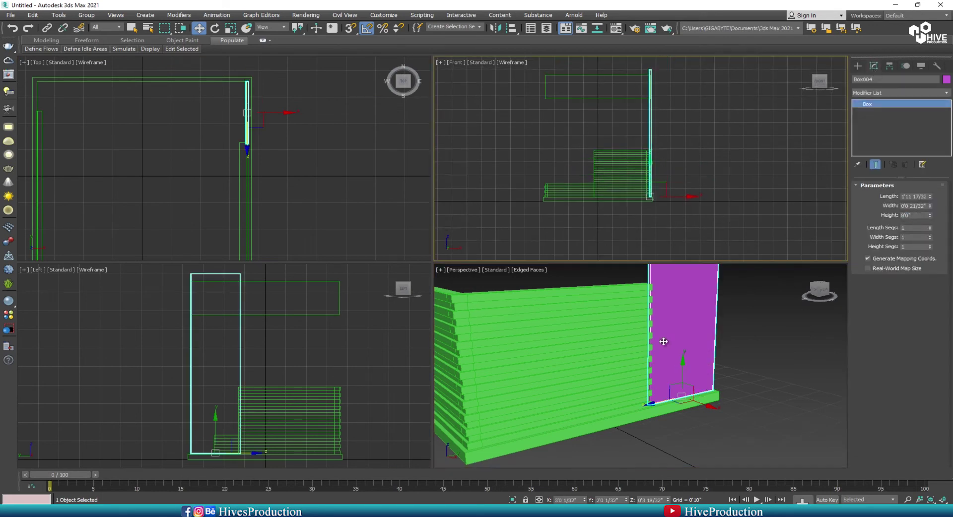
drag(636, 201, 642, 206)
drag(663, 236, 656, 237)
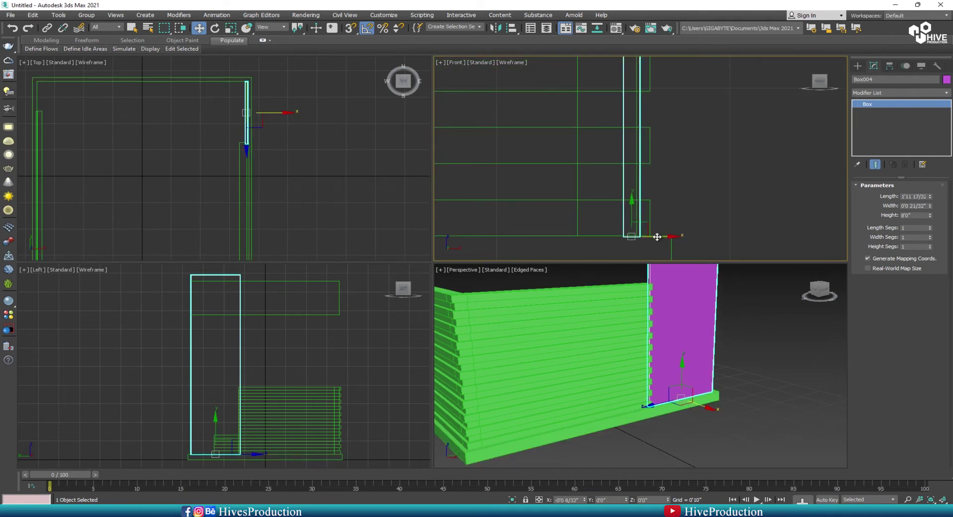
Reduce the panel's height to 6'4 25/32" so its top meets the upper block.
scroll(659, 169, down, 4)
scroll(645, 164, down, 3)
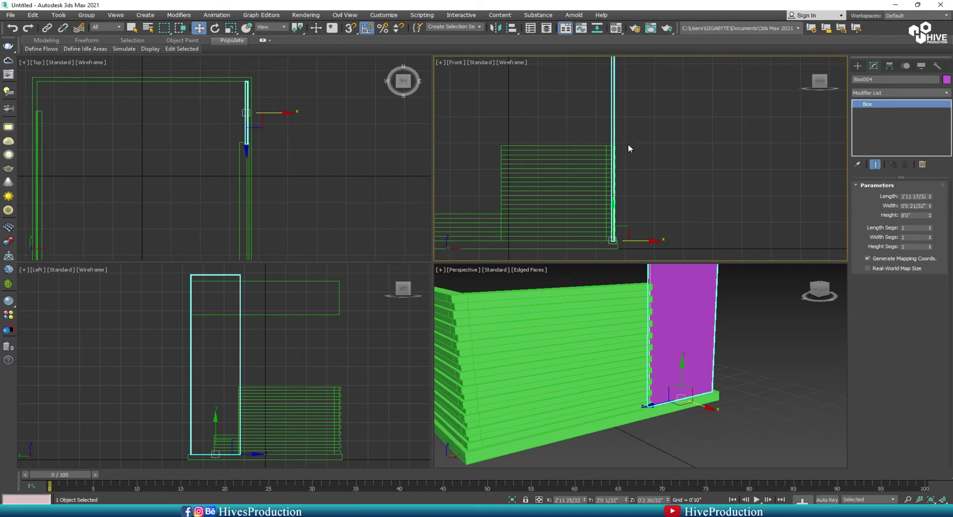
key(alt+w)
scroll(385, 260, down, 2)
drag(930, 216, 933, 223)
click(317, 160)
Set the upper block's length to 6'3" and widen it to overhang the panel.
scroll(318, 143, up, 6)
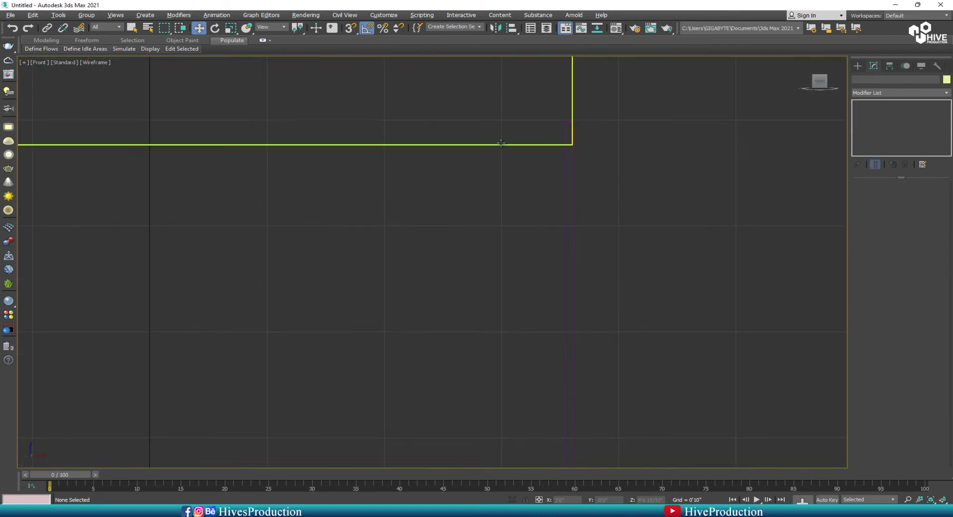
click(502, 143)
scroll(502, 143, down, 3)
key(alt+w)
middle_click(708, 368)
key(alt+w)
middle_drag(526, 237, 520, 301)
scroll(519, 302, down, 5)
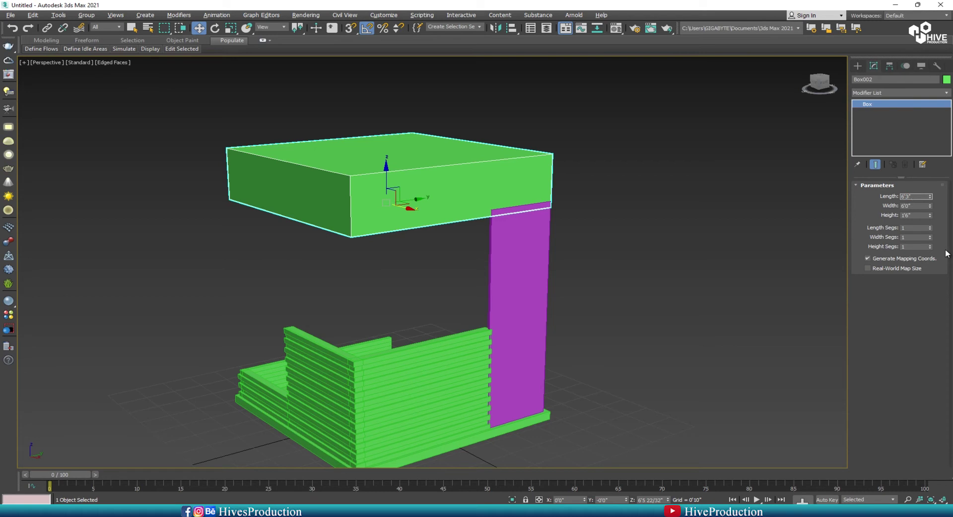
key(Return)
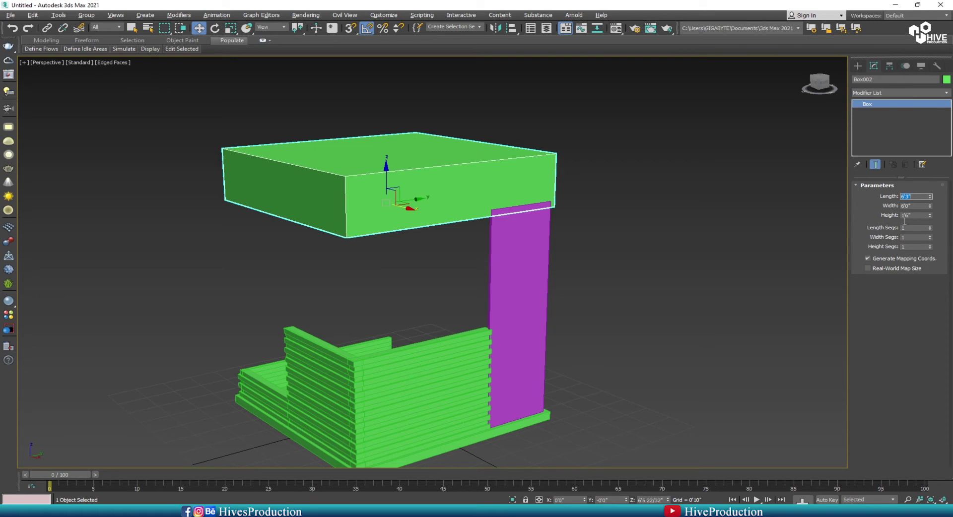
click(664, 270)
Copy the tall thin panel across to the opposite side edge of the slab in the Top view.
alt+middle_drag(484, 293, 511, 298)
click(532, 130)
click(582, 232)
click(566, 258)
alt+middle_drag(566, 258, 573, 298)
key(alt+w)
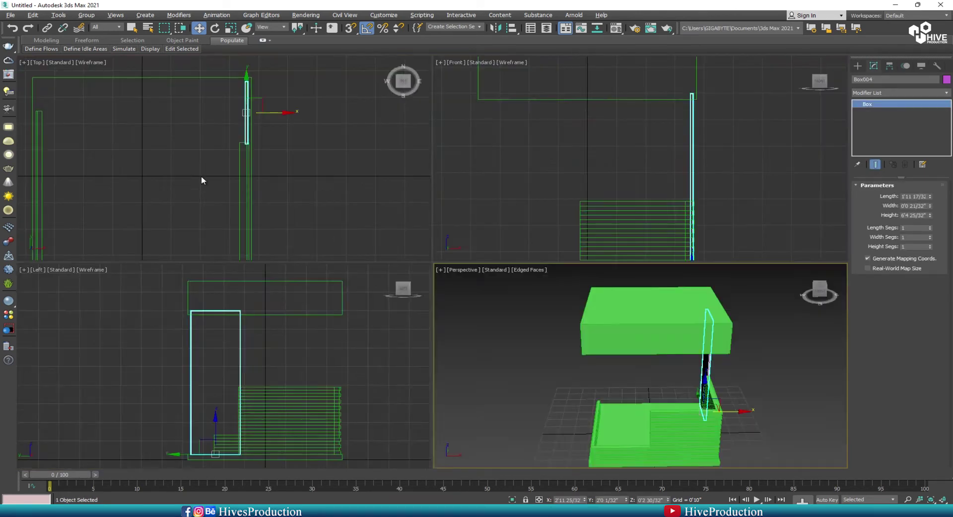
middle_click(204, 194)
key(alt+w)
middle_drag(377, 205, 607, 265)
shift+drag(742, 228, 322, 219)
click(477, 301)
key(alt+w)
middle_click(651, 432)
key(alt+w)
alt+middle_drag(278, 392, 396, 360)
click(396, 359)
key(1)
drag(319, 326, 362, 379)
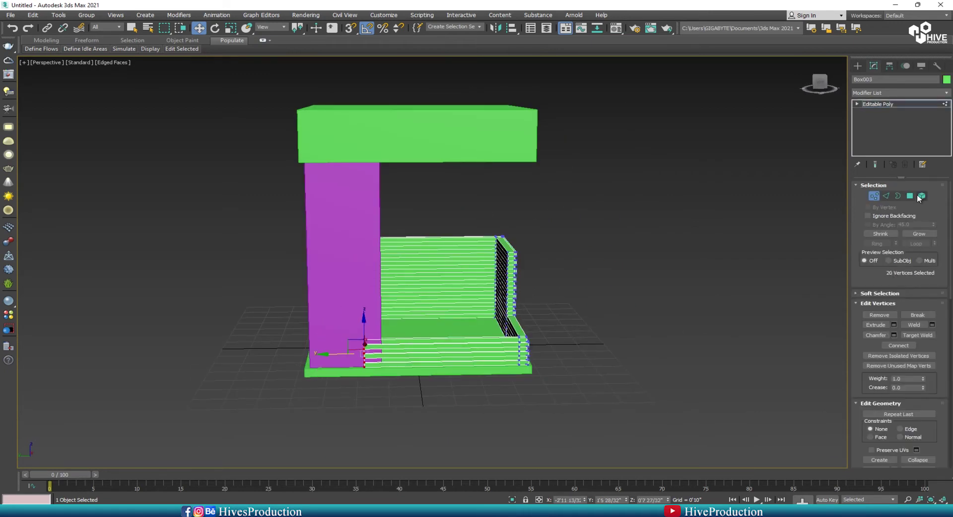
click(874, 195)
Convert the copied panel to Editable Poly and move its four inner-edge vertices back to the end of the low wall.
click(324, 224)
right_click(324, 224)
mouse_move(358, 316)
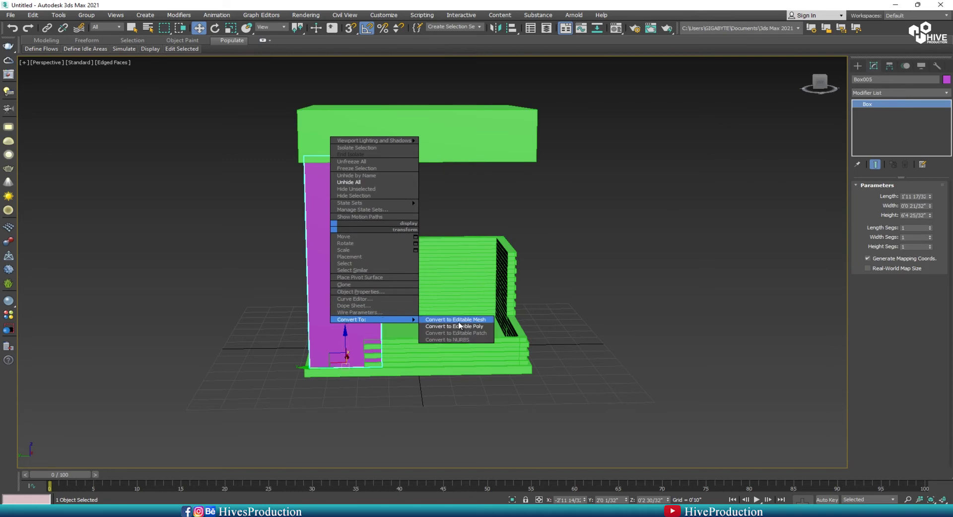
click(446, 328)
drag(355, 133, 422, 444)
drag(343, 264, 326, 264)
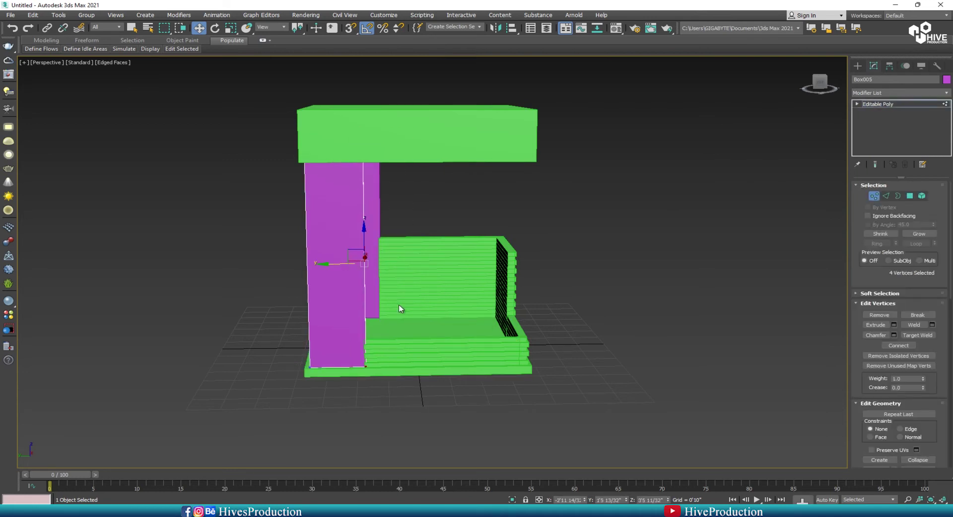
click(874, 200)
click(626, 358)
alt+middle_drag(626, 358, 536, 350)
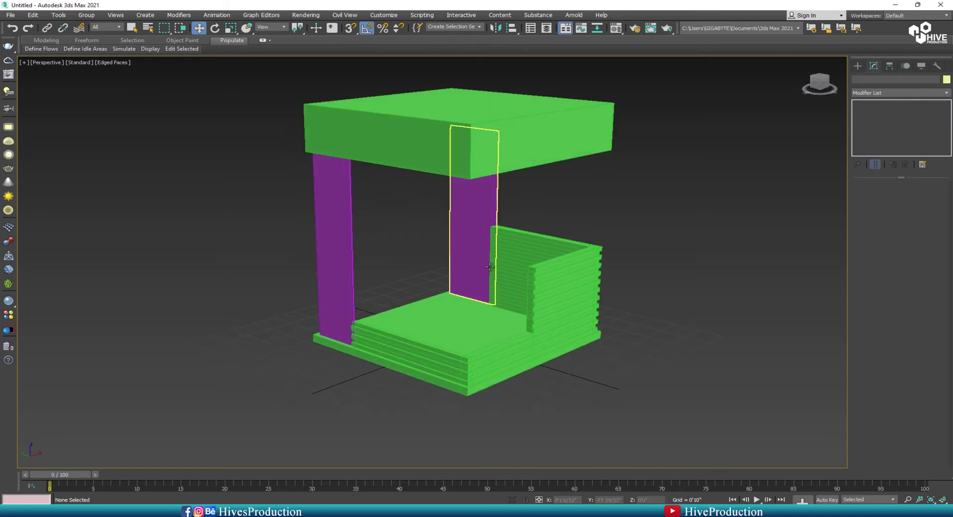
Make a copy of the tall thin side panel rotated 90 degrees in the Top view.
click(473, 211)
key(alt+w)
key(alt+w)
middle_drag(646, 227, 647, 243)
key(e)
shift+drag(755, 220, 743, 182)
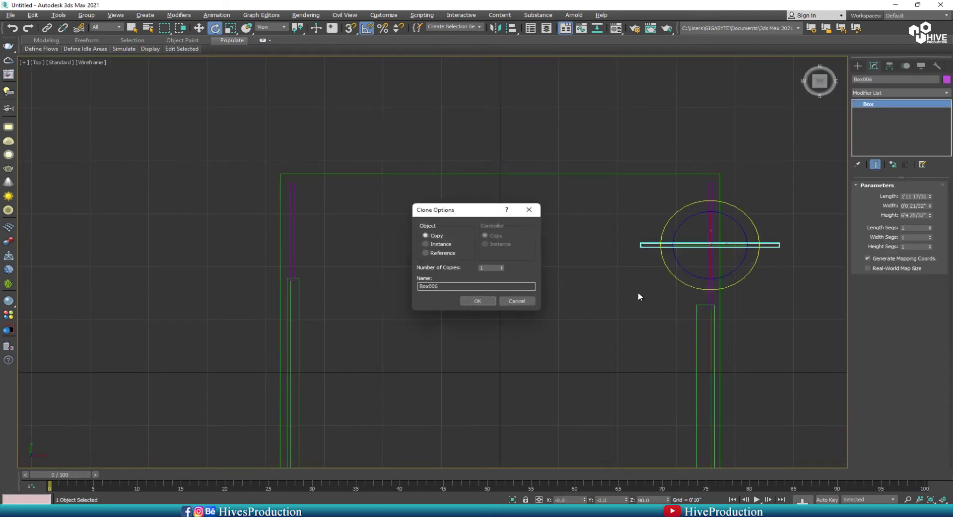
click(477, 301)
Move the rotated panel to the slab's back edge and lengthen it to span between the two side panels.
key(w)
right_click(585, 499)
drag(502, 216, 496, 152)
drag(930, 198, 930, 104)
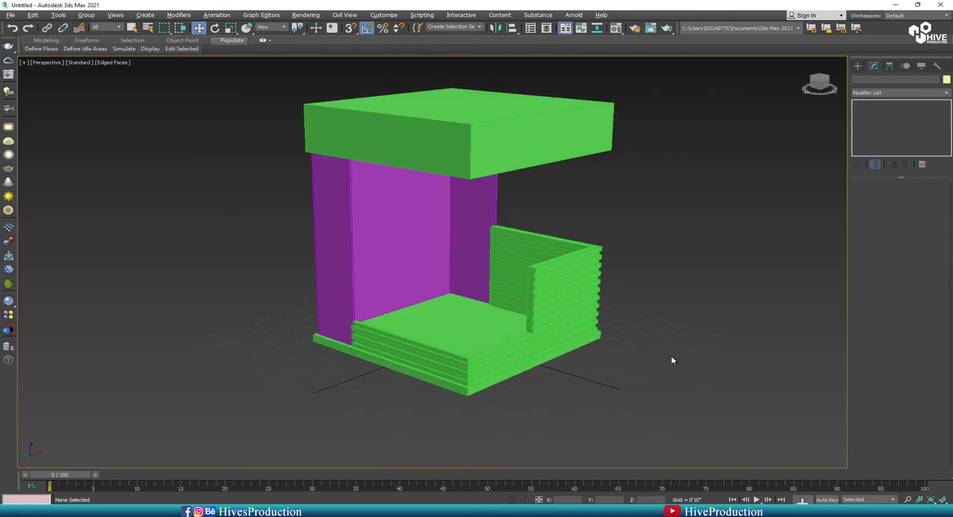
Draw a small box post, about 2" by 1 3/4", at the corner of the two tall low-wall sections in the Top view.
alt+middle_drag(671, 355, 570, 385)
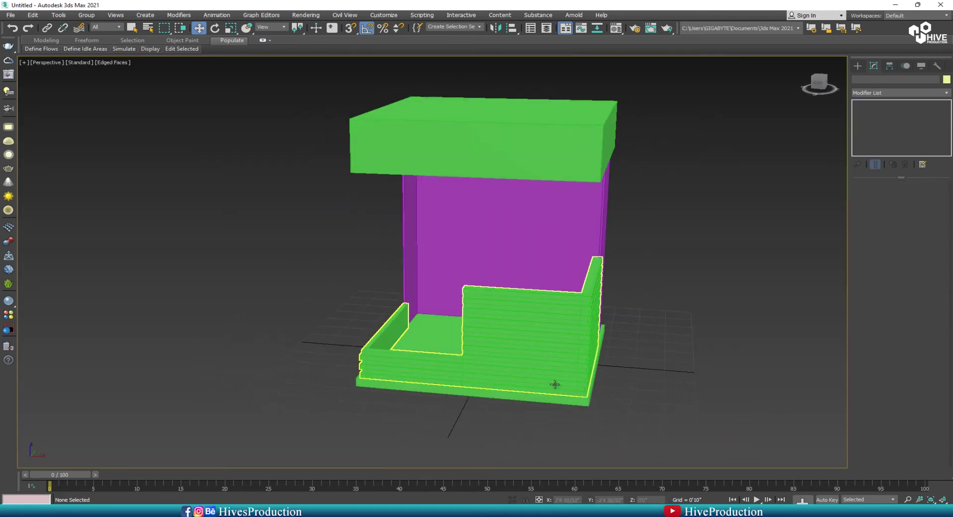
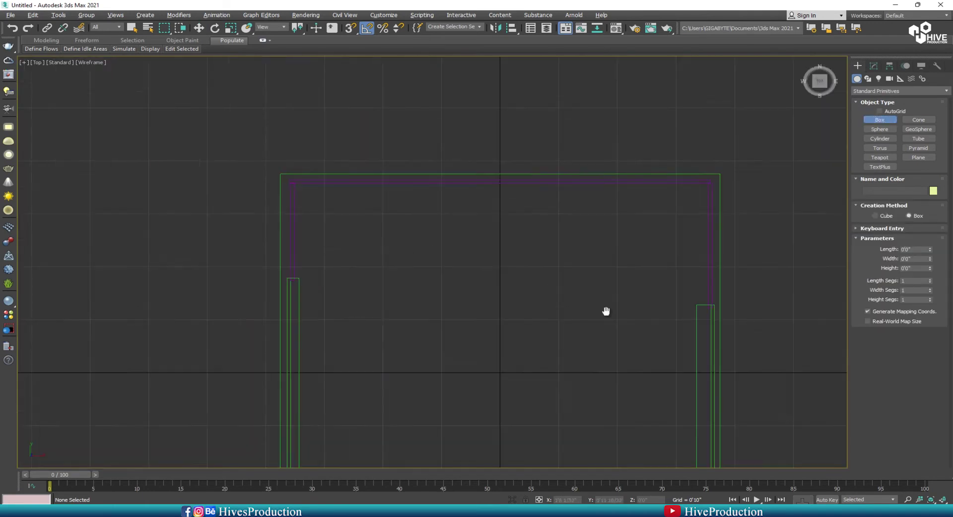
middle_drag(532, 422, 531, 354)
scroll(533, 370, up, 3)
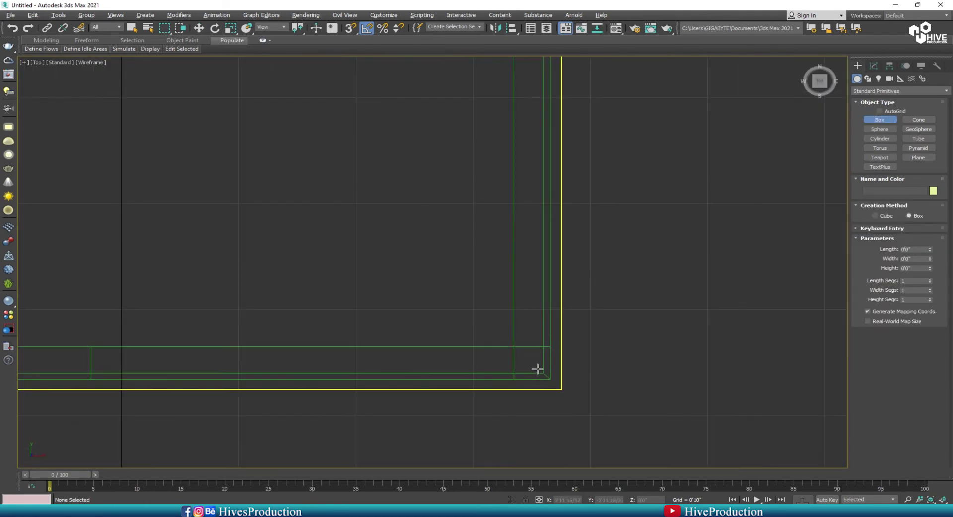
drag(527, 358, 526, 355)
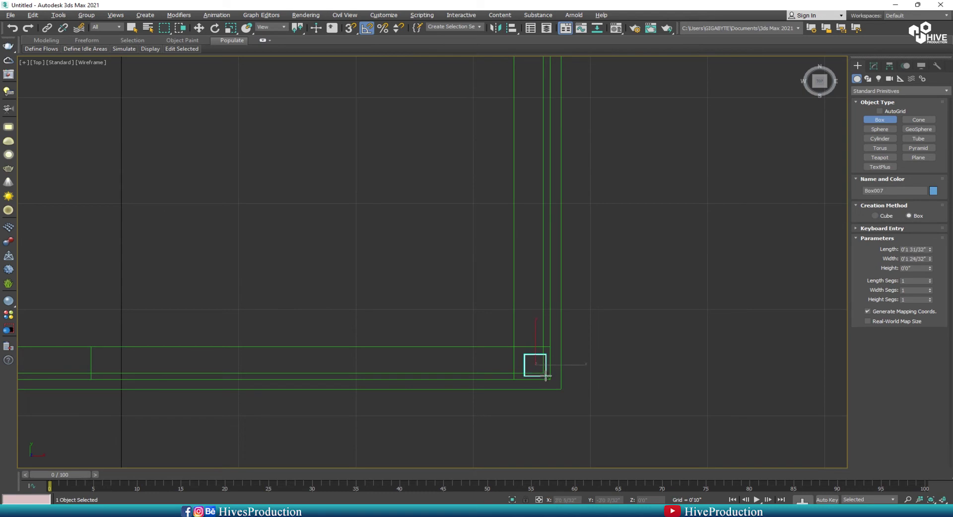
Raise the small post so its base rests on top of the siding wall's corner.
key(alt+w)
right_click(672, 251)
key(w)
drag(654, 107, 654, 186)
key(alt+w)
alt+middle_drag(734, 395, 583, 341)
scroll(607, 322, up, 4)
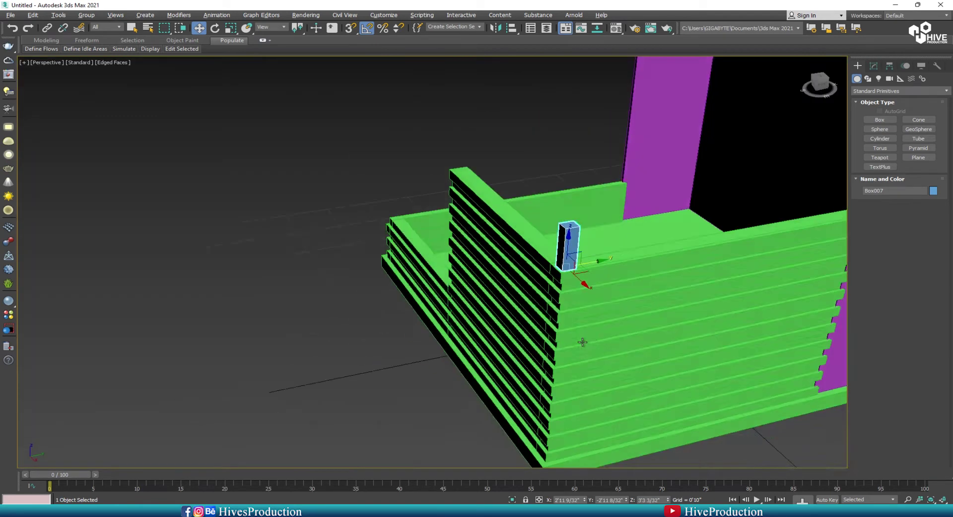
scroll(575, 276, up, 6)
drag(551, 235, 552, 240)
scroll(556, 293, down, 3)
scroll(556, 293, down, 8)
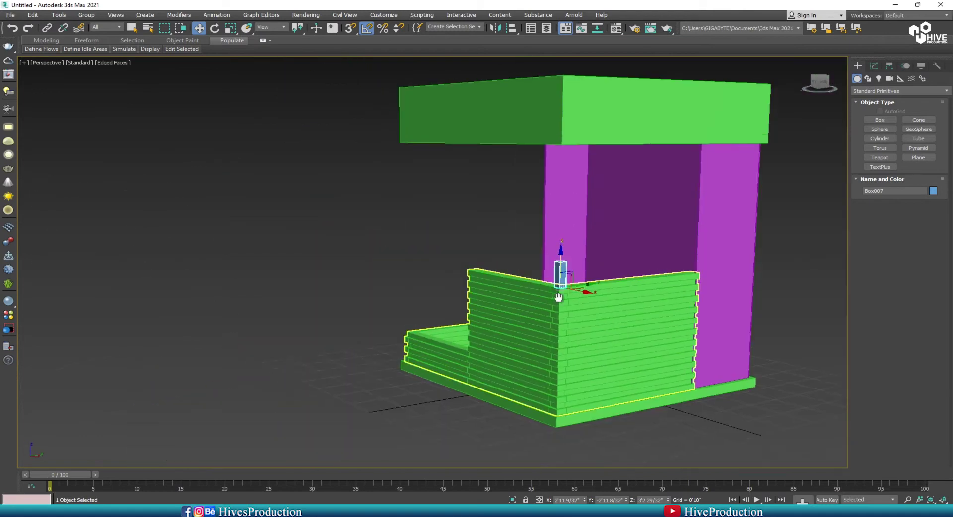
Increase the corner post's height to 3'3 9/32" so it reaches the underside of the upper block.
click(873, 66)
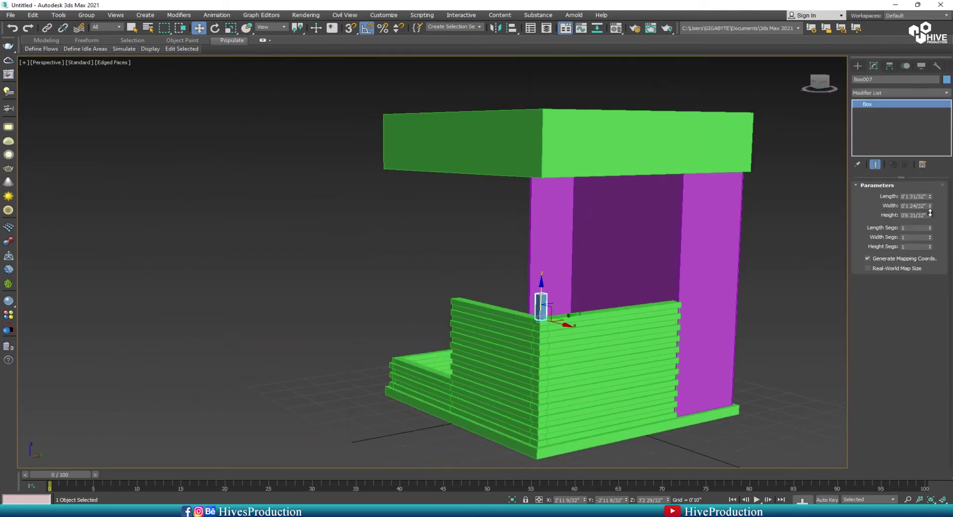
drag(930, 213, 899, 18)
alt+middle_drag(666, 177, 660, 141)
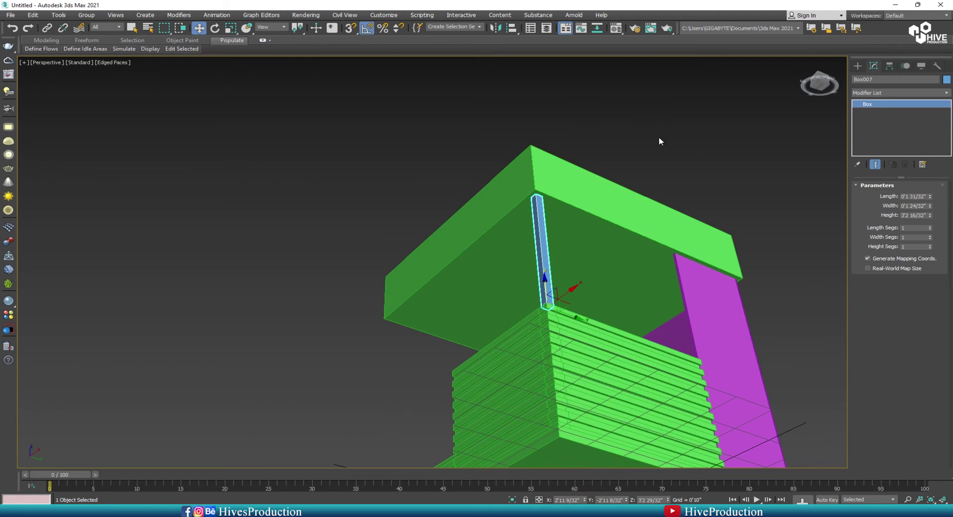
scroll(534, 225, up, 5)
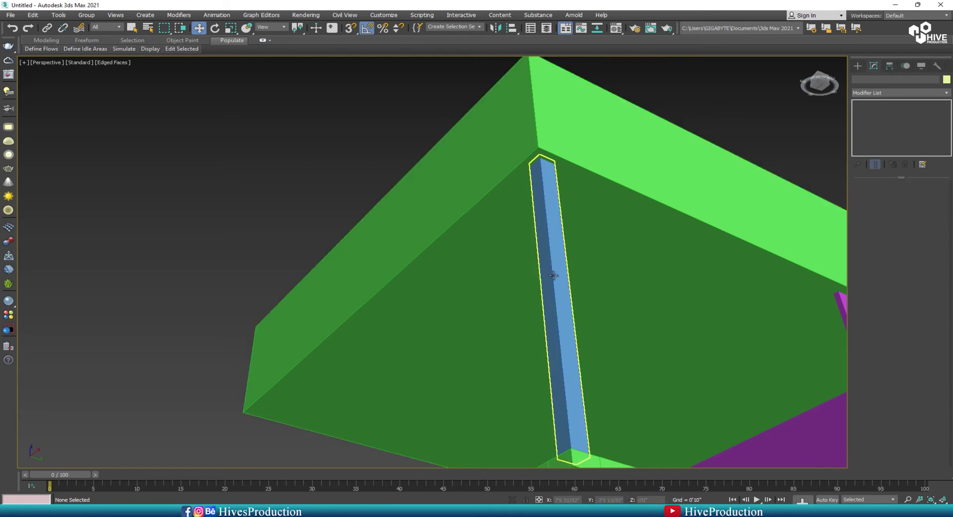
key(alt+w)
key(alt+w)
scroll(541, 351, down, 5)
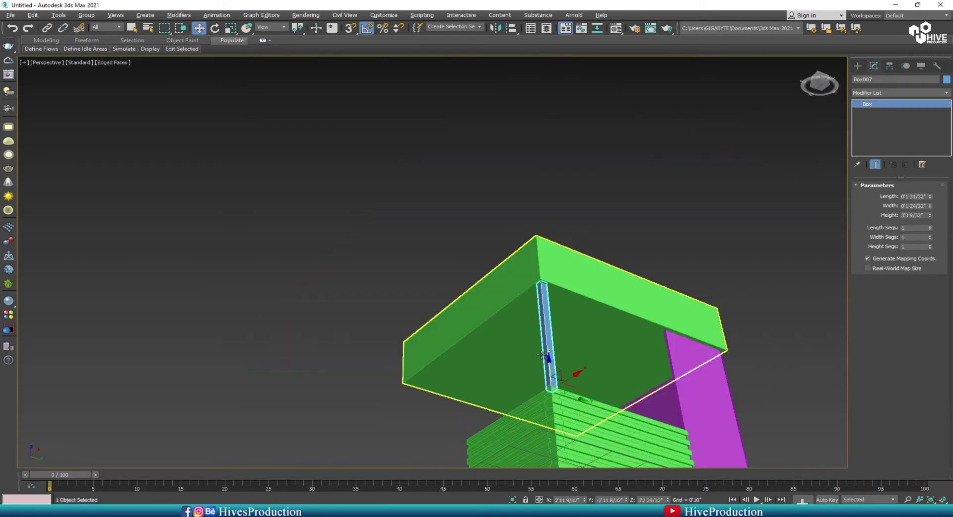
Copy the corner post along the front wall to the inner end of its taller section.
alt+middle_drag(541, 350, 597, 413)
middle_drag(535, 417, 660, 372)
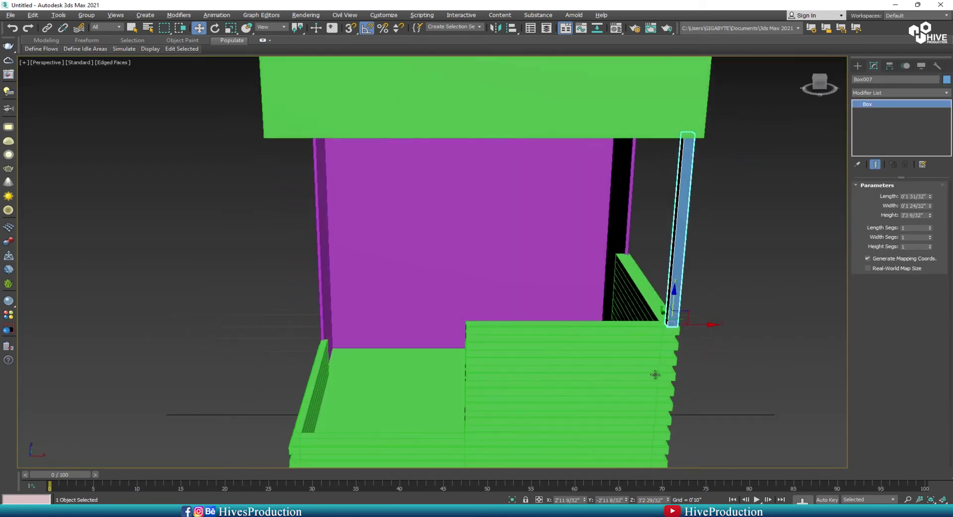
shift+drag(701, 324, 502, 326)
click(476, 299)
Copy the post in the Front view to the opposite front corner, down at the lower wall section.
key(f)
scroll(426, 242, down, 6)
middle_drag(341, 273, 617, 259)
scroll(618, 259, up, 3)
mouse_move(618, 252)
shift+mouse_down()
mouse_move(426, 250)
mouse_move(395, 312)
mouse_move(395, 363)
shift+mouse_up()
key(Return)
Align the copied post on the lower wall's corner and extend its height to 5'4 26/32" to meet the upper block.
scroll(402, 404, up, 3)
drag(408, 407, 396, 413)
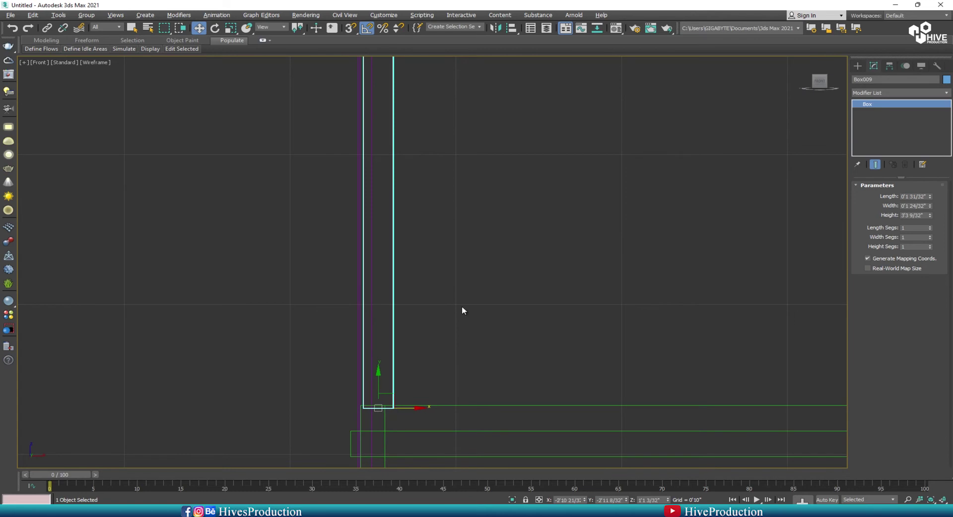
scroll(429, 412, down, 4)
drag(930, 216, 926, 186)
click(485, 299)
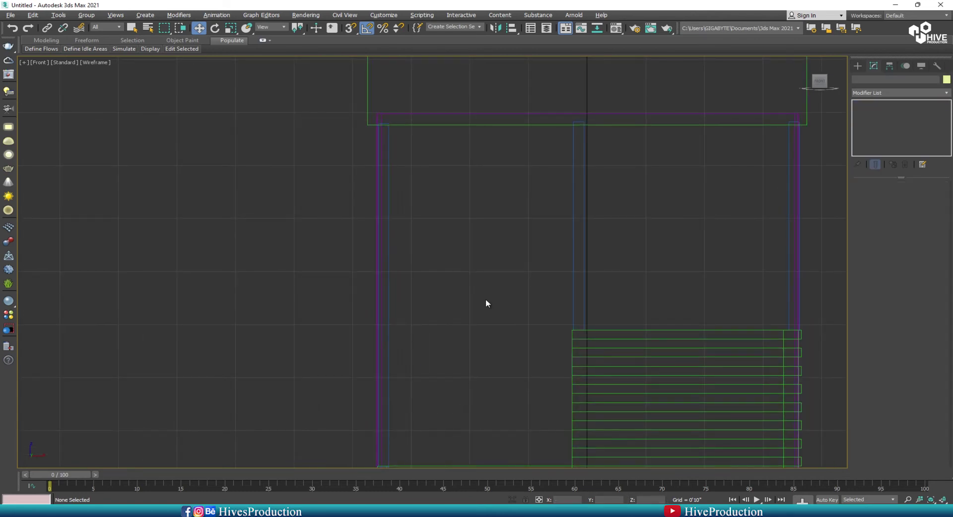
Copy the full-height post twice along the low side wall, once midway and once beside the side panel.
key(alt+w)
click(765, 406)
key(alt+w)
alt+middle_drag(472, 401, 477, 323)
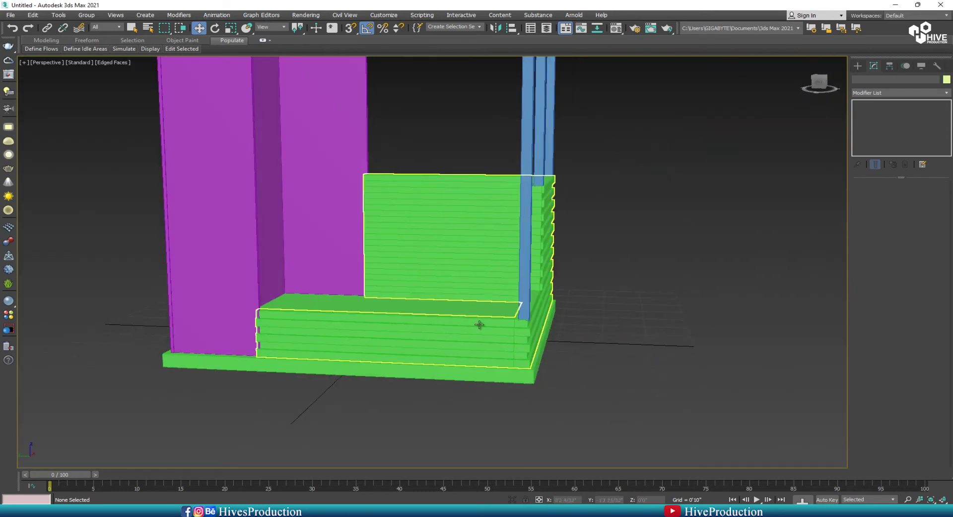
click(524, 300)
middle_drag(523, 300, 673, 392)
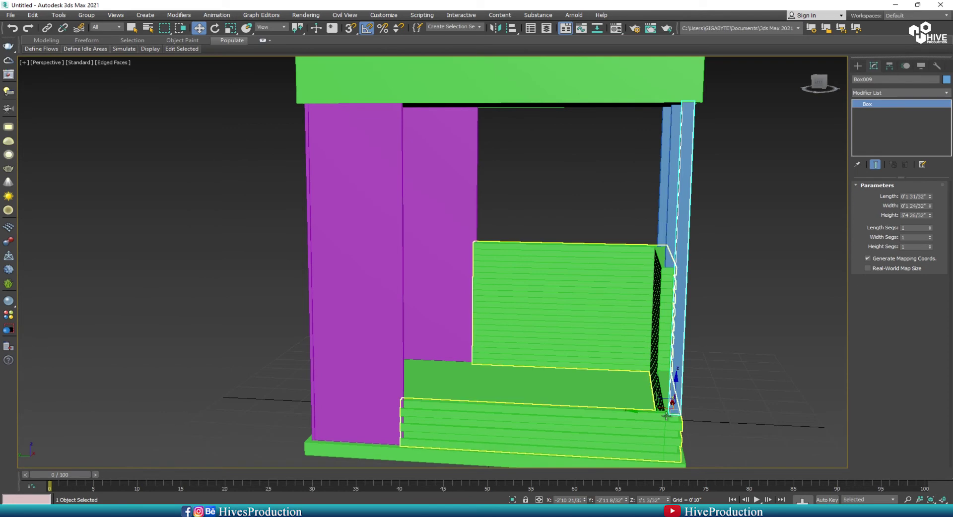
shift+drag(643, 411, 515, 410)
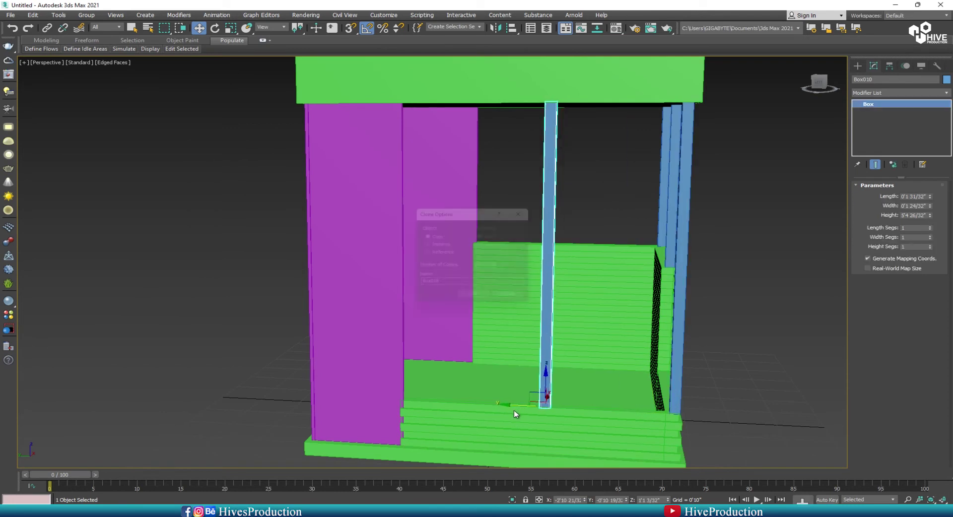
click(476, 303)
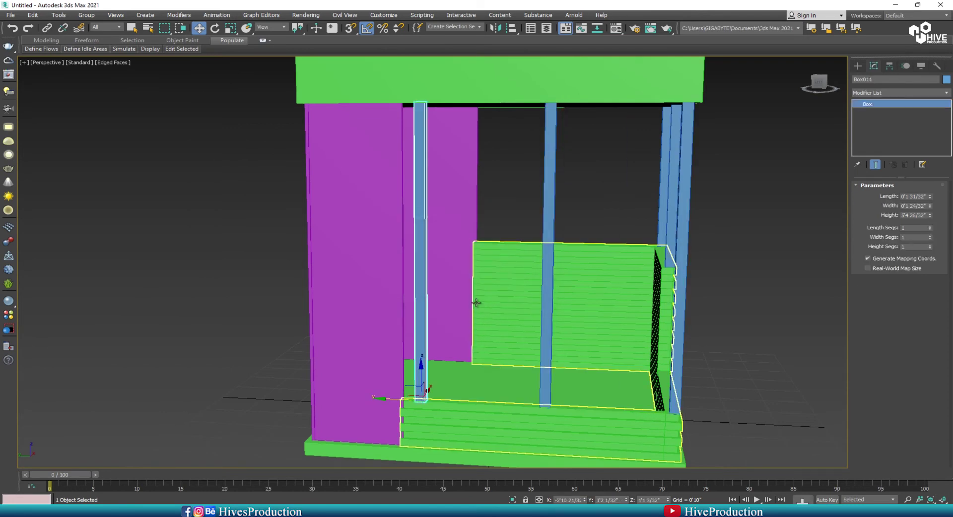
Move the side panel's inner-edge vertices up to the adjacent post.
click(398, 228)
key(1)
drag(392, 73, 420, 103)
ctrl+drag(409, 348, 368, 493)
drag(380, 273, 388, 273)
key(1)
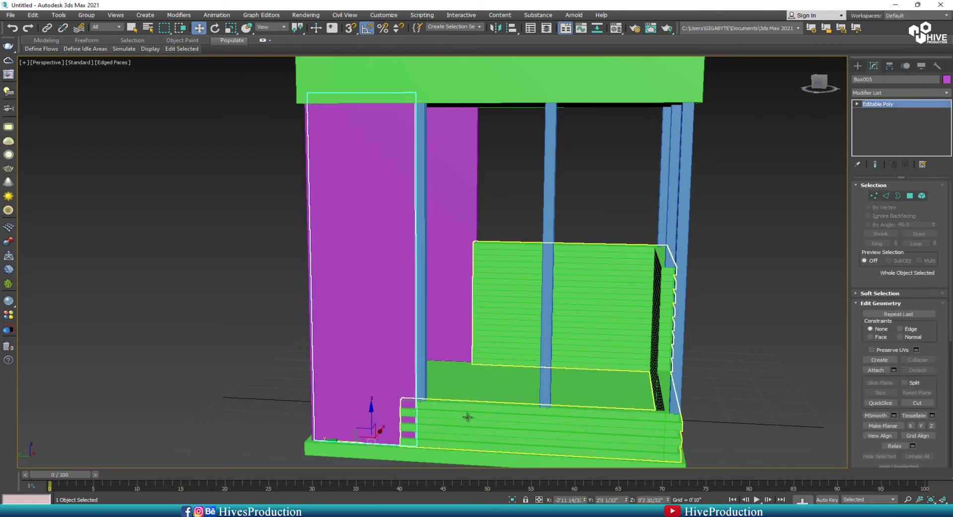
Move the low side wall's end vertices in line with the widened panel's edge.
click(467, 417)
key(1)
drag(377, 422, 387, 422)
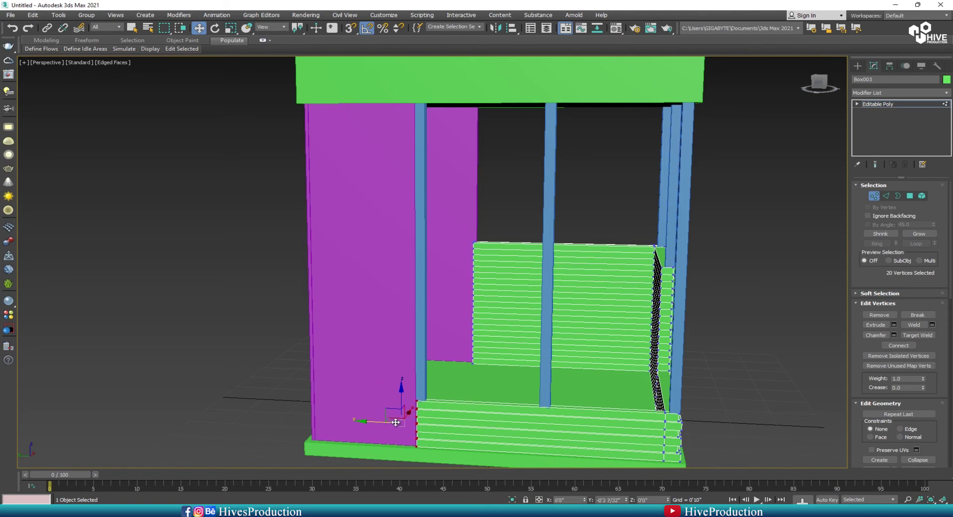
click(874, 197)
click(717, 247)
Select all parts of the booth and open the Material Editor beside the model.
alt+middle_drag(773, 359, 328, 163)
scroll(672, 366, down, 3)
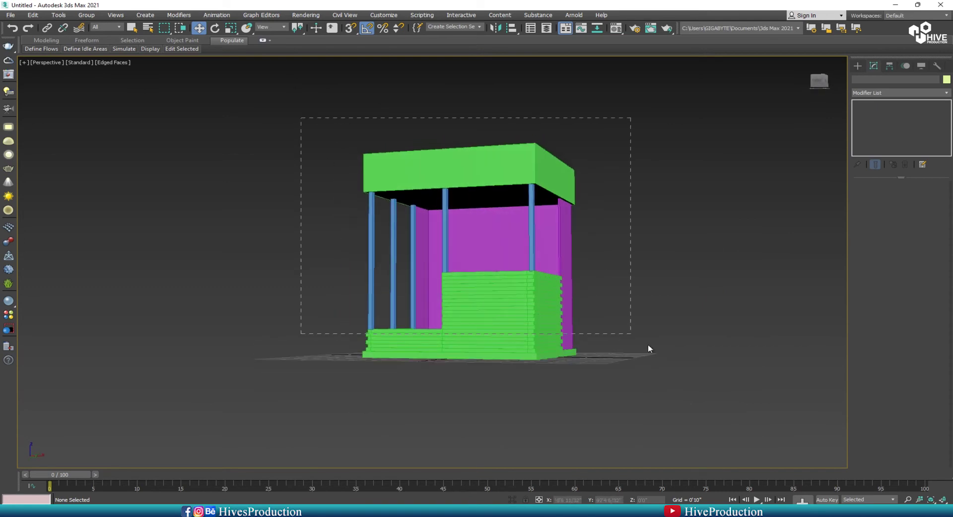
drag(648, 348, 649, 350)
click(618, 33)
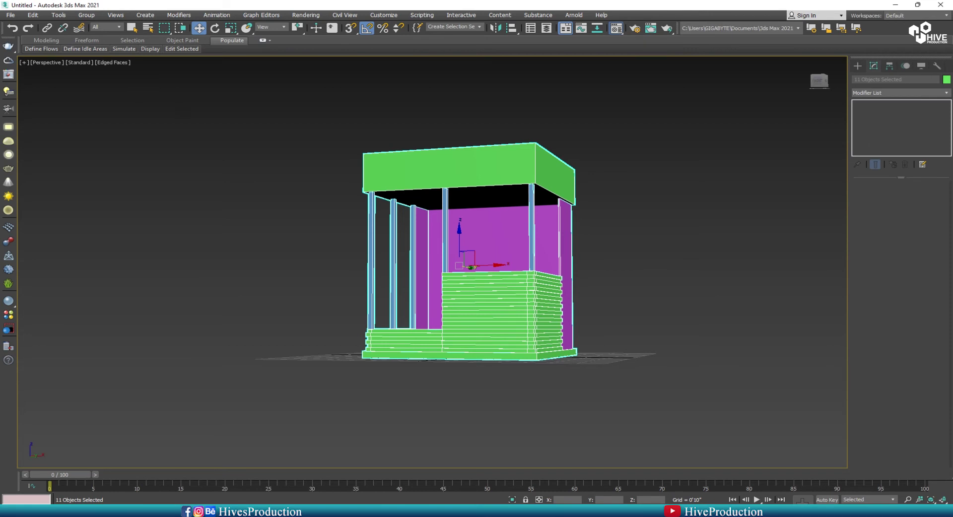
drag(146, 100, 55, 38)
Set the production renderer to V-Ray 5, hotfix 2 in the render setup.
click(631, 30)
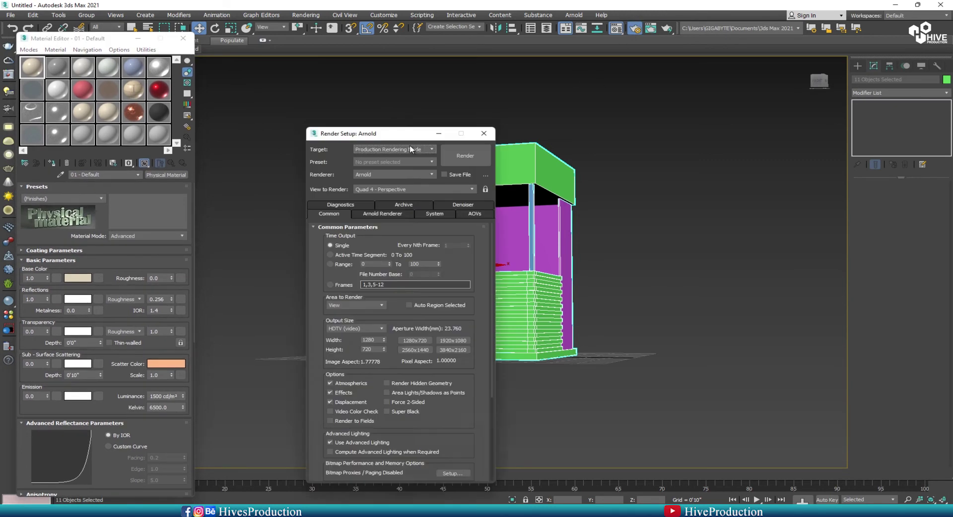
drag(347, 133, 724, 88)
click(771, 129)
click(754, 171)
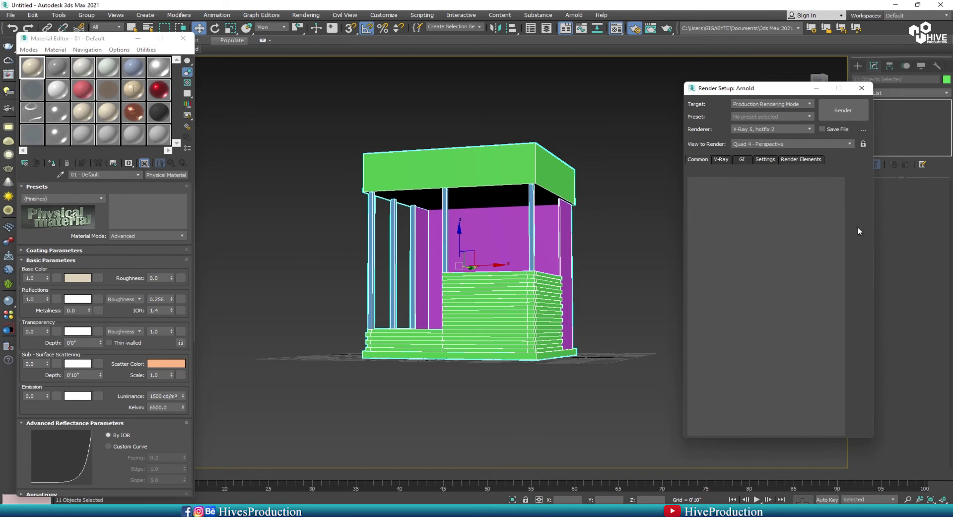
click(862, 88)
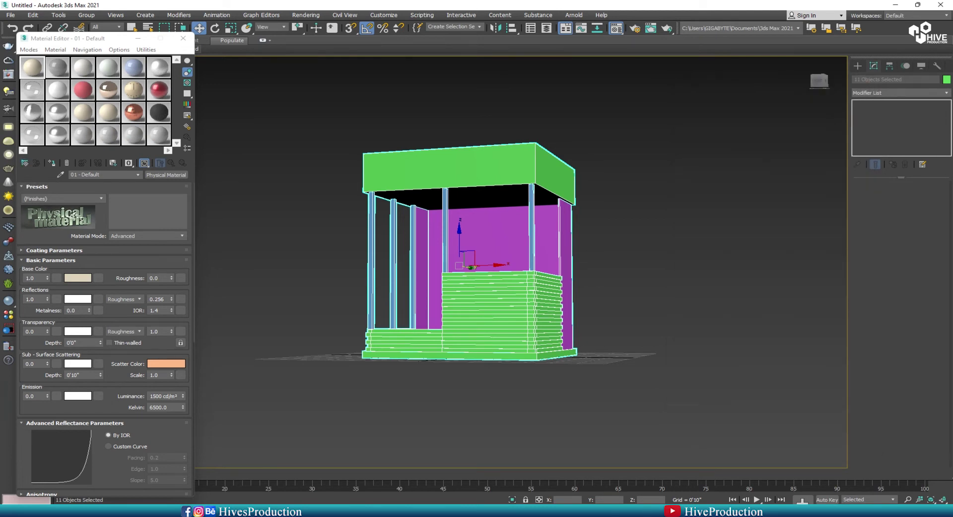
Replace the first material slot with a VRayMtl and assign it to all selected booth parts.
click(24, 163)
double_click(278, 336)
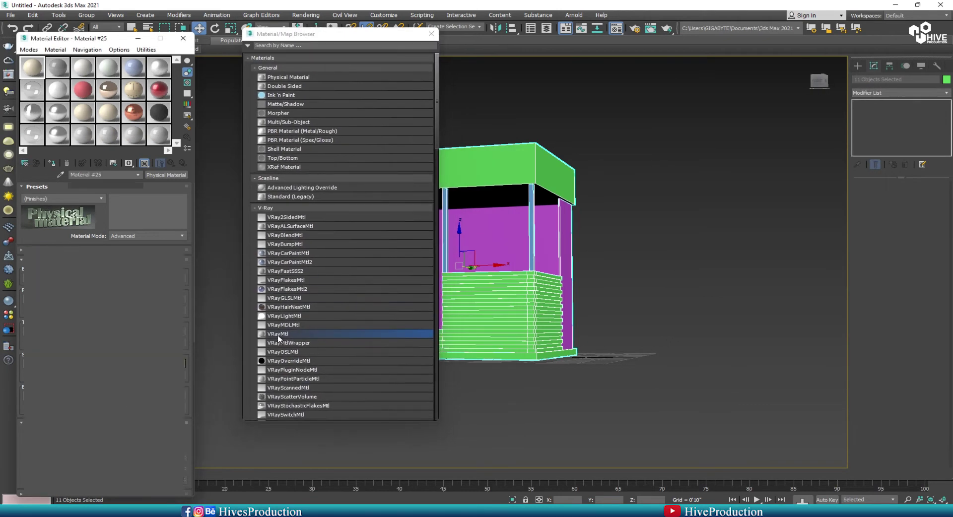
click(51, 163)
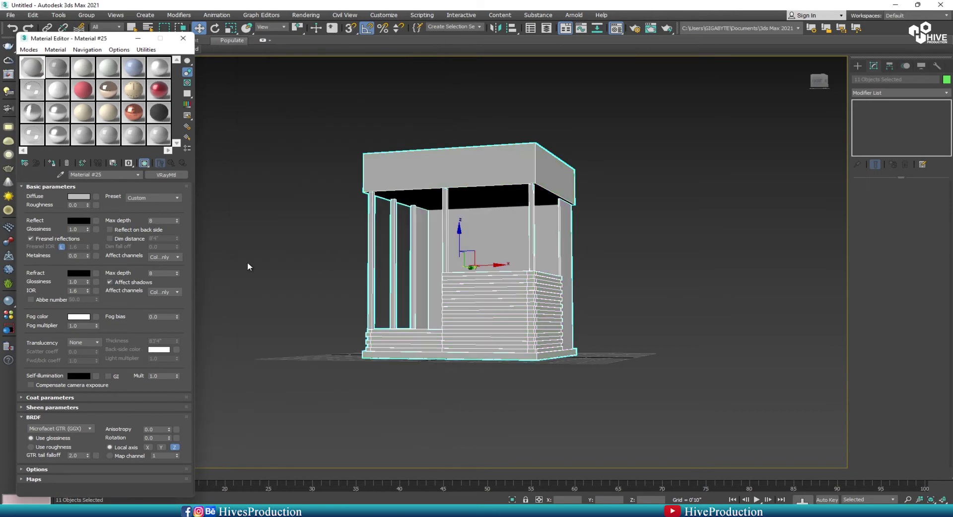
Select the whole booth again and change its object color to black.
click(631, 349)
alt+middle_drag(608, 270, 616, 323)
drag(300, 145, 731, 484)
click(946, 80)
click(553, 258)
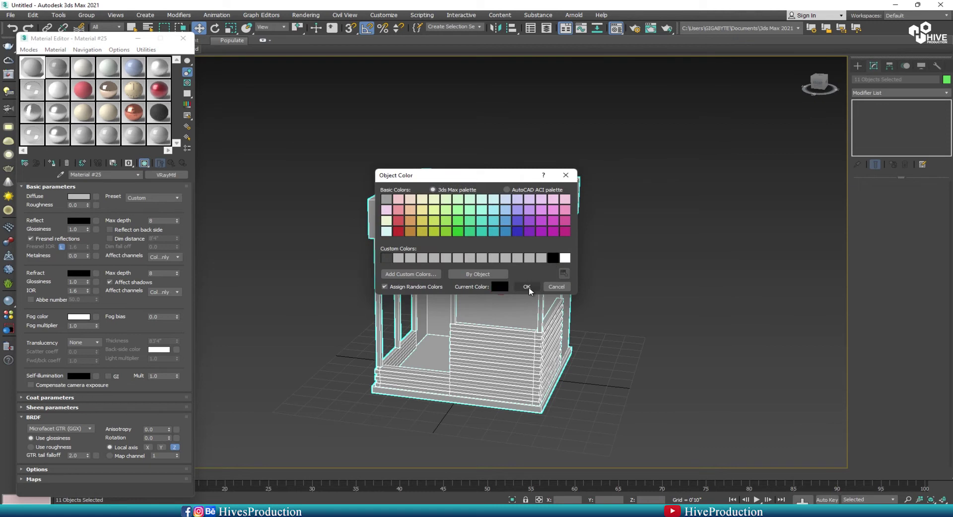
click(527, 288)
click(643, 379)
Draw a box counter about 3'9" long and 0'10 9/32" wide along the inside of the side siding wall.
alt+middle_drag(643, 378, 632, 369)
scroll(551, 346, up, 3)
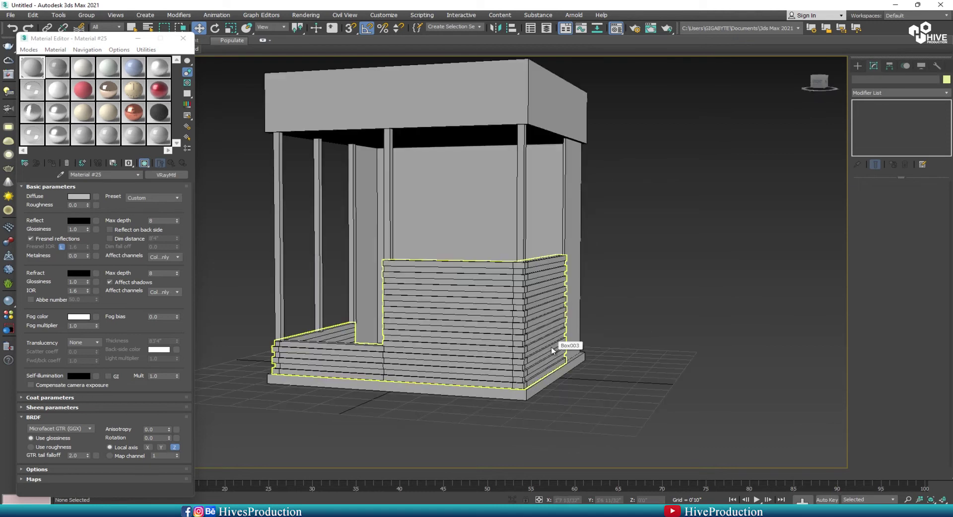
alt+middle_drag(515, 340, 590, 385)
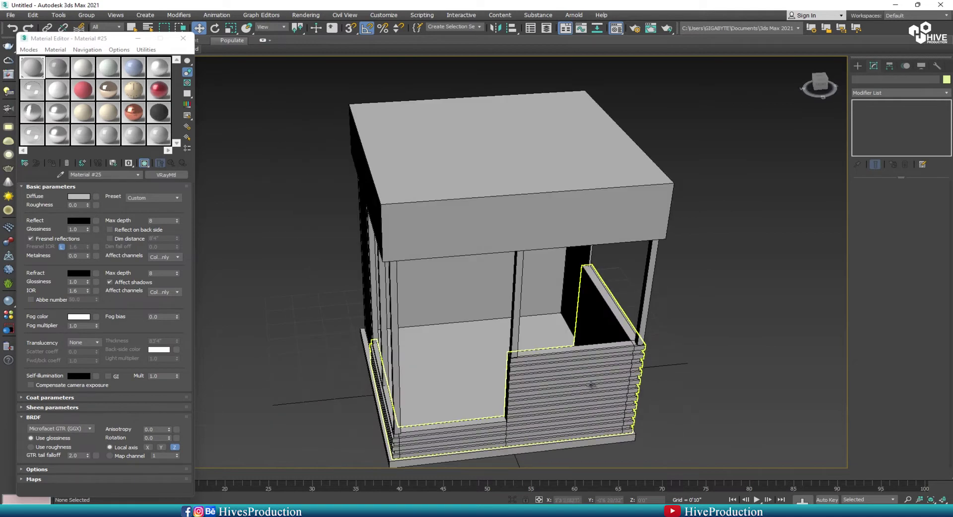
click(590, 385)
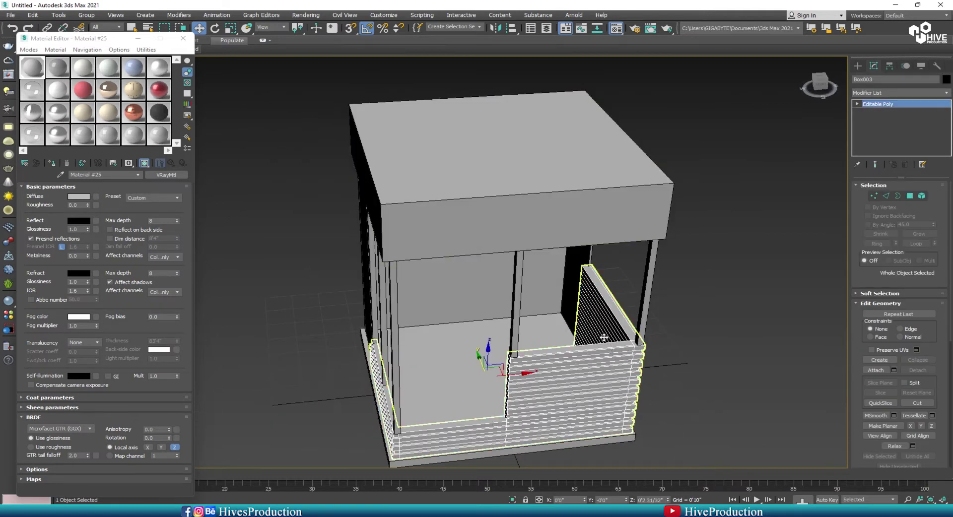
key(alt+w)
scroll(376, 206, down, 3)
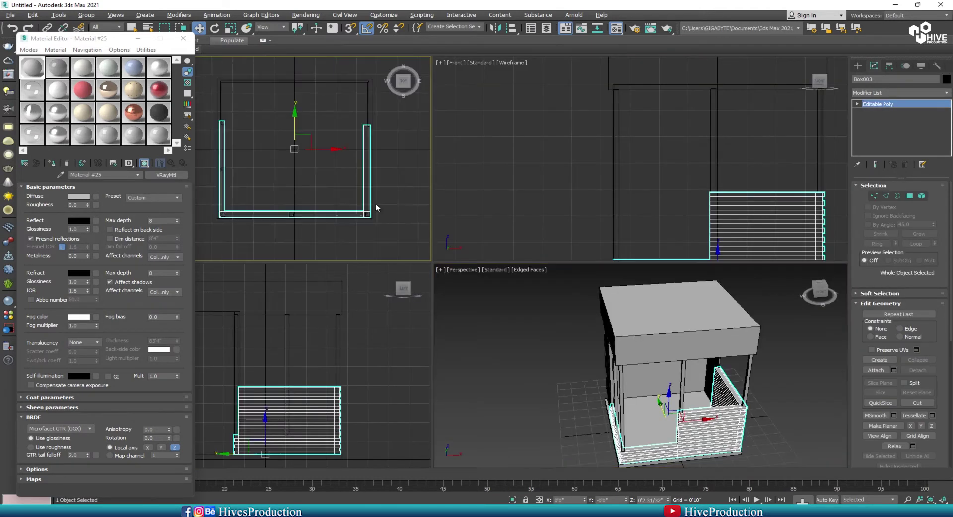
key(alt+w)
click(857, 66)
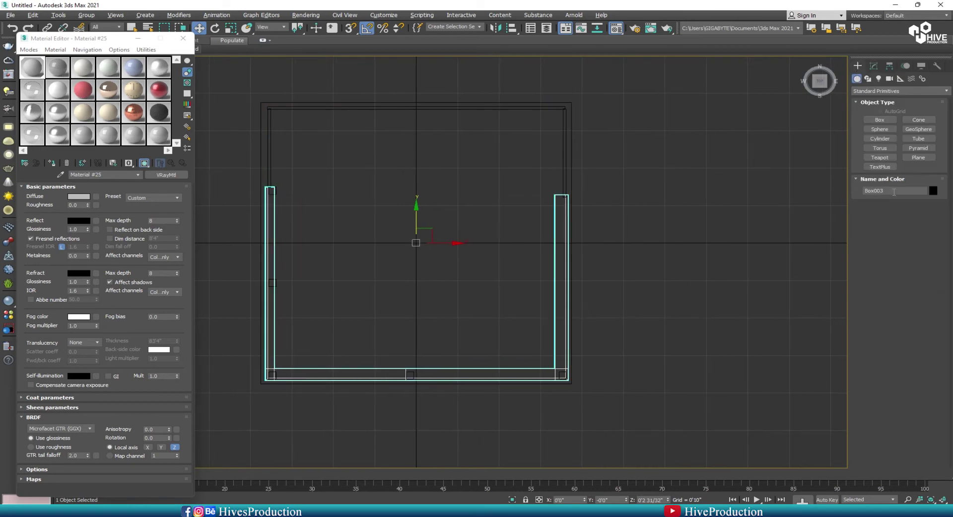
click(879, 120)
drag(555, 200, 513, 369)
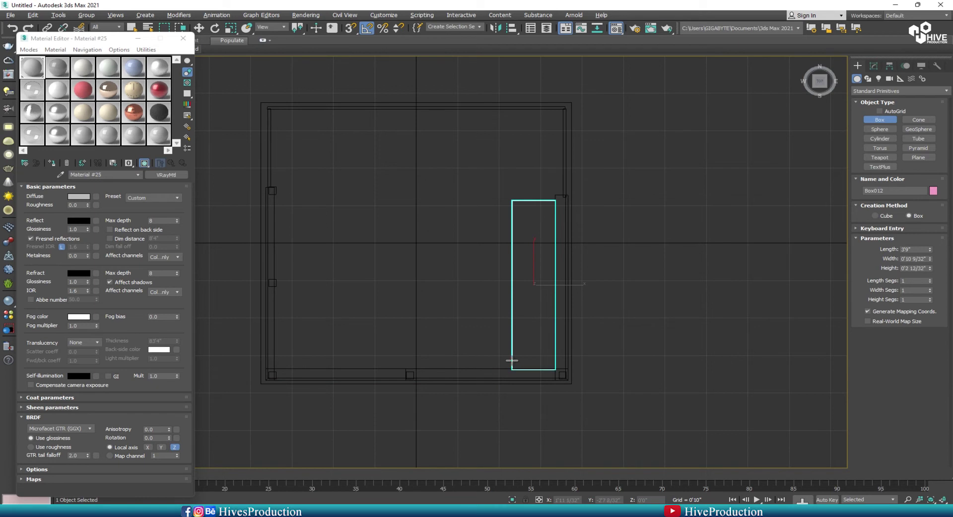
Raise the counter box to just below the top of the siding wall and set its height to 0'1 6/32".
key(w)
key(f)
middle_drag(763, 303, 561, 188)
drag(548, 400, 540, 207)
click(873, 65)
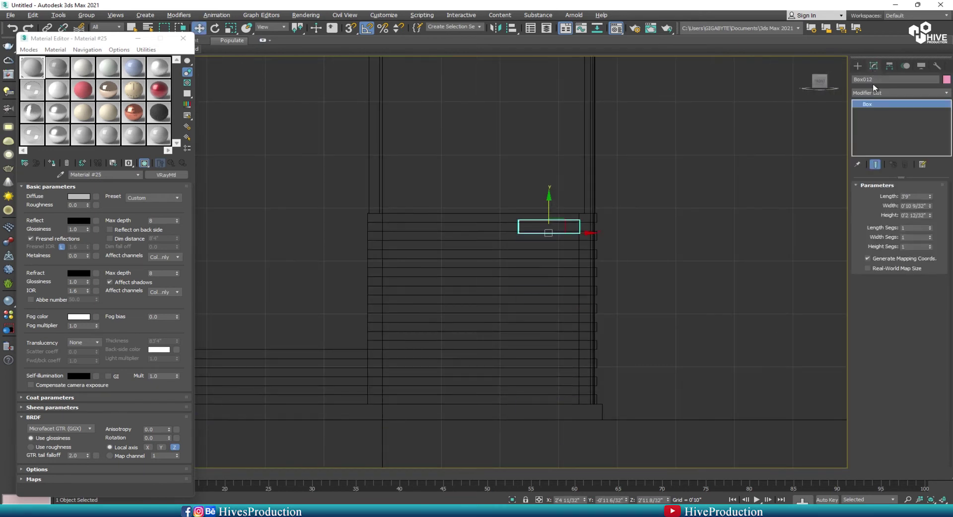
drag(930, 215, 930, 246)
drag(547, 215, 549, 209)
Convert the counter box to an editable poly and connect its long edges with a crosswise loop near the front end.
key(alt+w)
key(alt+w)
right_click(530, 264)
mouse_move(580, 354)
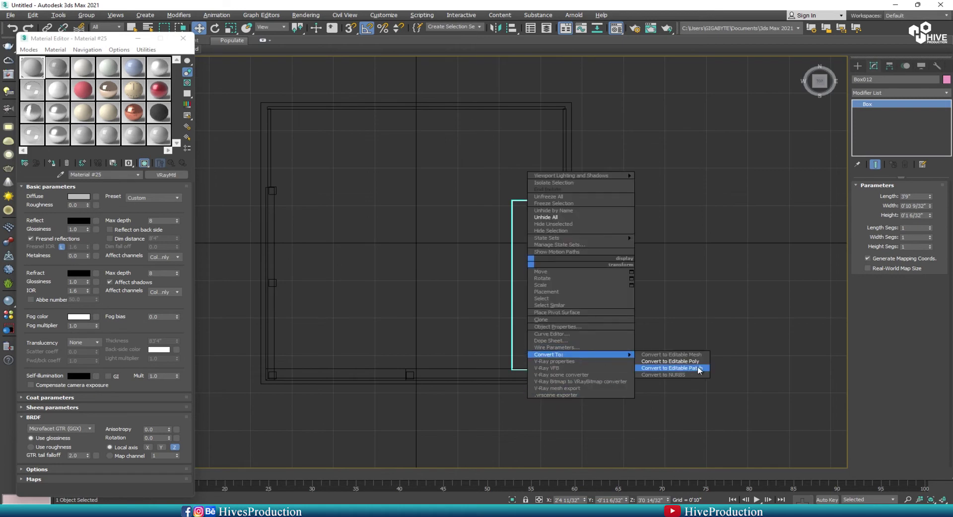
click(695, 369)
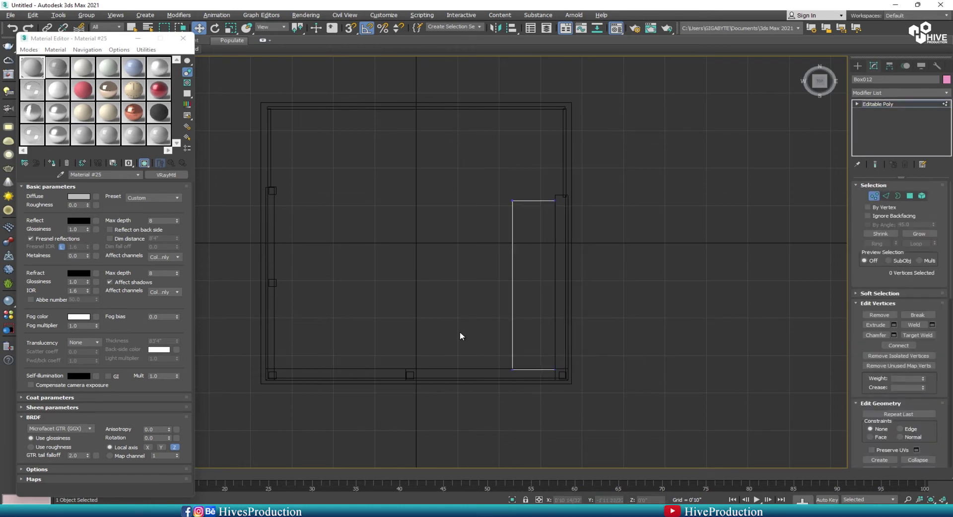
key(2)
click(914, 356)
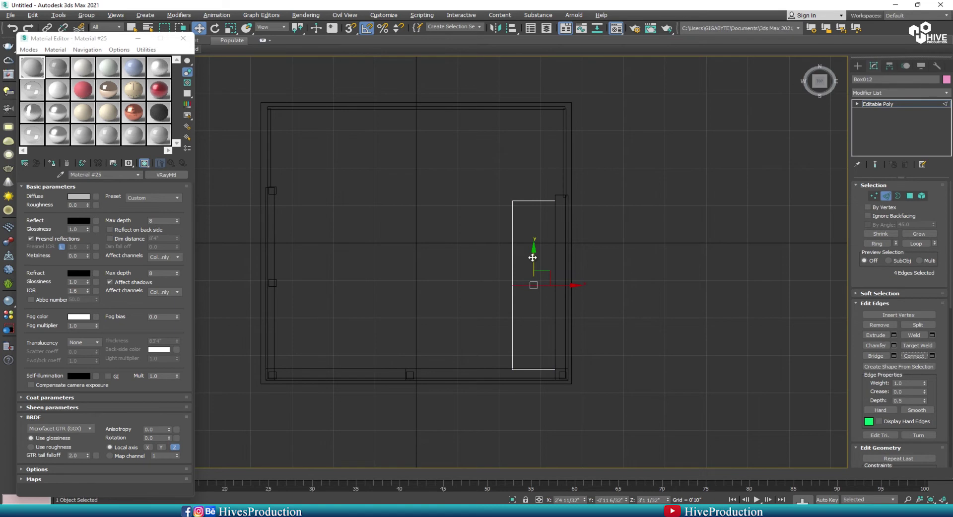
Extrude the counter's inner side polygon at the front end along the front wall to form an L shape.
key(alt+w)
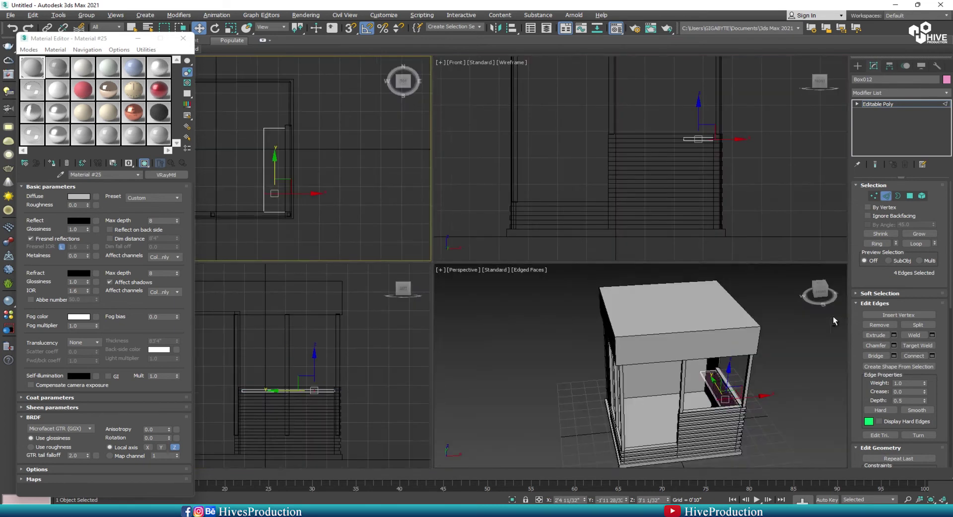
right_click(834, 319)
key(alt+w)
alt+middle_drag(637, 376, 612, 359)
scroll(614, 358, up, 5)
click(909, 196)
click(652, 318)
click(874, 327)
drag(642, 313, 642, 239)
Move the end face of the extruded front leg to the booth's center line, beside the middle front post.
key(t)
middle_drag(318, 230, 526, 232)
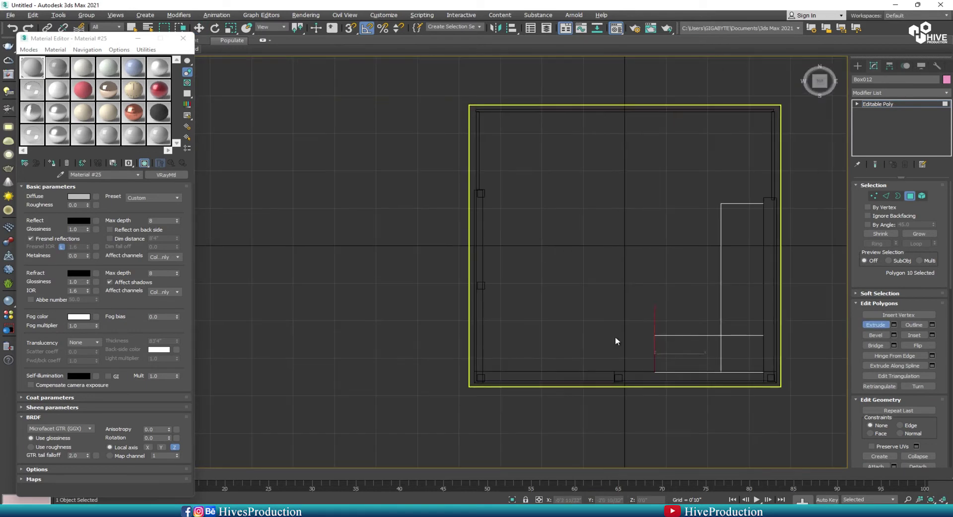
key(w)
drag(649, 352, 650, 352)
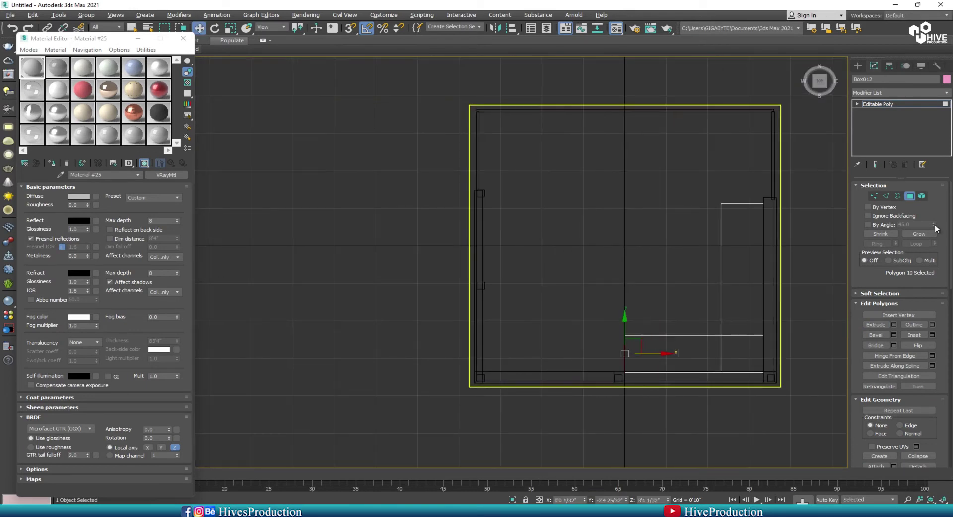
click(909, 200)
click(794, 190)
Clone the L-shaped counter as one independent copy toward the back wall.
middle_drag(756, 233, 638, 296)
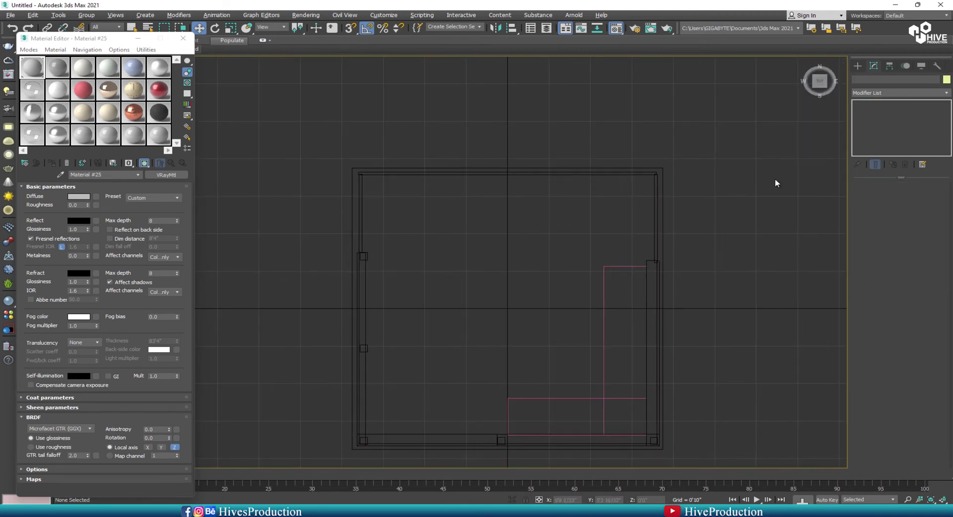
click(630, 354)
shift+drag(627, 336, 642, 113)
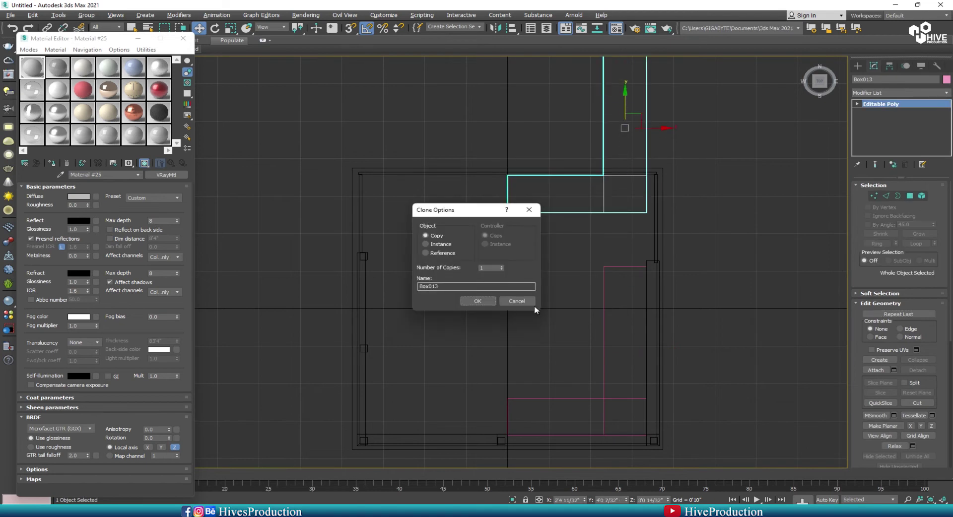
click(478, 301)
Shift the copy's end vertices to the side wall and delete its long leg's polygons, leaving a straight shelf.
scroll(430, 334, down, 2)
key(1)
drag(545, 118, 593, 255)
drag(593, 198, 599, 198)
click(910, 196)
drag(591, 145, 498, 173)
key(Delete)
click(910, 196)
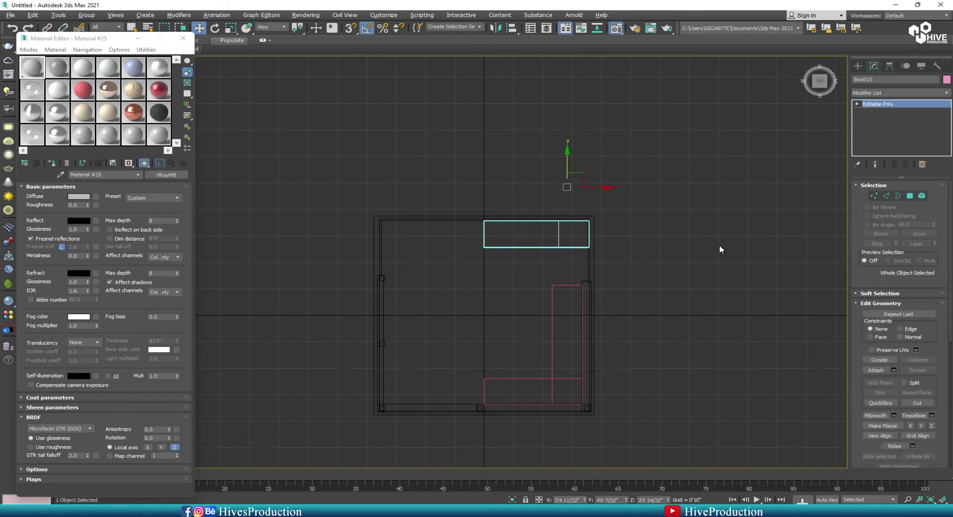
click(721, 251)
Move the straight shelf back until it sits against the booth's back wall.
key(alt+w)
alt+middle_drag(575, 410, 717, 388)
click(703, 358)
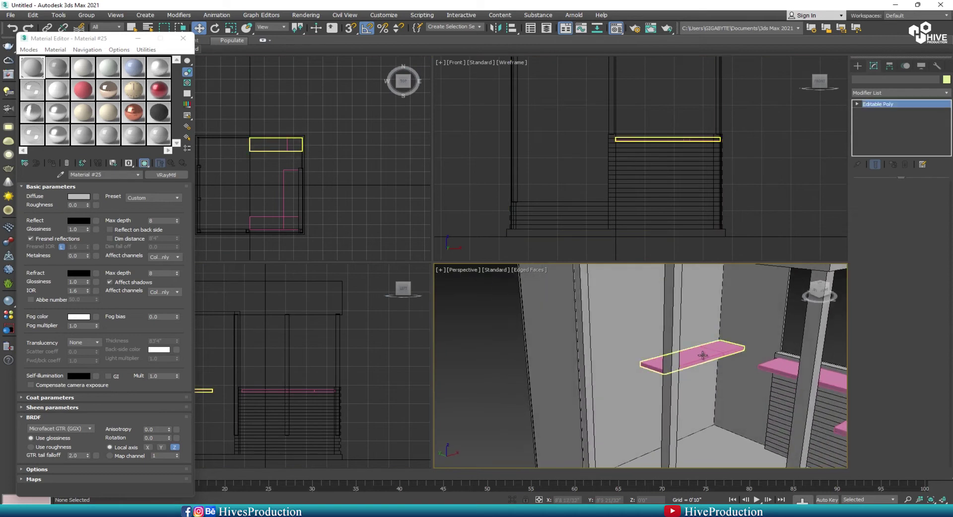
key(alt+w)
middle_drag(499, 277, 504, 280)
scroll(511, 265, up, 3)
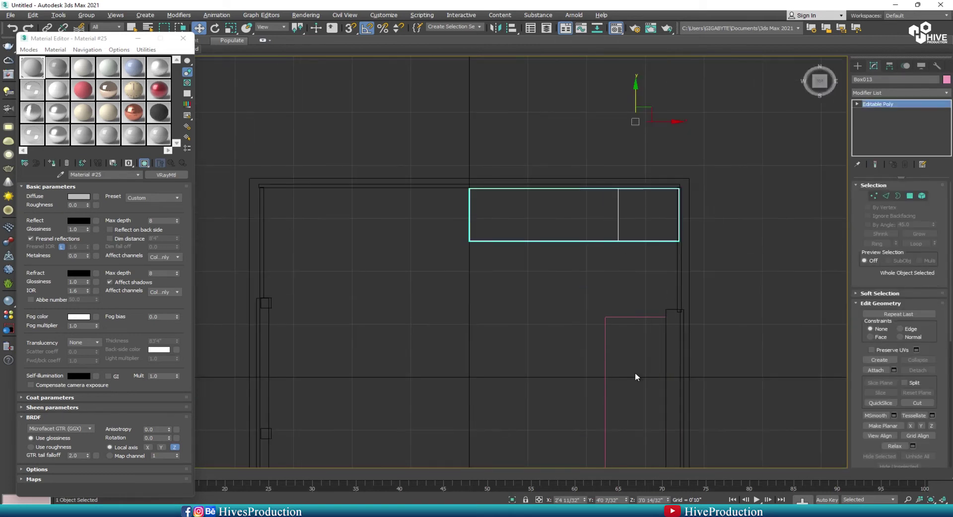
drag(634, 99, 635, 95)
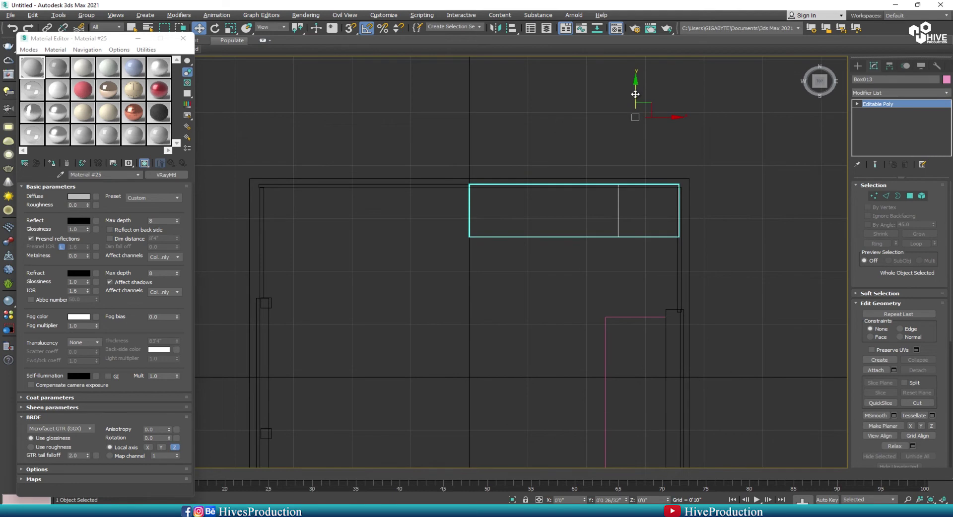
Shorten the L-shaped counter's long leg by moving its end vertices toward the front.
click(648, 320)
key(1)
drag(637, 298, 645, 357)
scroll(597, 345, down, 5)
click(874, 197)
click(754, 287)
Select the L-shaped counter and the back shelf together and change their object color to black.
key(p)
key(F3)
scroll(599, 372, down, 3)
alt+middle_drag(627, 387, 579, 404)
scroll(583, 392, down, 3)
click(585, 351)
ctrl+click(567, 288)
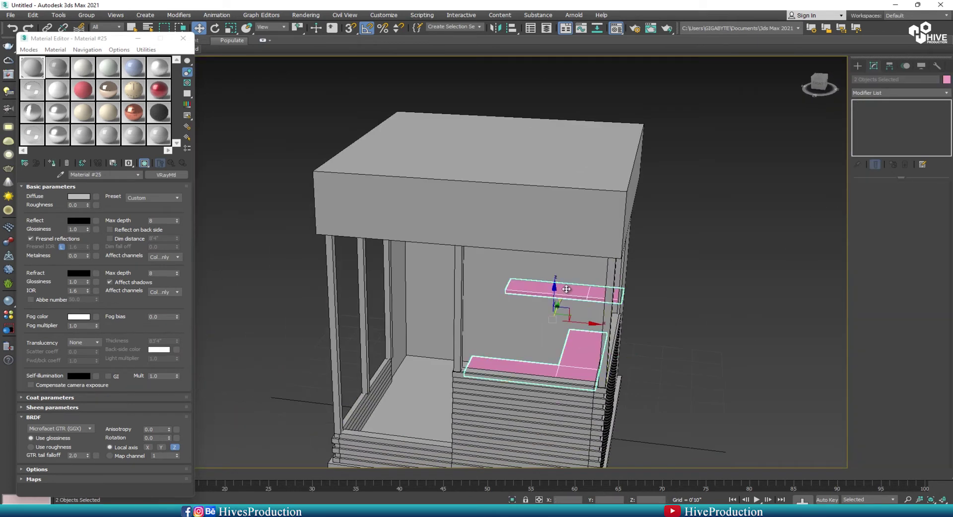
click(946, 80)
click(552, 258)
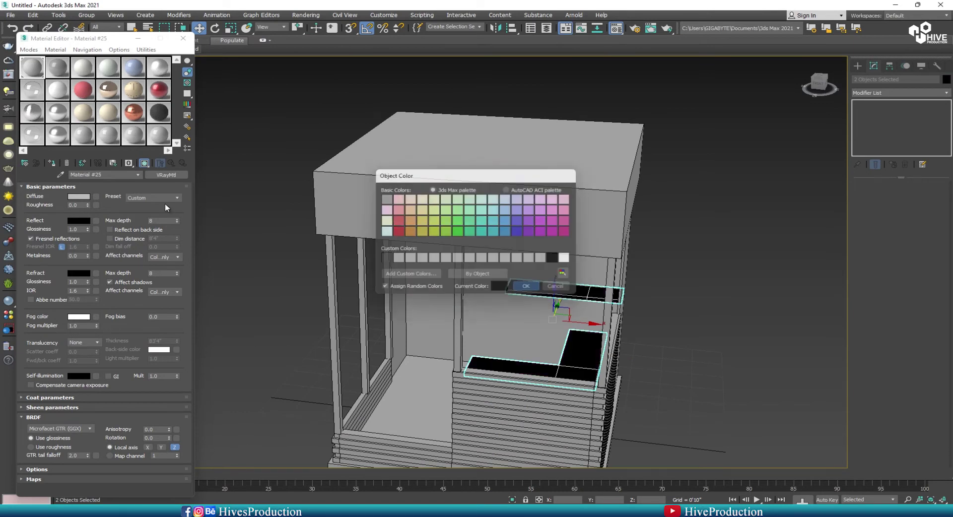
click(527, 287)
Assign the VRayMtl in the first slot to both counters and close the Material Editor.
click(52, 163)
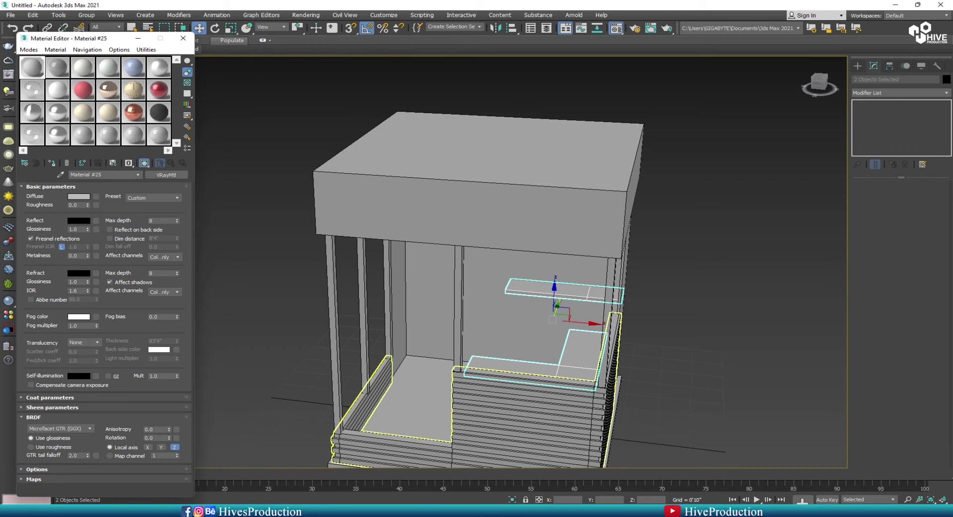
click(678, 431)
alt+middle_drag(677, 431, 548, 419)
alt+middle_drag(489, 343, 432, 290)
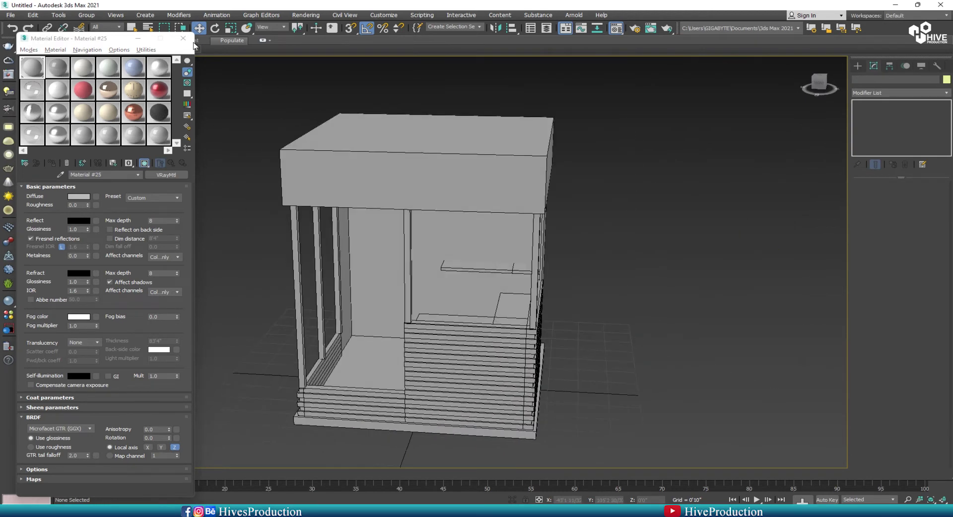
click(183, 38)
Select the overhanging top and the wall panels, and open the Material Editor.
click(330, 166)
ctrl+click(389, 251)
ctrl+click(346, 253)
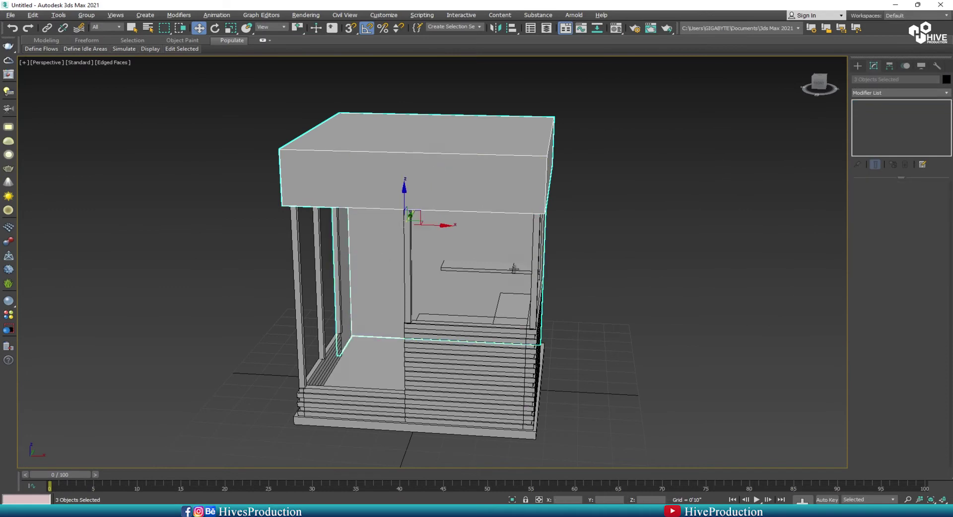
alt+middle_drag(514, 269, 474, 268)
ctrl+click(539, 265)
key(m)
Replace the second material slot with a VRayMtl and assign it to the selected top and panels.
click(57, 68)
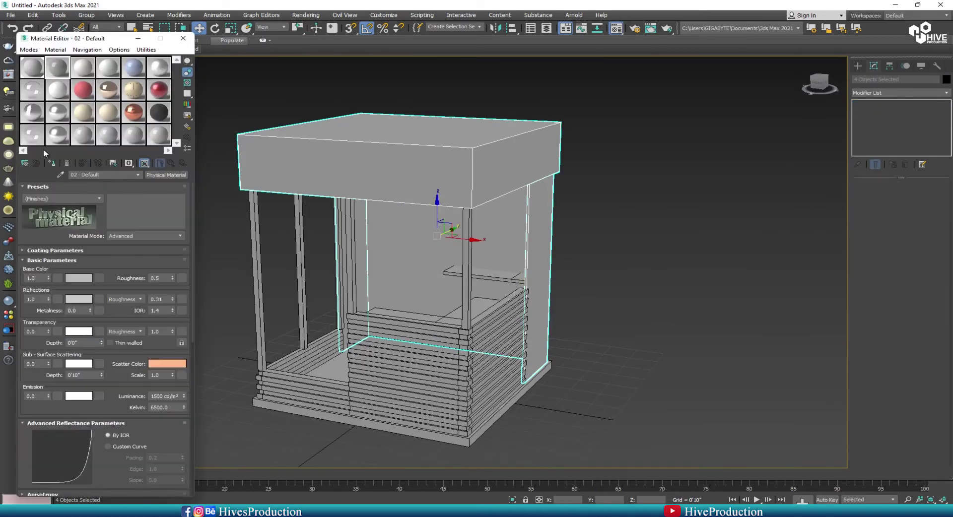
click(166, 175)
click(280, 337)
double_click(282, 335)
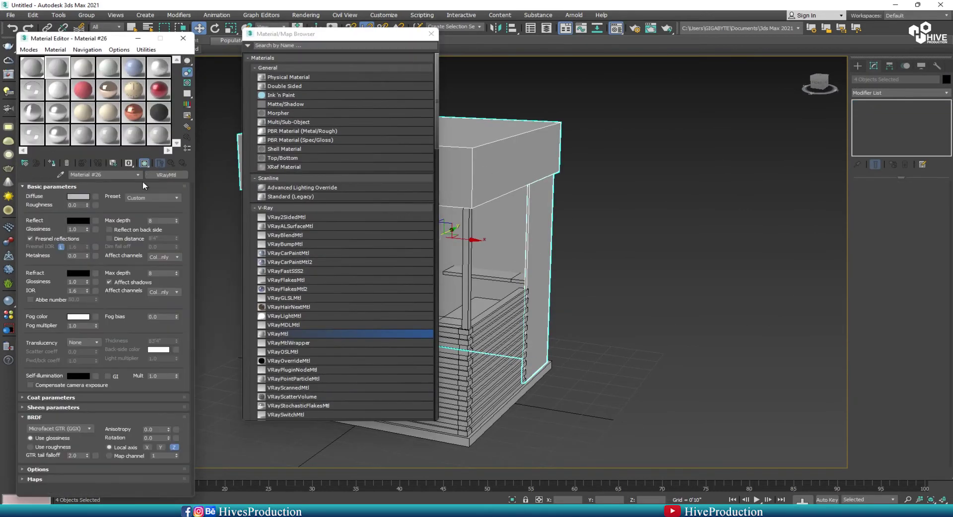
Set the second material's diffuse color to RGB 5, 5, 5 and close the material browser.
click(78, 197)
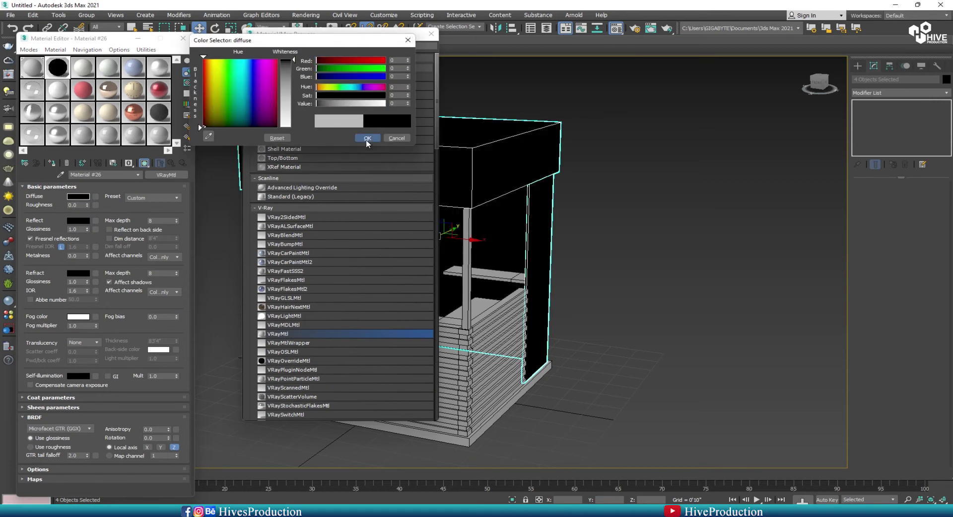
text(3)
key(Tab)
text(3)
key(Tab)
text(3)
key(Tab)
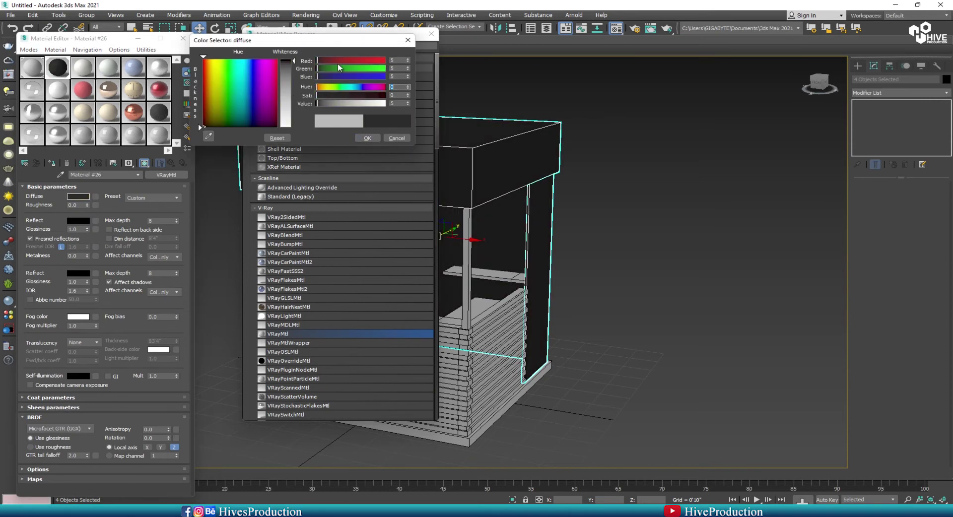
click(368, 139)
click(431, 33)
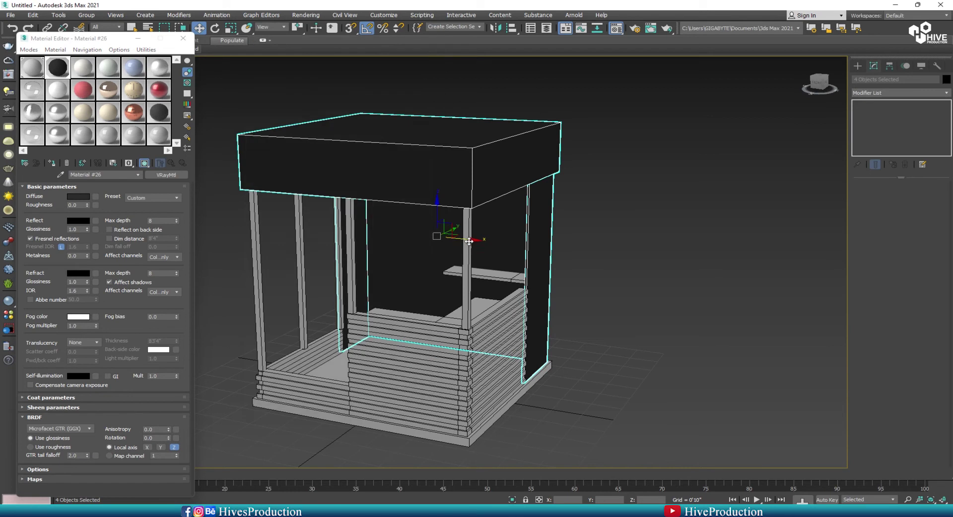
Assign the dark material to the five posts and give it a gray reflection with 0.9 glossiness.
alt+middle_drag(556, 249, 456, 235)
drag(225, 246, 345, 261)
ctrl+click(372, 254)
click(52, 163)
click(79, 221)
click(367, 139)
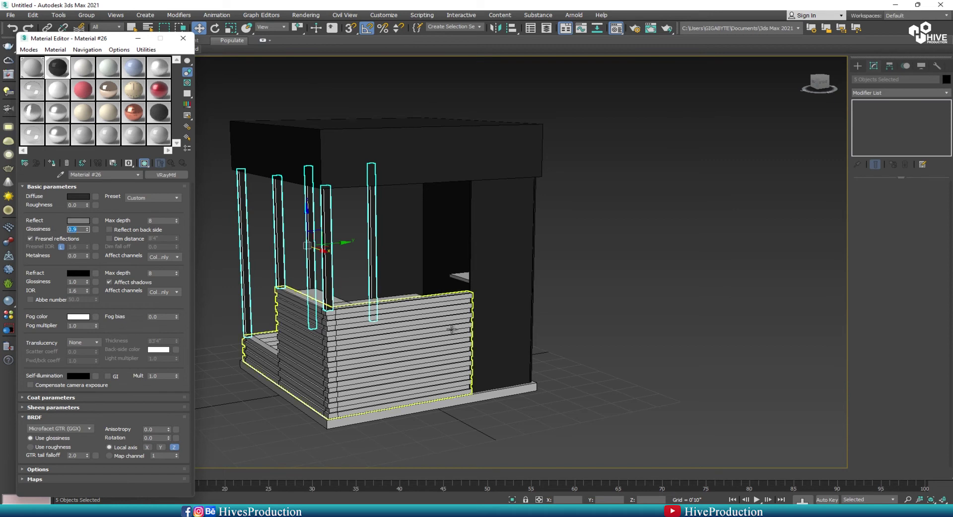
Select the siding wall and replace the third material slot with a VRayMtl.
click(398, 318)
alt+middle_drag(398, 318, 441, 332)
click(83, 68)
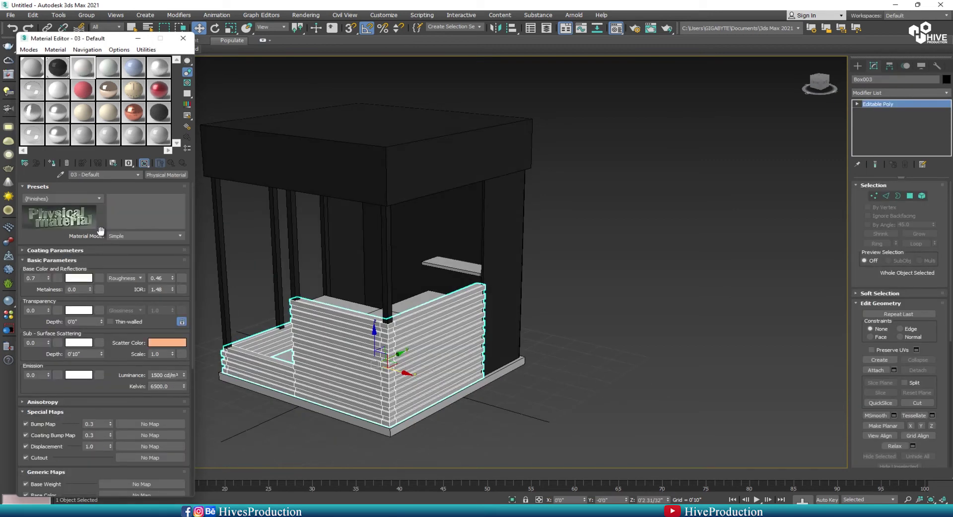
click(25, 164)
double_click(297, 336)
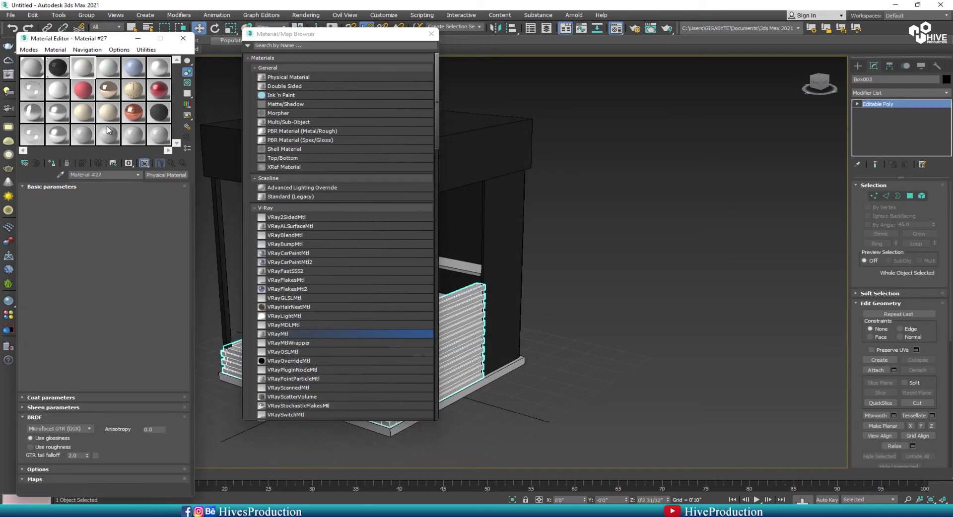
Load the brown wood JPG starting with a626d383 from the Desktop as a bitmap in the third material's diffuse map.
click(96, 197)
scroll(280, 355, down, 15)
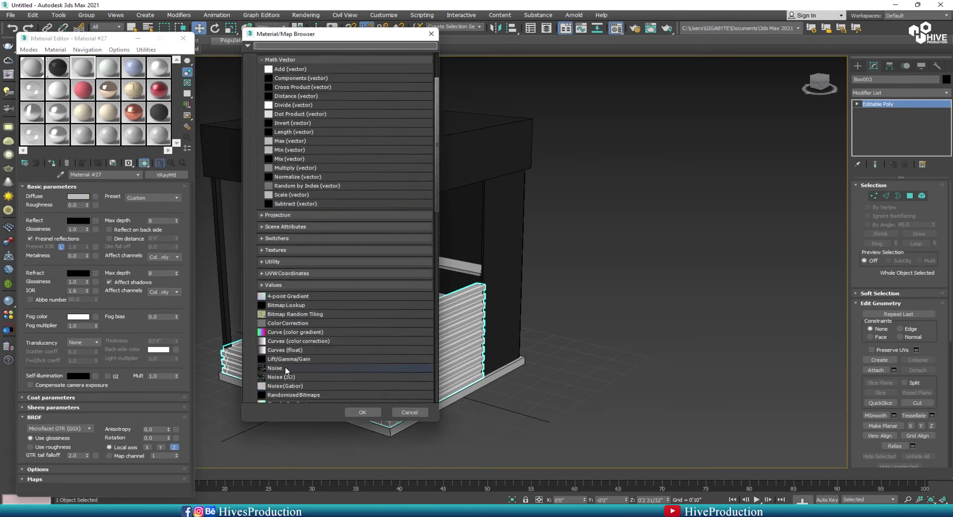
double_click(279, 349)
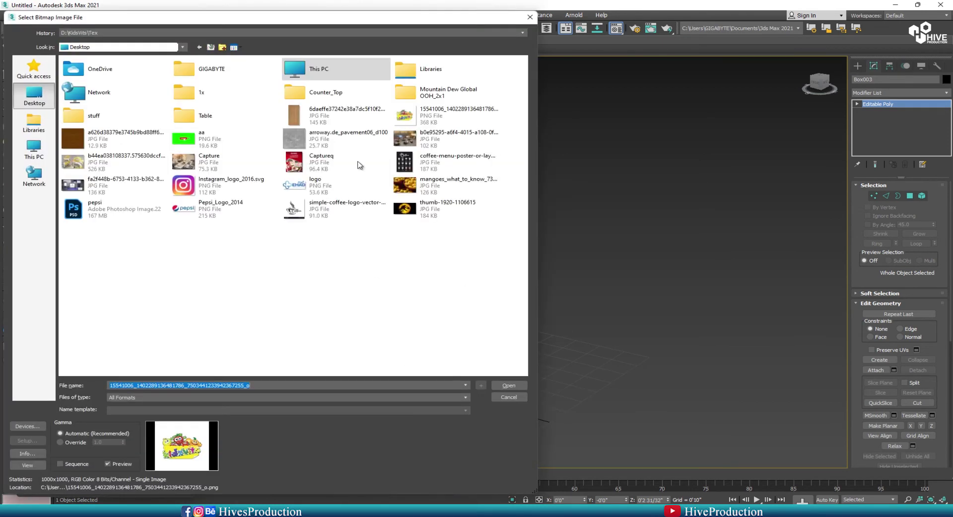
double_click(115, 136)
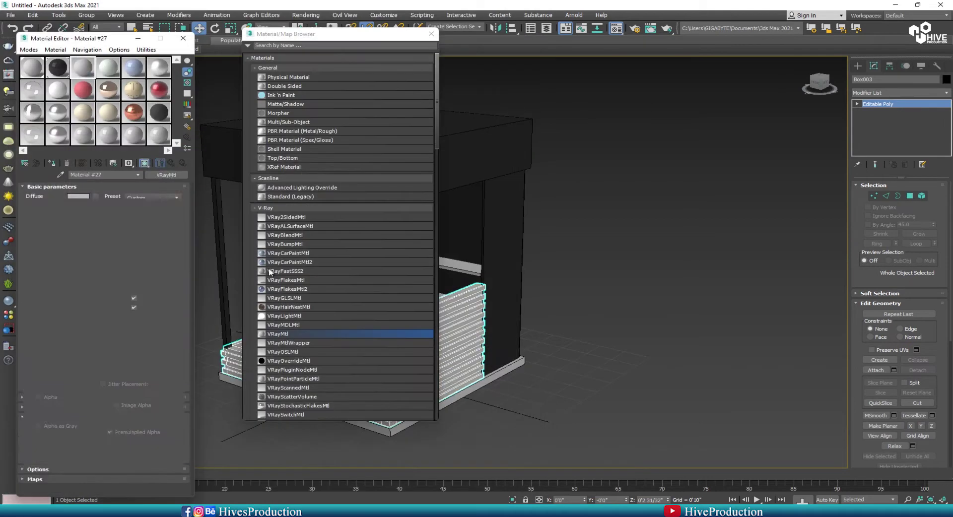
Close the material browser and add a UVW Map modifier with Box mapping to the wood-textured siding wall.
click(430, 34)
click(672, 240)
key(F4)
middle_drag(468, 352, 555, 292)
scroll(554, 292, up, 4)
click(482, 292)
click(482, 292)
click(888, 93)
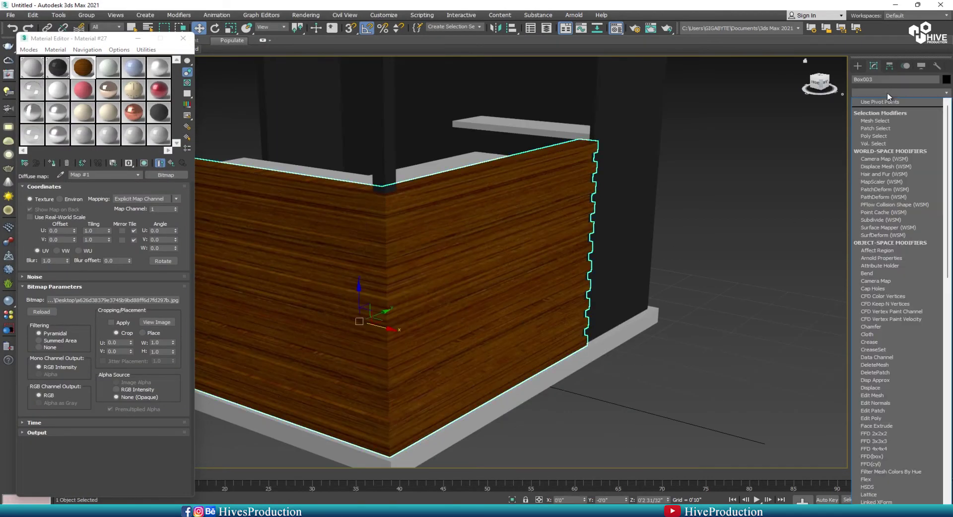
key(u)
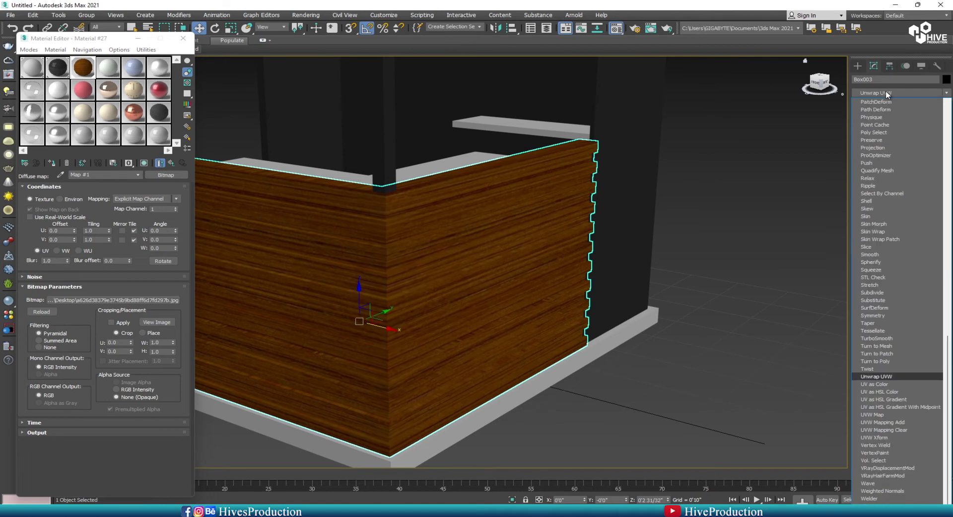
click(867, 415)
click(880, 236)
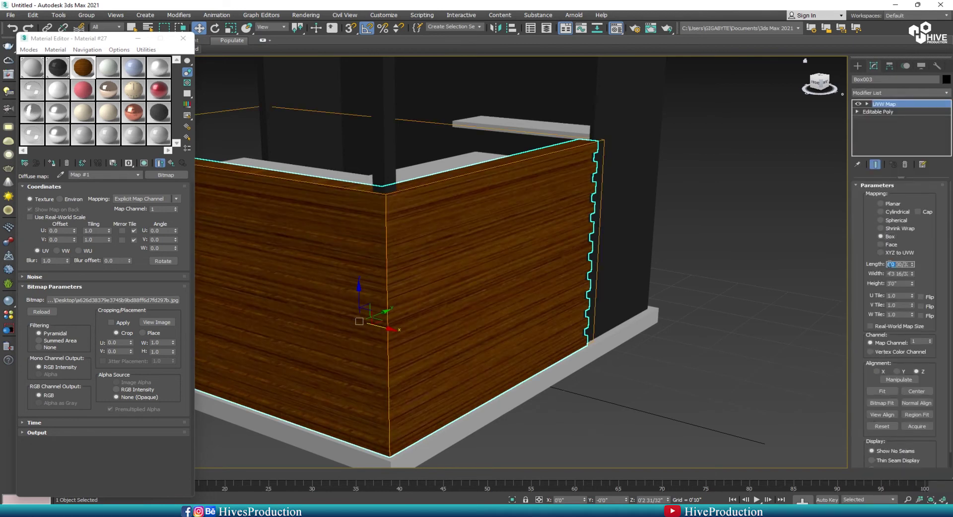
Set the siding's box mapping to 2' length, 2' width and 2' height.
text(2)
key(Tab)
text(2)
key(Tab)
text(2')
key(Return)
alt+middle_drag(464, 311, 755, 237)
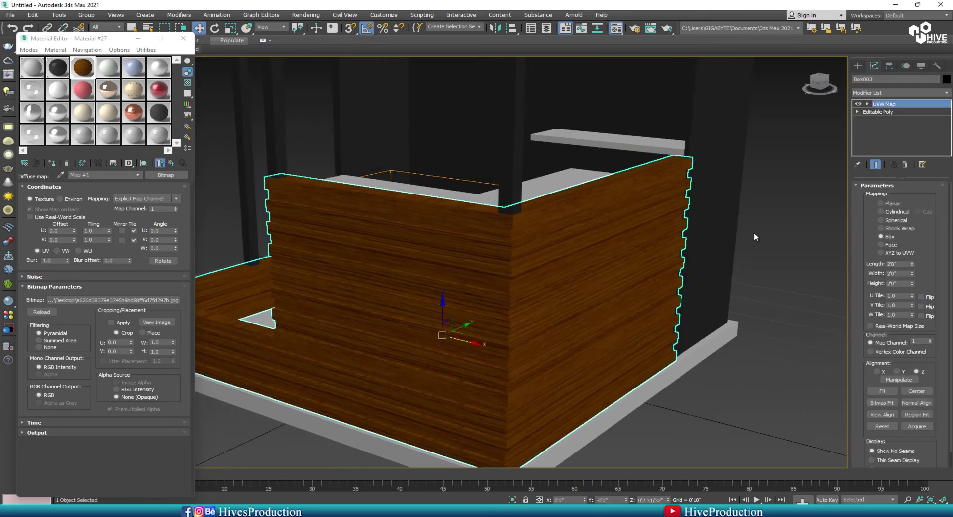
Invert the siding's polygon selection and assign the dark material to the recessed faces between the wood strips.
click(886, 142)
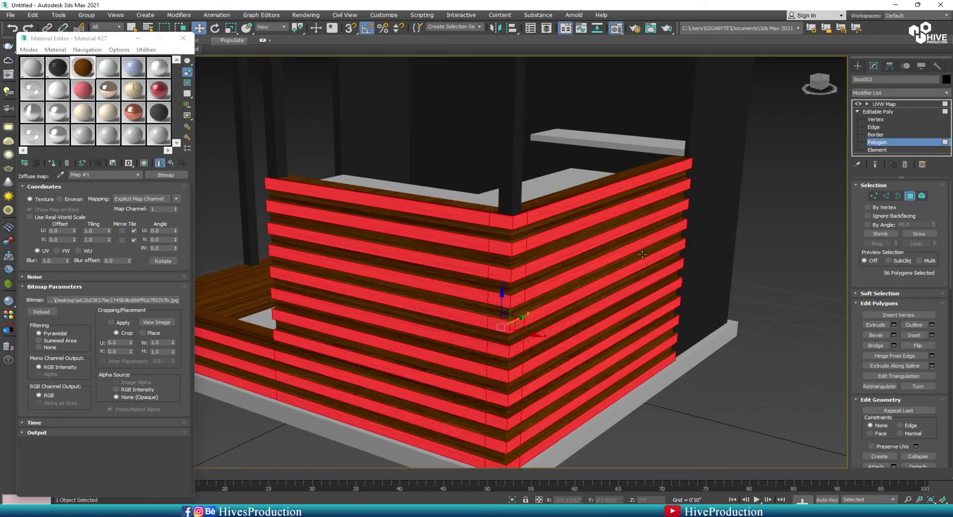
key(ctrl+a)
click(57, 67)
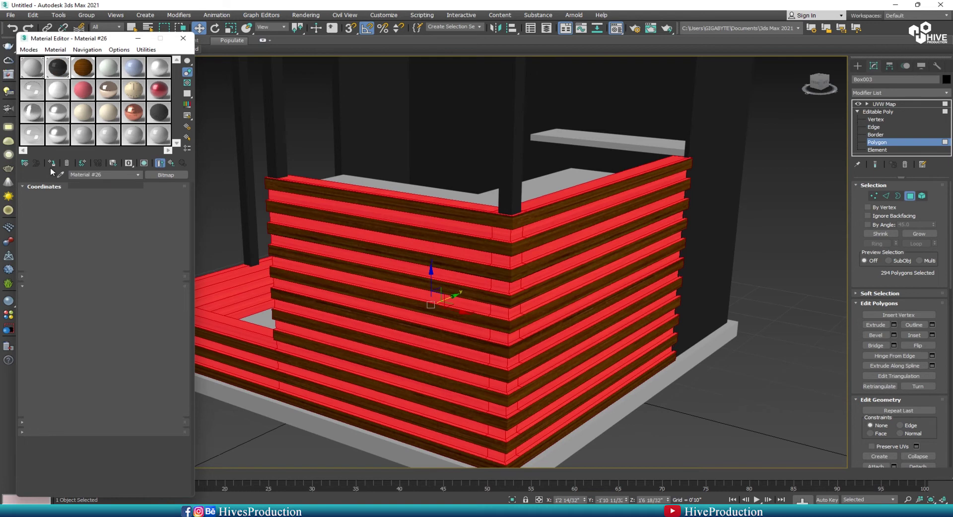
click(890, 112)
click(890, 105)
click(772, 288)
scroll(616, 330, down, 3)
alt+middle_drag(590, 327, 571, 268)
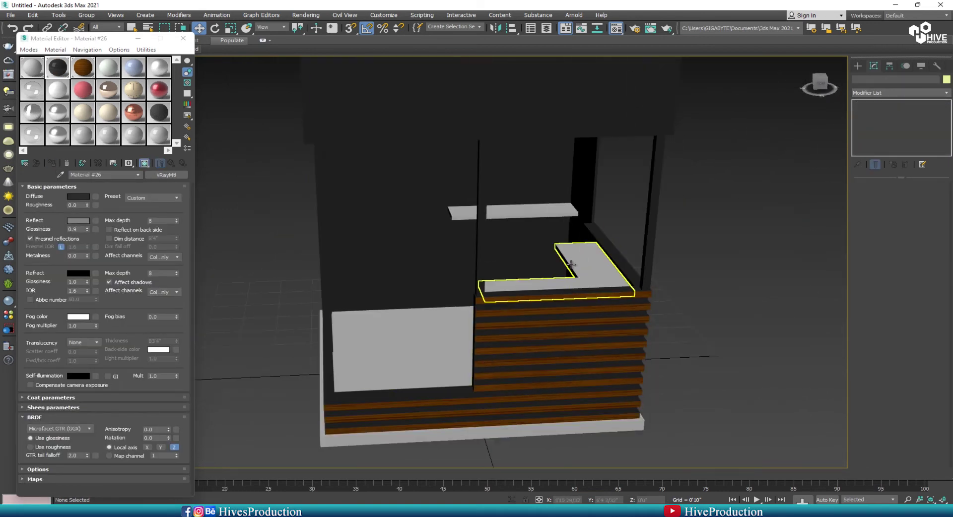
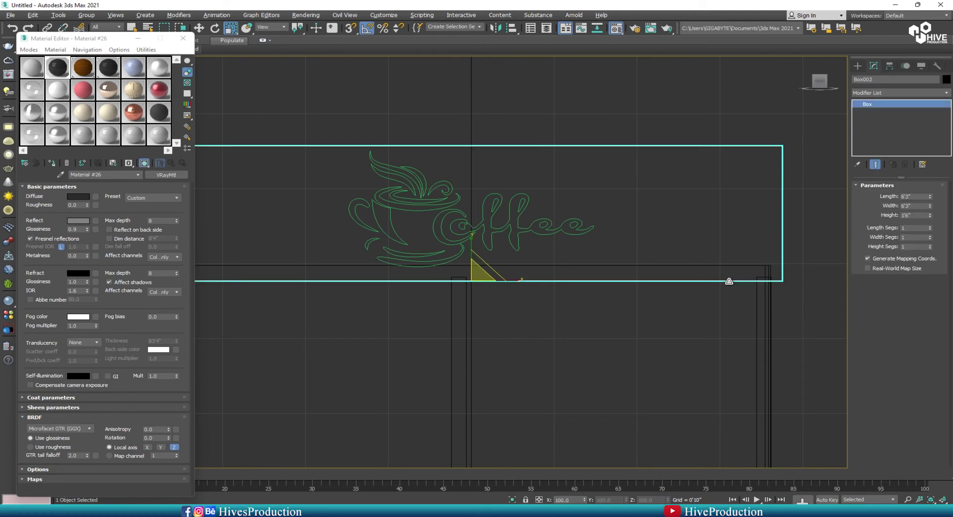
Enlarge the Coffee logo outline slightly on the front of the overhanging top.
click(517, 222)
drag(474, 206, 471, 195)
click(537, 215)
click(538, 227)
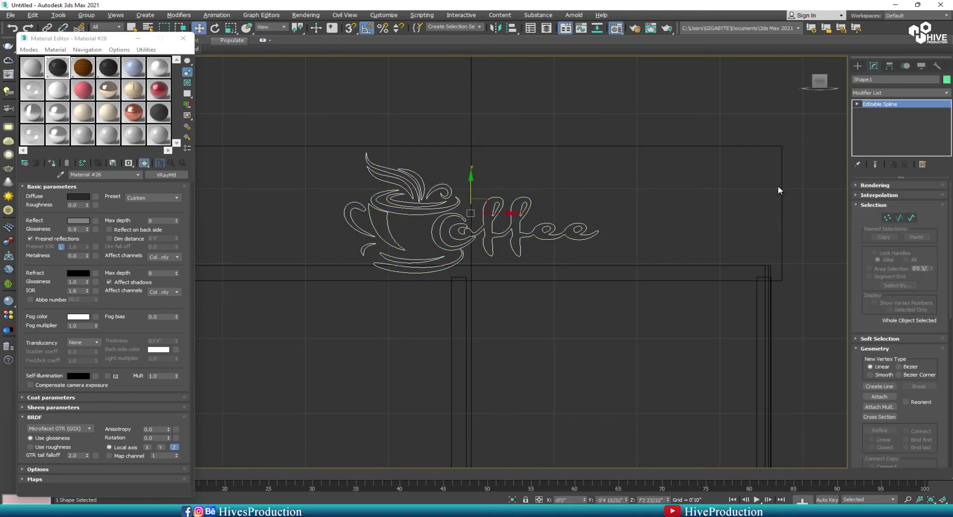
Extrude the Coffee logo outline by -0'0 16/32" and scale it to about 74% along Y.
click(888, 93)
text(esh)
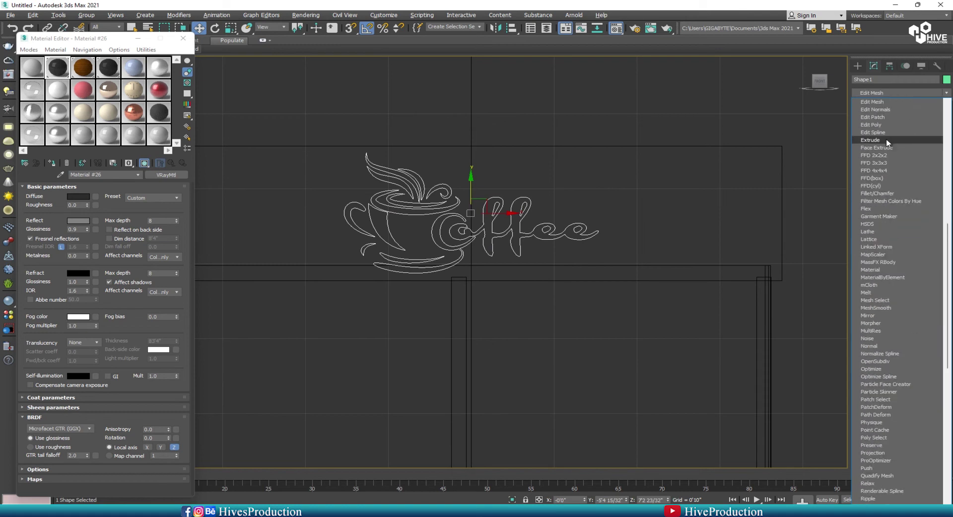
click(888, 143)
key(alt+w)
middle_click(744, 308)
key(alt+w)
key(z)
scroll(556, 298, down, 6)
alt+middle_drag(556, 297, 583, 334)
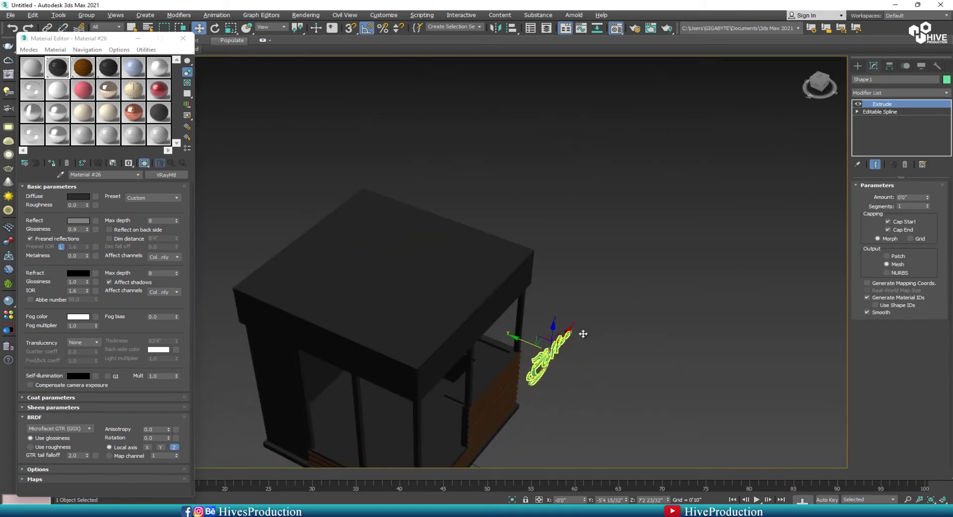
drag(553, 357, 582, 365)
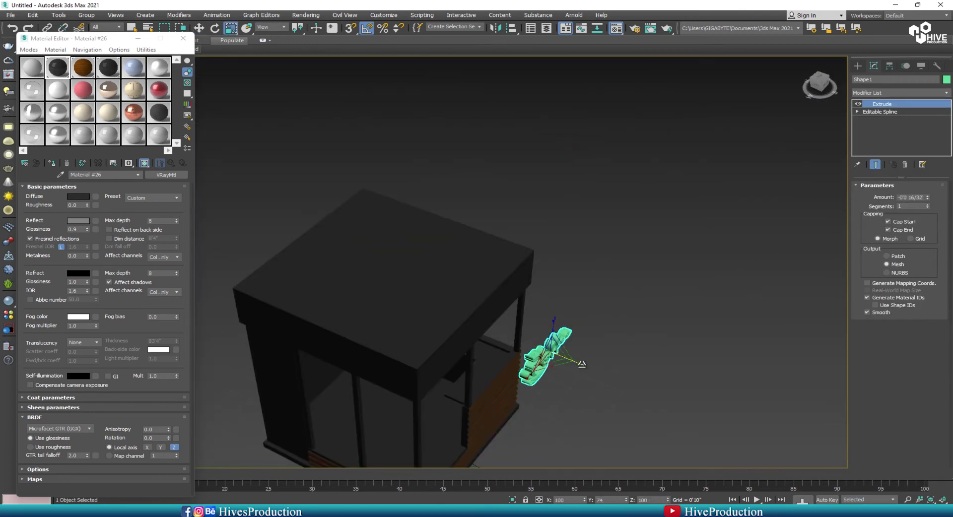
Move the extruded logo back until it sits on the front face of the overhanging top.
drag(496, 334, 449, 318)
scroll(489, 340, up, 6)
middle_drag(412, 293, 379, 267)
drag(369, 237, 334, 226)
click(558, 325)
scroll(556, 355, down, 6)
alt+middle_drag(555, 359, 497, 341)
click(422, 349)
alt+middle_drag(420, 350, 428, 328)
scroll(428, 328, up, 3)
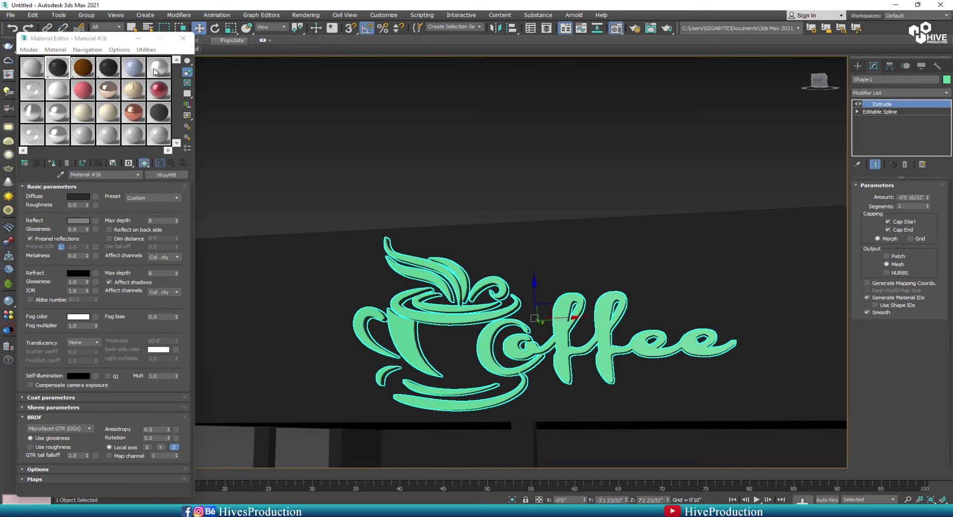
Replace the fifth material slot with a VRayMtl and assign it to the Coffee logo.
click(133, 68)
click(165, 175)
double_click(276, 335)
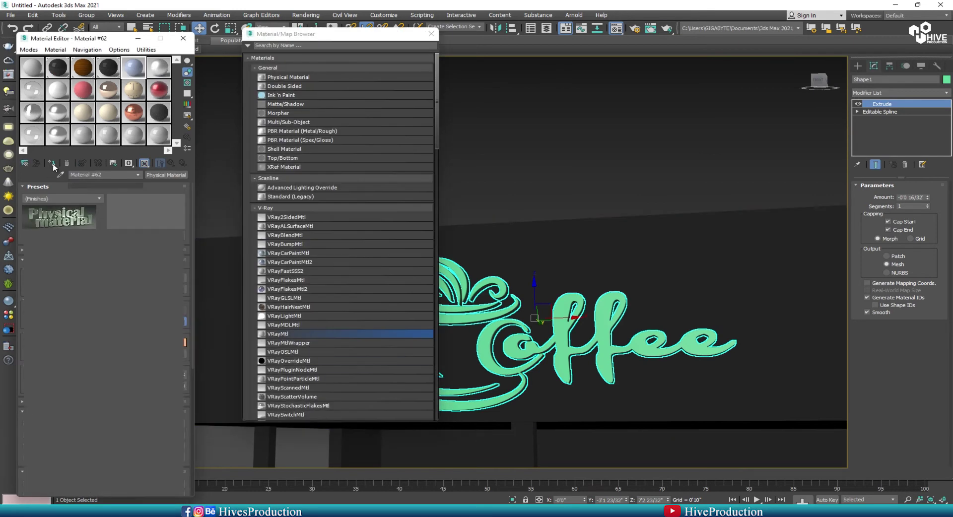
click(51, 163)
Give the logo material a white diffuse color and a gray reflection, and close the material browser.
click(79, 197)
drag(292, 95, 293, 126)
click(368, 139)
click(83, 220)
drag(293, 59, 293, 93)
click(367, 138)
click(636, 189)
click(432, 34)
scroll(531, 258, down, 5)
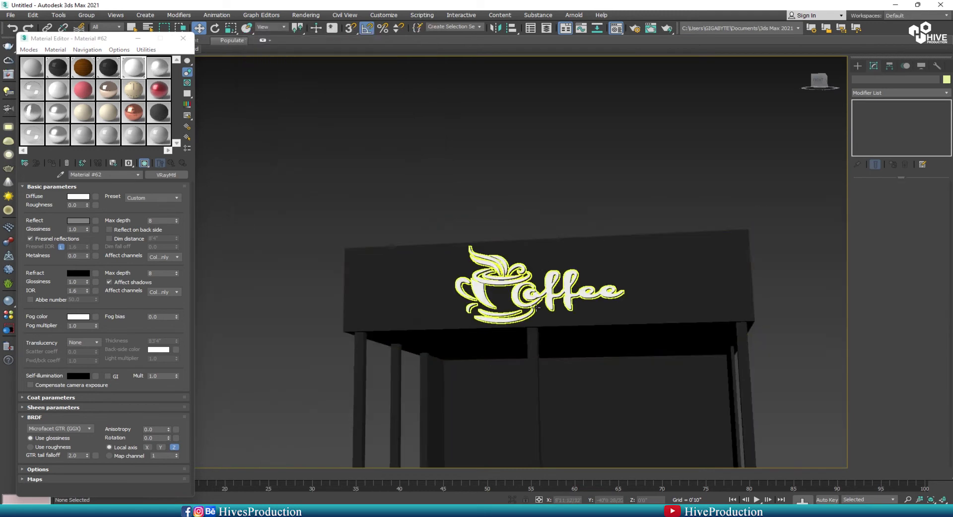
Create one independent copy of the Coffee logo rotated 90 degrees.
alt+middle_drag(521, 270, 551, 298)
click(441, 278)
key(e)
mouse_move(419, 283)
shift+mouse_down()
mouse_move(480, 270)
mouse_move(584, 335)
shift+mouse_up()
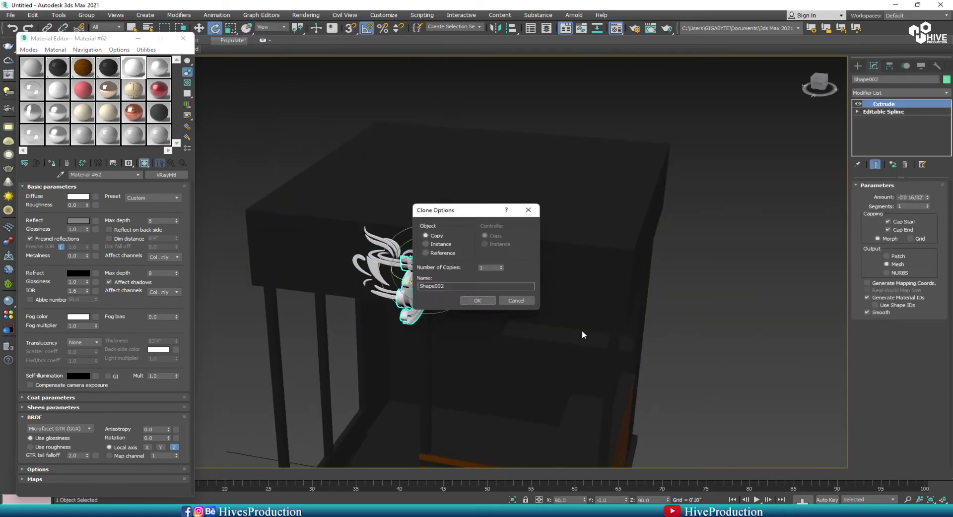
click(478, 301)
Move the rotated logo copy onto the adjacent side face of the overhanging top.
key(alt+w)
key(alt+w)
key(w)
mouse_move(547, 383)
mouse_down()
mouse_move(552, 344)
mouse_move(621, 313)
mouse_up()
key(alt+w)
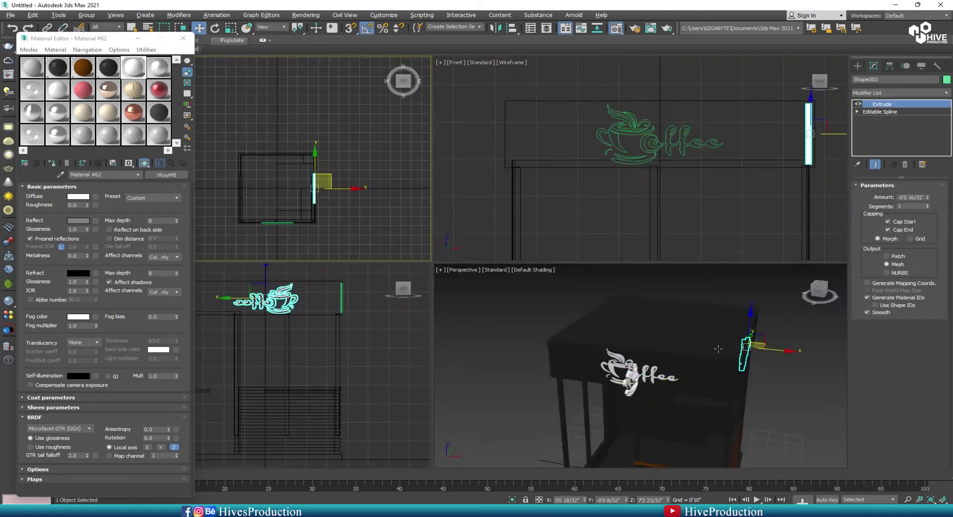
key(alt+w)
alt+middle_drag(715, 268, 663, 243)
alt+middle_drag(714, 303, 659, 292)
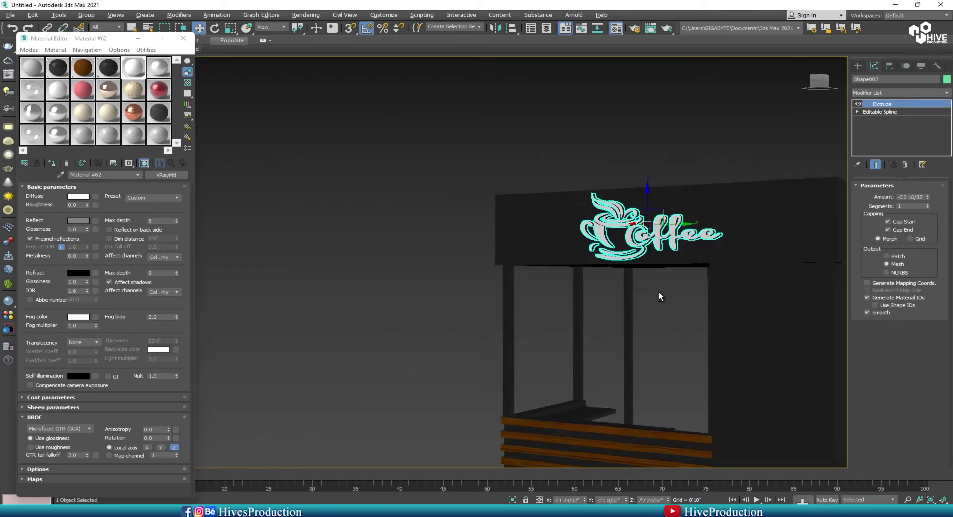
Copy the side logo once more for the opposite side of the overhanging top.
key(alt+w)
middle_click(441, 224)
key(alt+w)
key(alt+w)
middle_click(412, 223)
key(alt+w)
scroll(451, 269, up, 5)
middle_drag(702, 325, 199, 237)
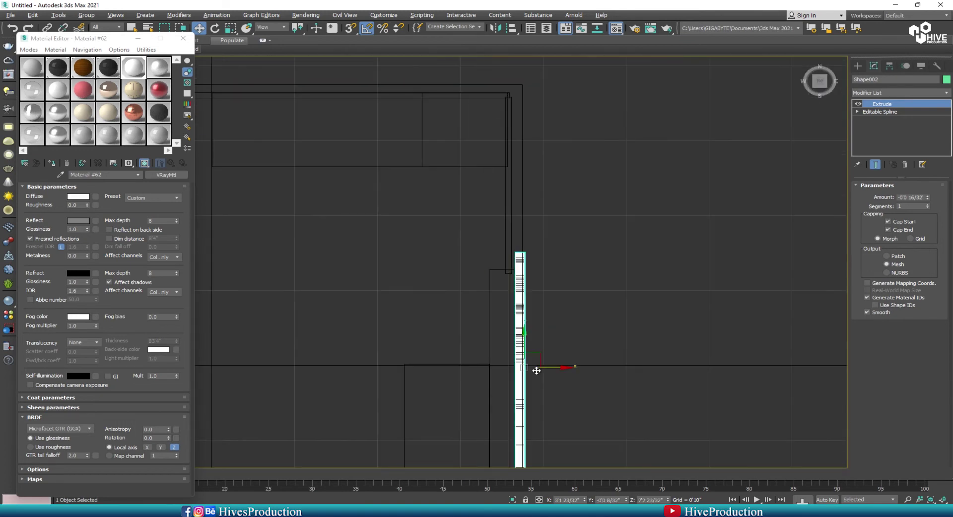
middle_drag(537, 371, 620, 240)
scroll(604, 234, down, 5)
middle_drag(520, 281, 572, 285)
shift+drag(680, 240, 526, 242)
click(477, 300)
Move the new logo copy against the opposite side face of the top and deselect it.
scroll(506, 226, up, 9)
key(w)
drag(502, 311, 483, 309)
key(alt+w)
middle_click(641, 365)
key(alt+w)
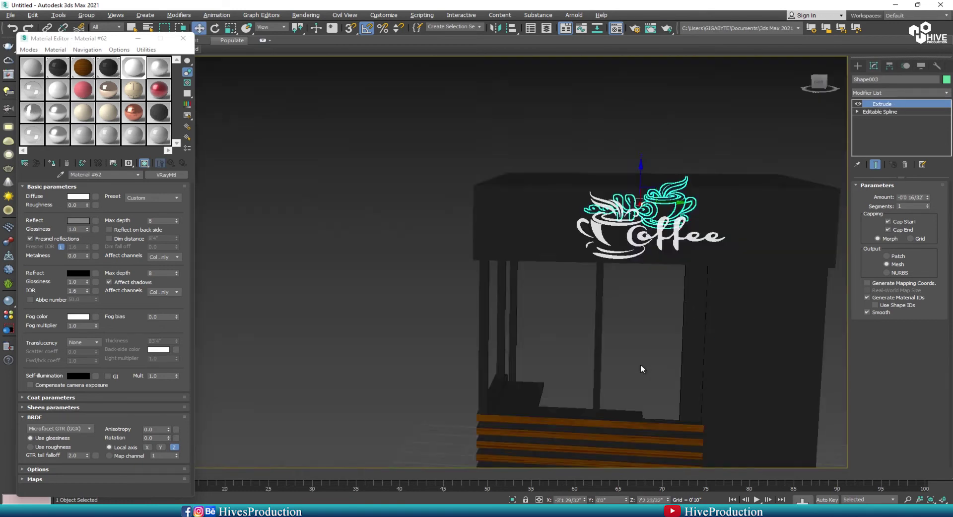
key(z)
alt+middle_drag(641, 364, 561, 385)
scroll(532, 348, down, 6)
alt+middle_drag(695, 352, 541, 370)
scroll(502, 363, up, 5)
drag(485, 265, 480, 263)
click(688, 365)
Convert the overhanging top box to an Editable Poly.
scroll(688, 365, down, 8)
alt+middle_drag(688, 365, 659, 259)
click(544, 224)
alt+middle_drag(544, 283, 538, 251)
right_click(527, 213)
mouse_move(586, 306)
click(682, 313)
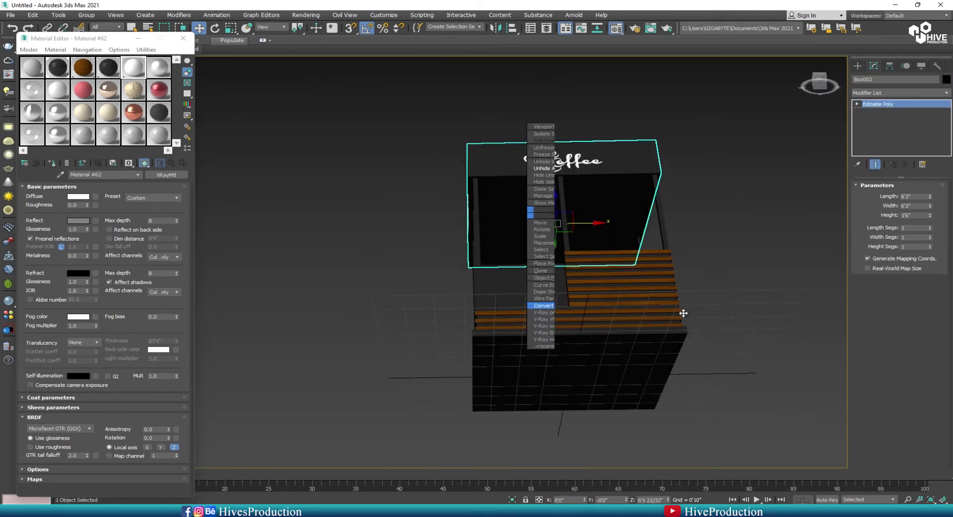
Inset the bottom polygon of the overhanging top by 1".
click(910, 195)
click(931, 335)
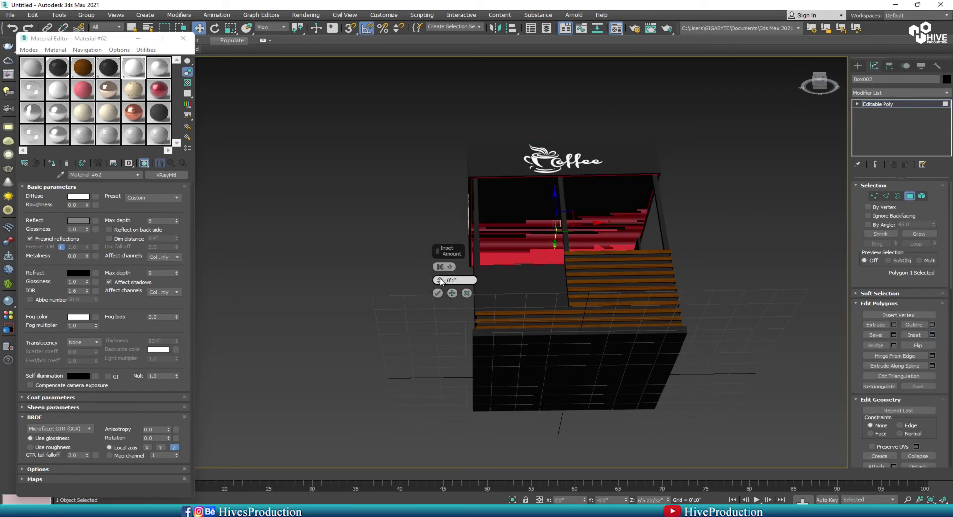
click(438, 293)
Extrude the inset bottom face upward to nearly the roof surface, hollowing out the overhanging top.
alt+middle_drag(529, 281, 559, 307)
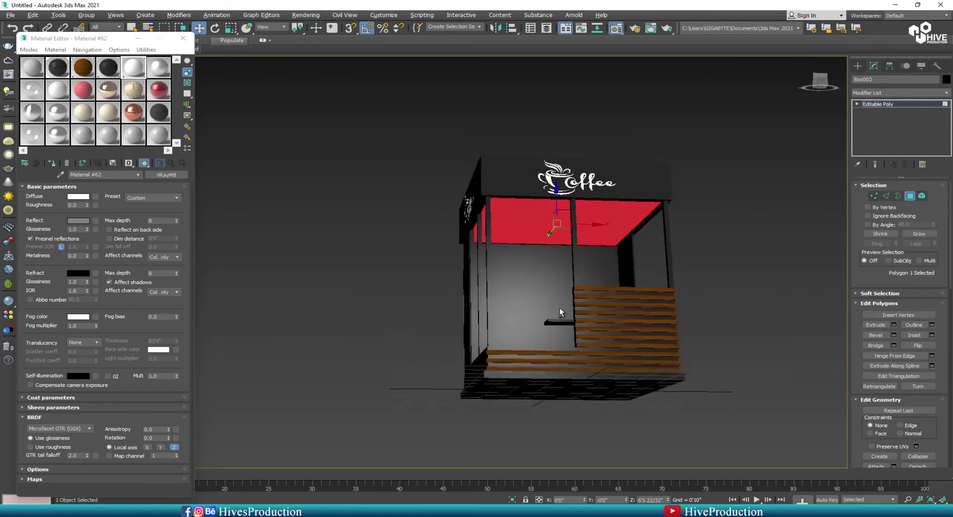
key(alt+w)
key(alt+w)
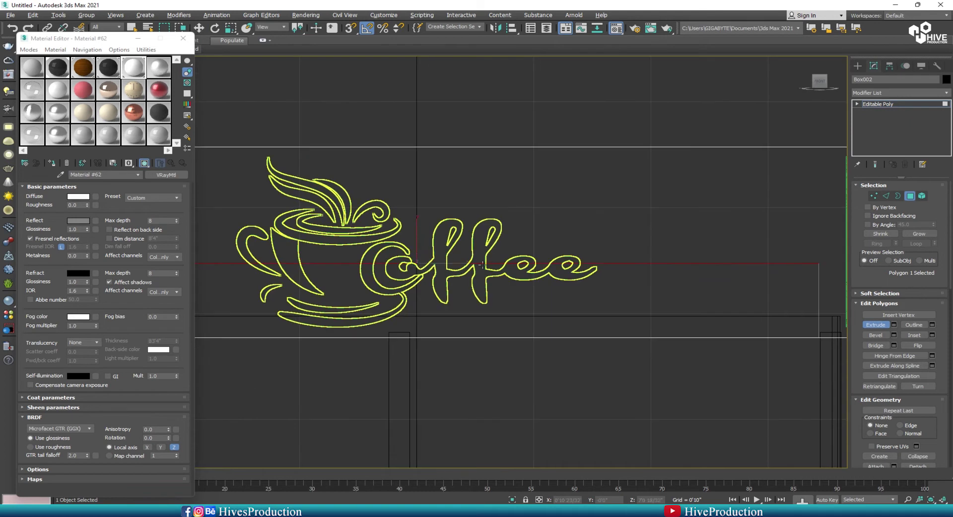
drag(418, 236, 413, 194)
right_click(413, 196)
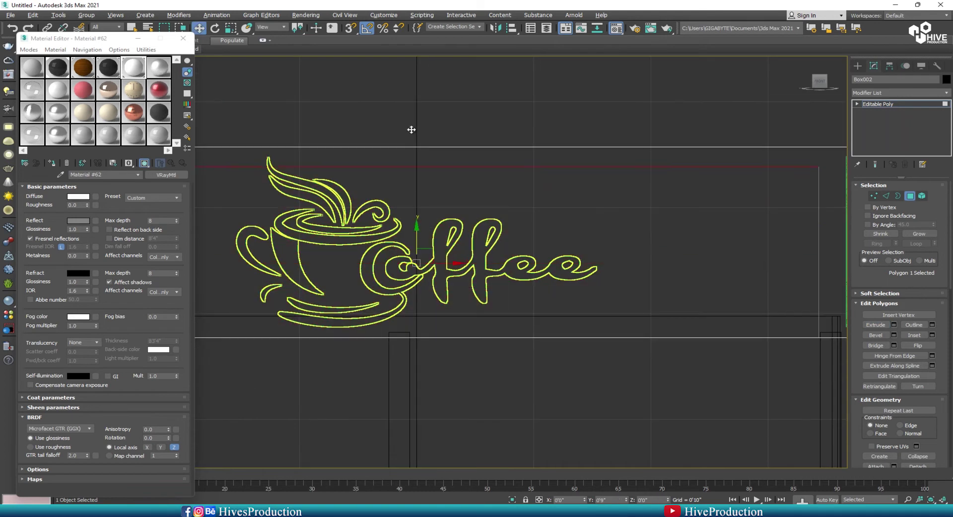
click(910, 196)
click(668, 87)
scroll(579, 317, down, 6)
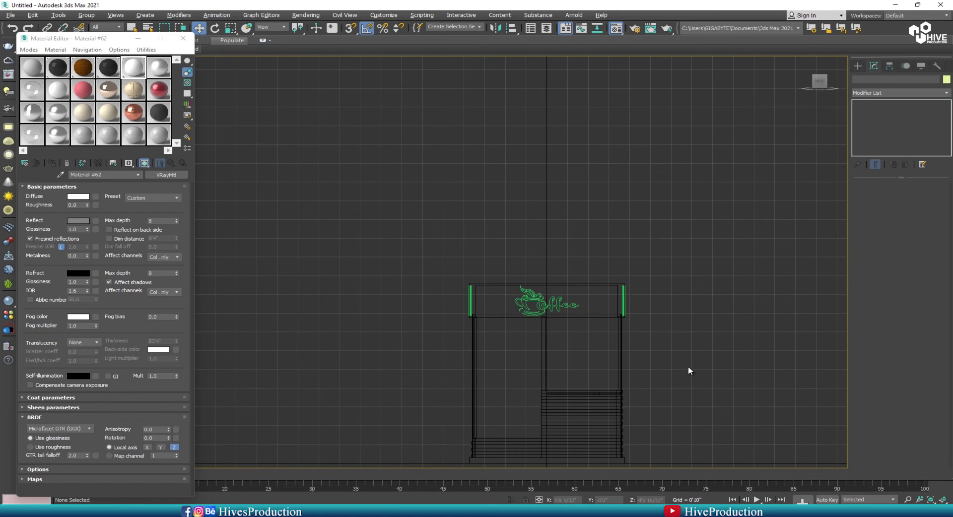
Start merging a file, browse to the Coffee_Stall folder and preview the coffee cup scene.
mouse_move(629, 389)
middle_down()
mouse_move(591, 288)
mouse_move(503, 350)
mouse_move(583, 297)
middle_up()
key(alt+w)
key(alt+w)
middle_drag(575, 233, 558, 274)
alt+middle_drag(655, 253, 606, 249)
alt+middle_drag(472, 297, 480, 307)
click(10, 15)
mouse_move(45, 134)
click(187, 147)
click(110, 32)
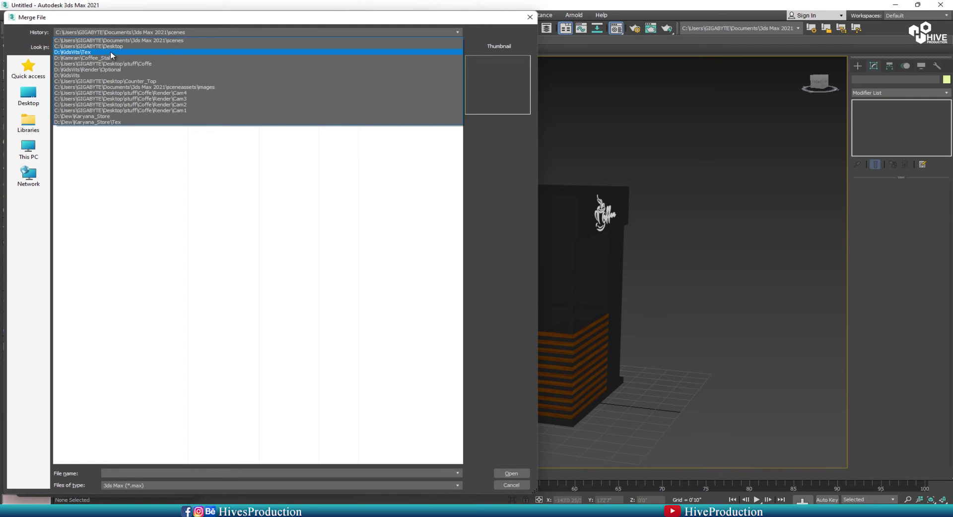
click(106, 58)
click(82, 88)
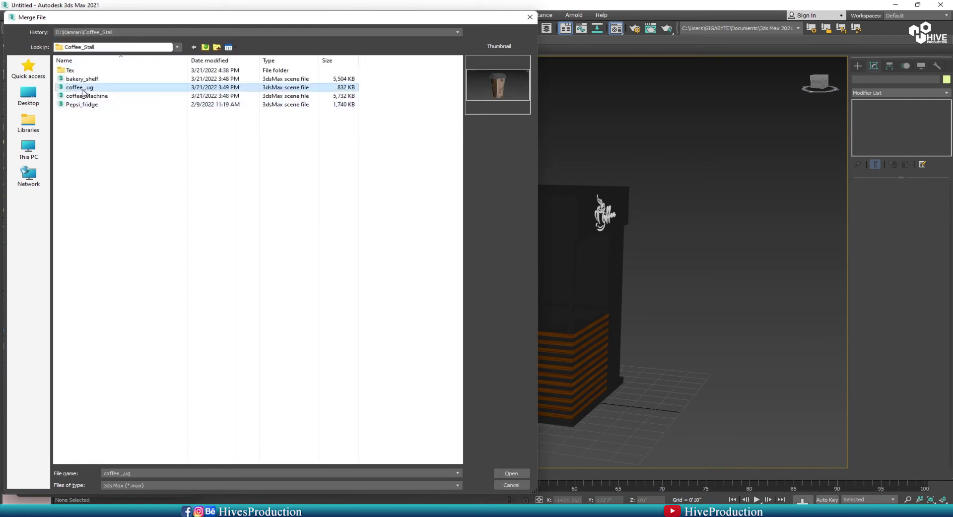
Merge the fridge group from the Pepsi_fridge scene and resolve the duplicate material name.
click(88, 105)
double_click(87, 105)
click(397, 182)
click(516, 359)
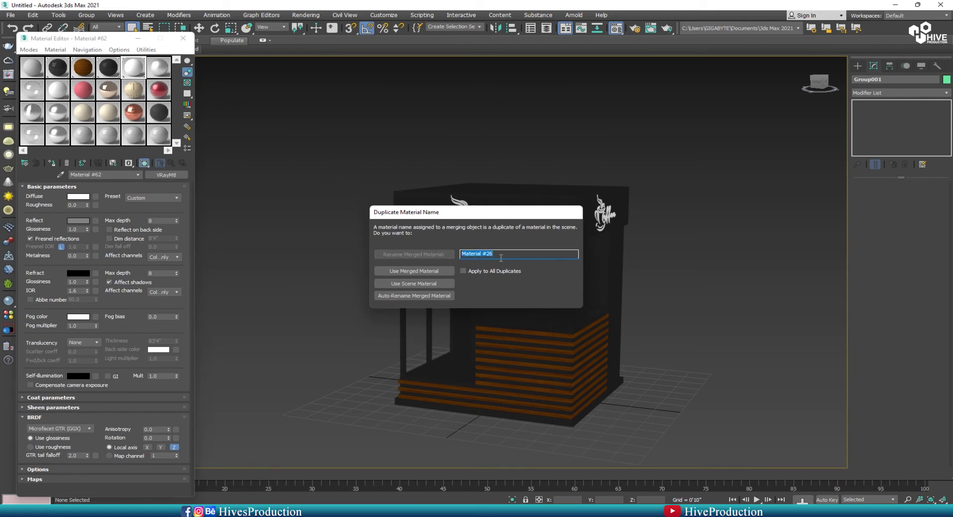
click(435, 254)
Resize the fridge and move it in the front view into the bay beside the tall siding.
alt+middle_drag(438, 329, 409, 328)
key(alt+w)
right_click(670, 142)
key(alt+w)
scroll(670, 143, down, 3)
scroll(579, 302, up, 3)
key(r)
drag(597, 231, 598, 239)
middle_drag(597, 239, 605, 302)
key(w)
drag(608, 290, 571, 210)
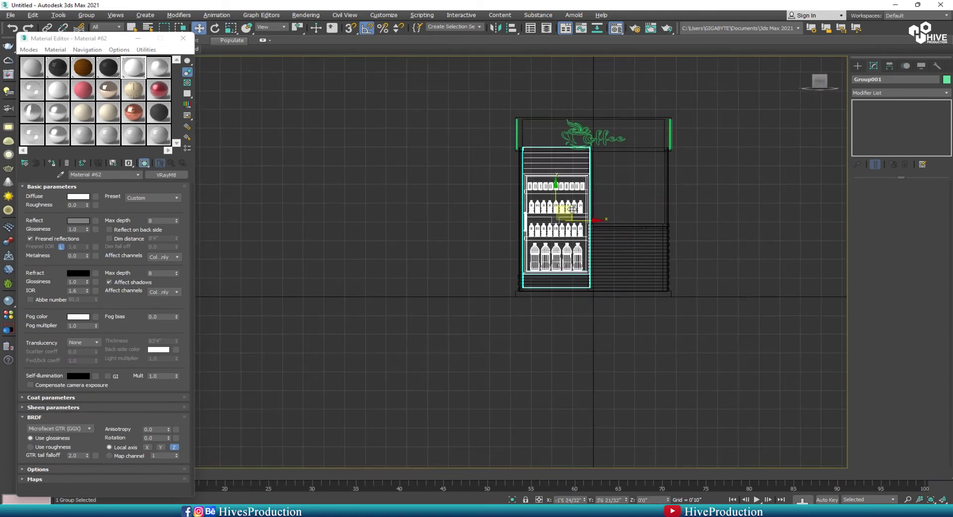
Lower the fridge in the front view so that it stands on the booth's base.
key(alt+w)
key(alt+w)
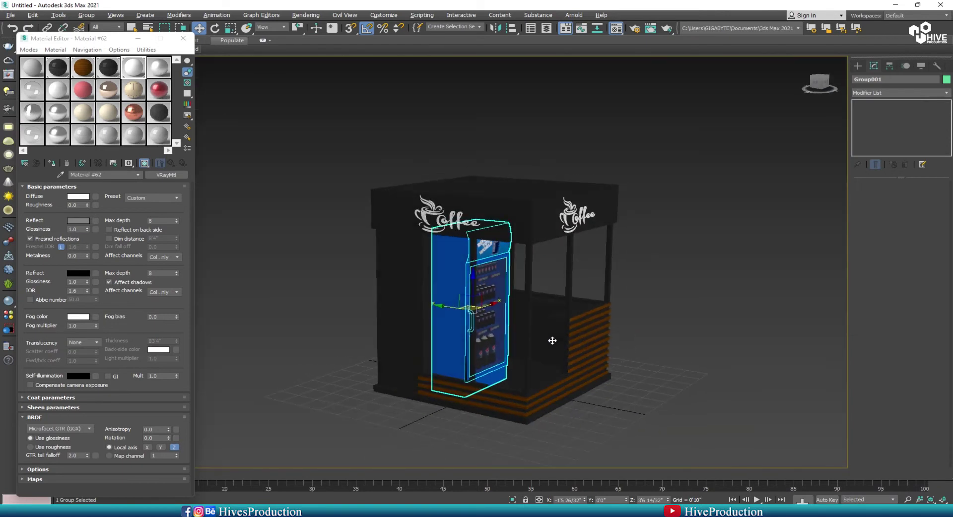
key(f)
key(z)
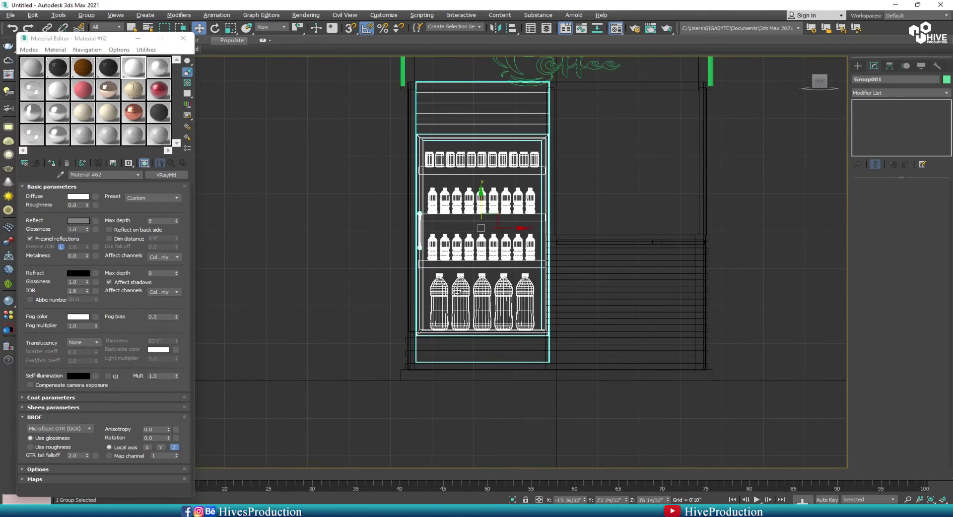
drag(486, 223, 481, 228)
key(w)
key(alt+w)
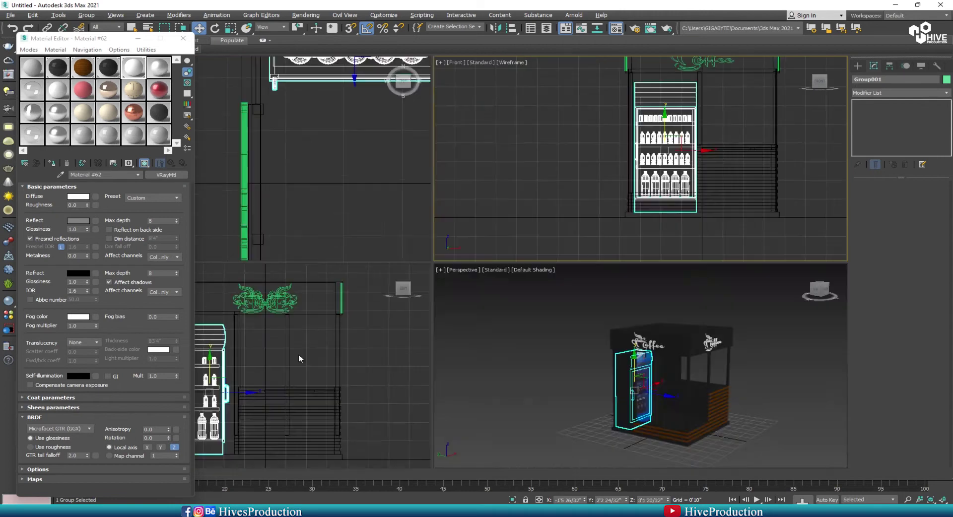
Move the fridge in the left view so that it stands inside the booth against the rear.
middle_click(300, 357)
key(alt+w)
middle_drag(428, 330, 501, 321)
drag(534, 284, 537, 284)
click(446, 307)
key(alt+w)
middle_click(630, 343)
key(alt+w)
alt+middle_drag(629, 343, 588, 347)
middle_drag(315, 342, 428, 350)
mouse_move(427, 350)
alt+middle_down()
mouse_move(449, 354)
mouse_move(430, 350)
alt+middle_up()
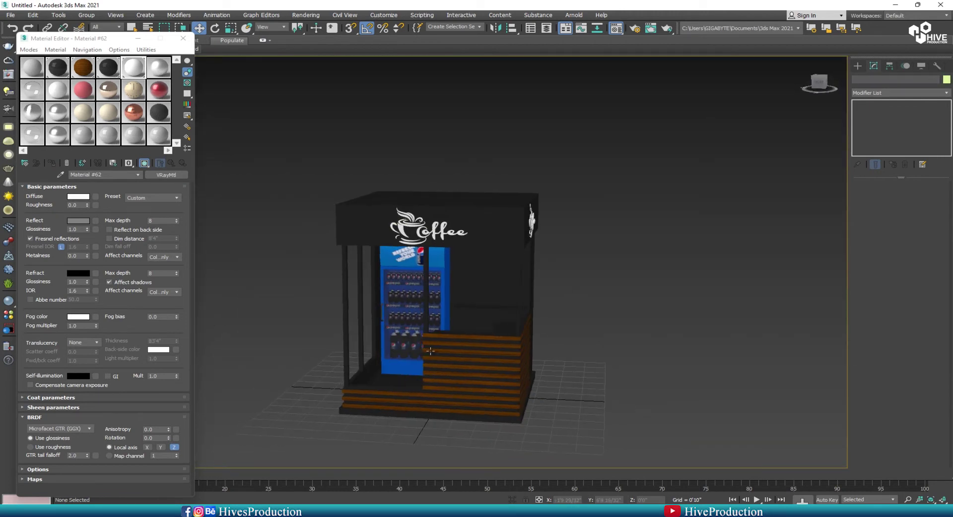
Merge the coffee machine from the coffee_Machine scene and dismiss the Scene Converter.
click(12, 16)
mouse_move(45, 138)
click(155, 146)
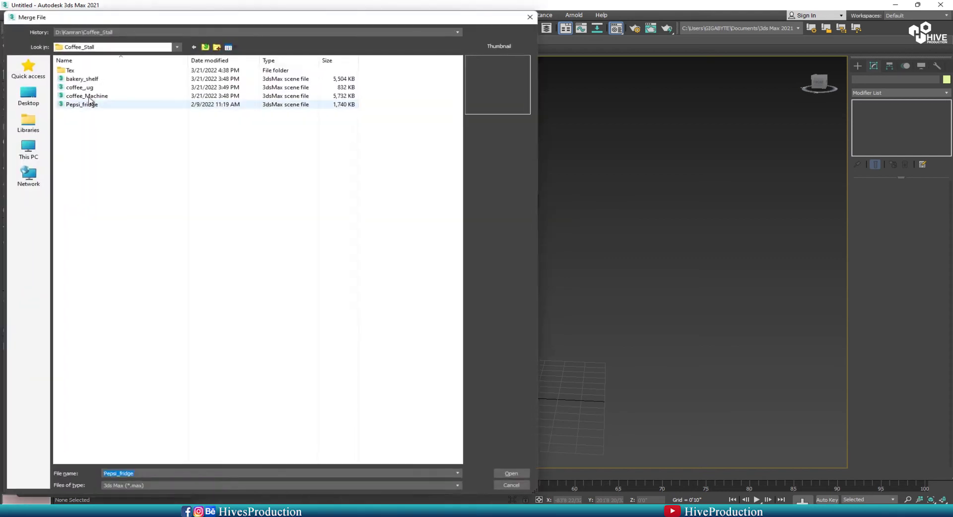
double_click(91, 95)
click(514, 359)
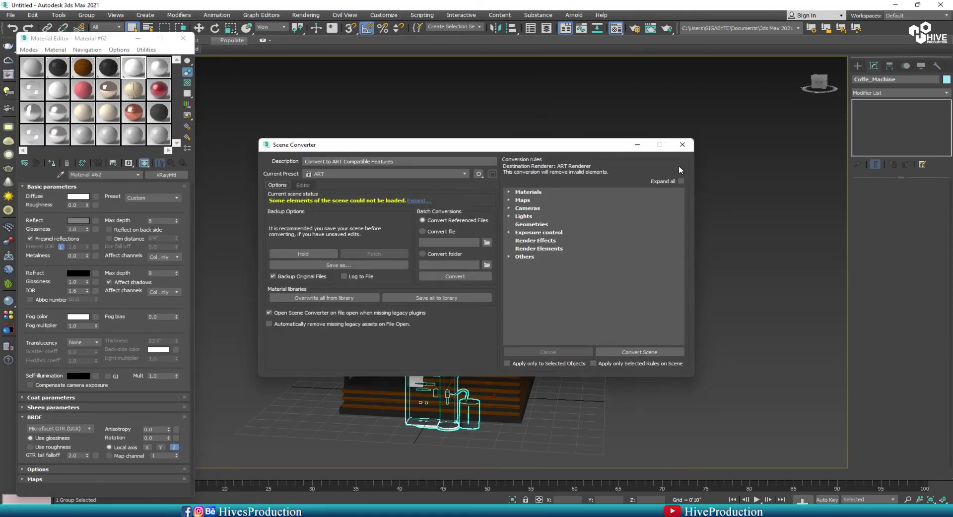
click(683, 145)
Raise the coffee machine and move it in the top view to the back counter beside the fridge.
alt+middle_drag(431, 322, 457, 334)
key(w)
drag(447, 361, 445, 300)
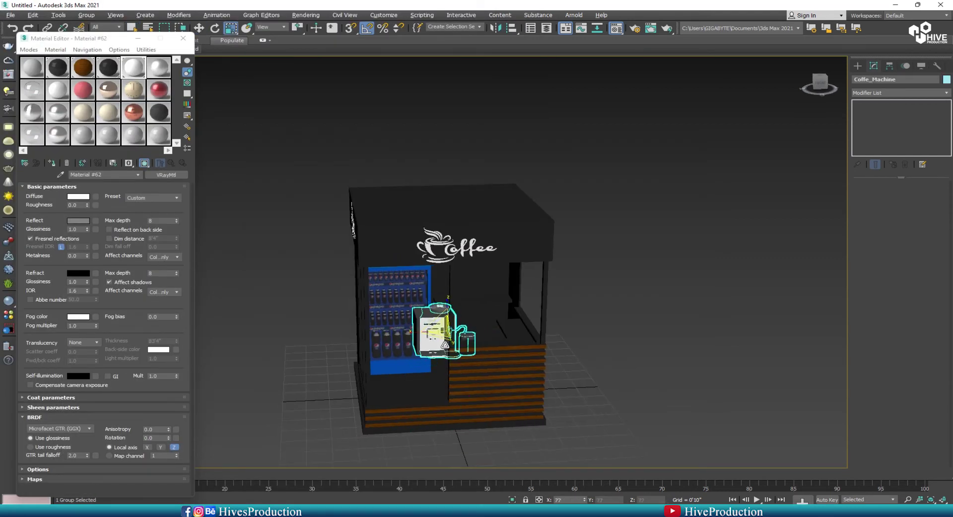
key(t)
scroll(410, 197, down, 6)
middle_drag(410, 198, 220, 226)
key(w)
drag(398, 260, 460, 170)
scroll(451, 172, up, 2)
key(w)
Edit the back counter's vertices in the top view to deepen it, and shift the coffee machine back onto it.
click(375, 159)
key(1)
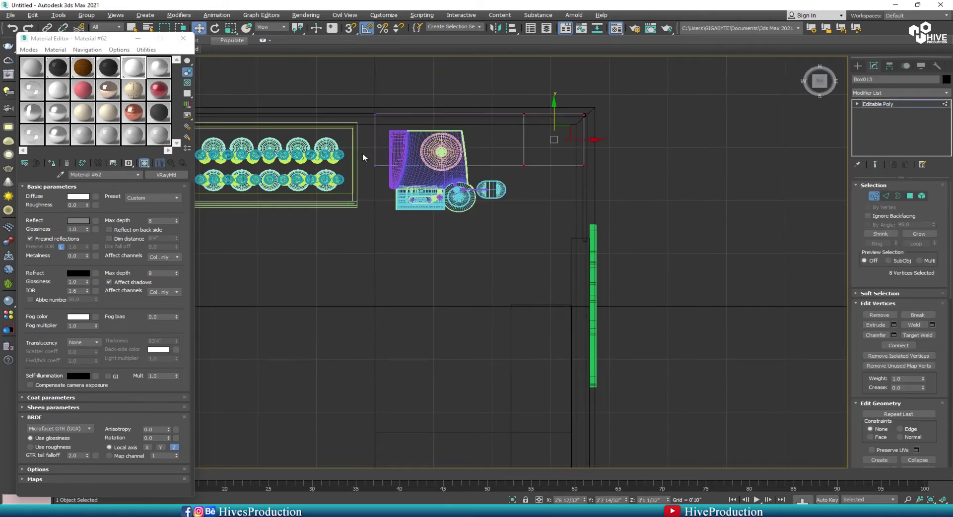
click(874, 196)
click(449, 171)
drag(453, 153, 452, 141)
Adjust the coffee machine's height so that its base rests on the back counter's surface.
key(alt+w)
middle_click(702, 339)
key(alt+w)
alt+middle_drag(595, 350, 531, 363)
scroll(462, 294, up, 6)
drag(473, 337, 473, 258)
key(alt+w)
scroll(743, 135, up, 6)
middle_click(259, 375)
scroll(258, 375, up, 6)
drag(273, 292, 273, 287)
click(461, 348)
key(alt+w)
alt+middle_drag(536, 380, 627, 385)
scroll(571, 383, down, 6)
Merge the pastry display from the bakery_shelf scene, keeping its duplicate group name, and dismiss the Scene Converter.
click(11, 15)
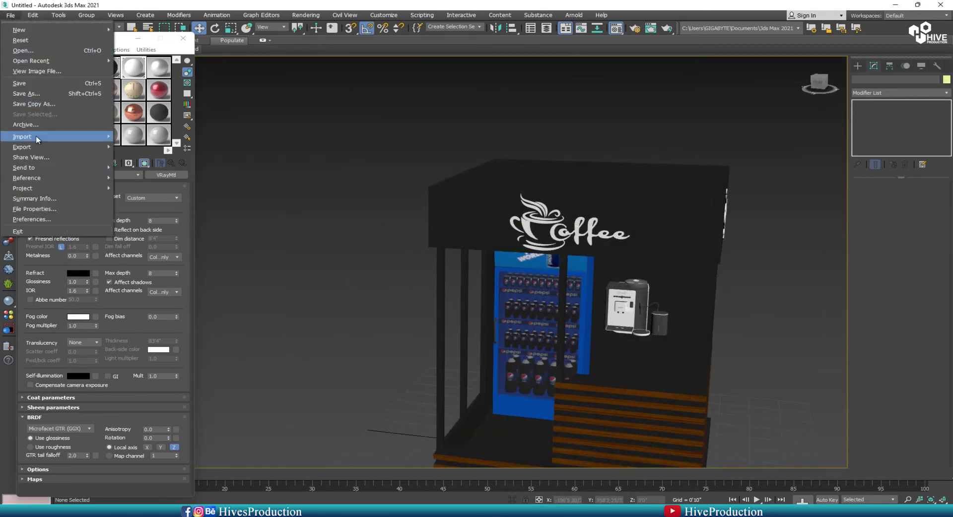
click(138, 147)
click(89, 88)
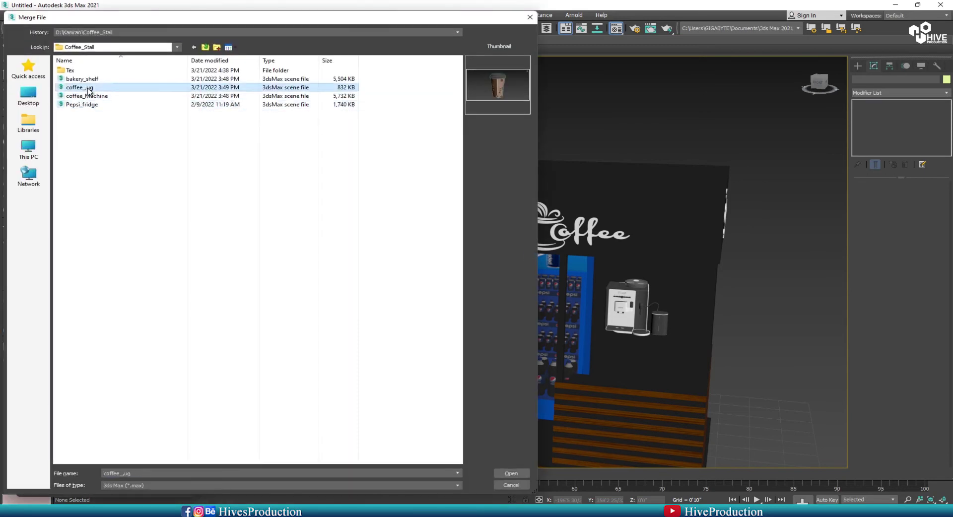
double_click(88, 79)
click(521, 363)
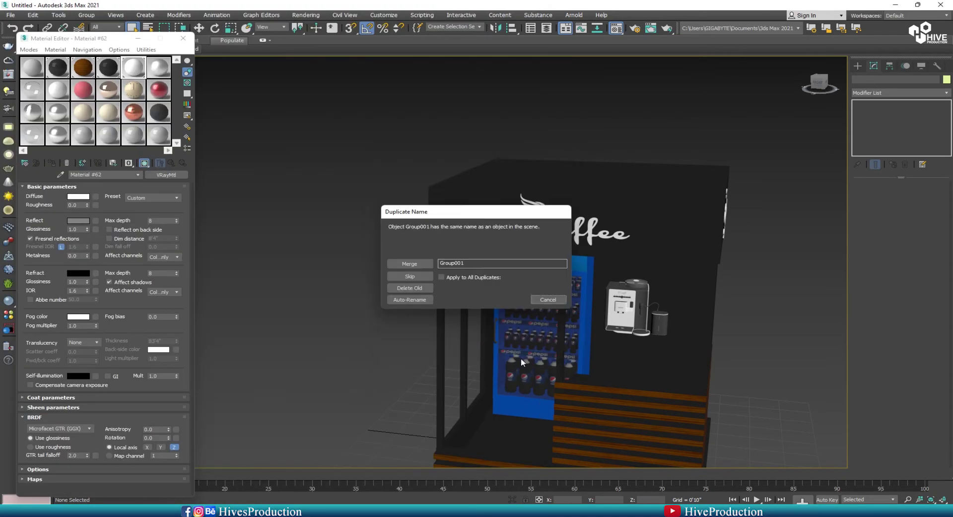
click(410, 265)
click(683, 145)
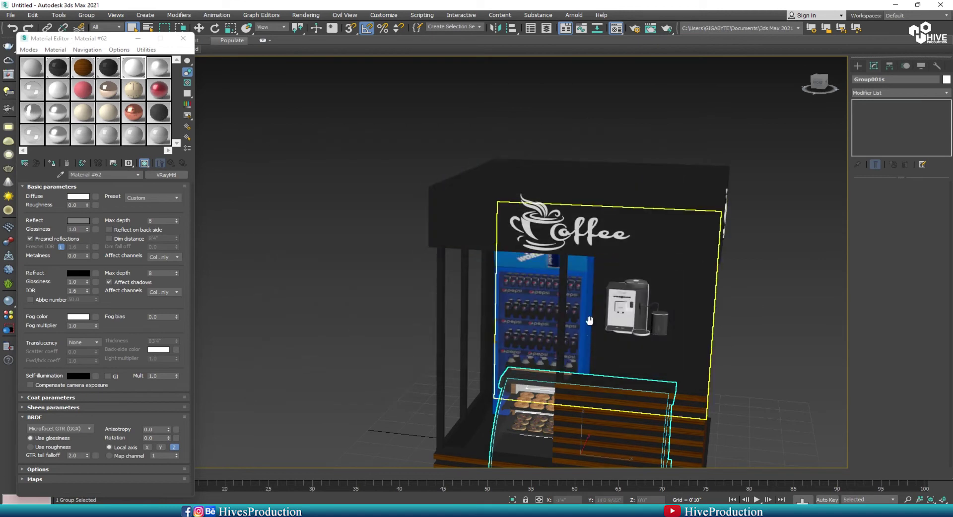
Scale the bakery display down in the front view to the width of the open bay beside the counter.
middle_drag(590, 319, 571, 223)
scroll(571, 224, down, 3)
alt+middle_drag(521, 270, 568, 284)
key(f)
scroll(578, 248, down, 6)
key(r)
drag(576, 311, 516, 253)
Align the bakery display with the open bay beside the slatted counter in the front view.
key(w)
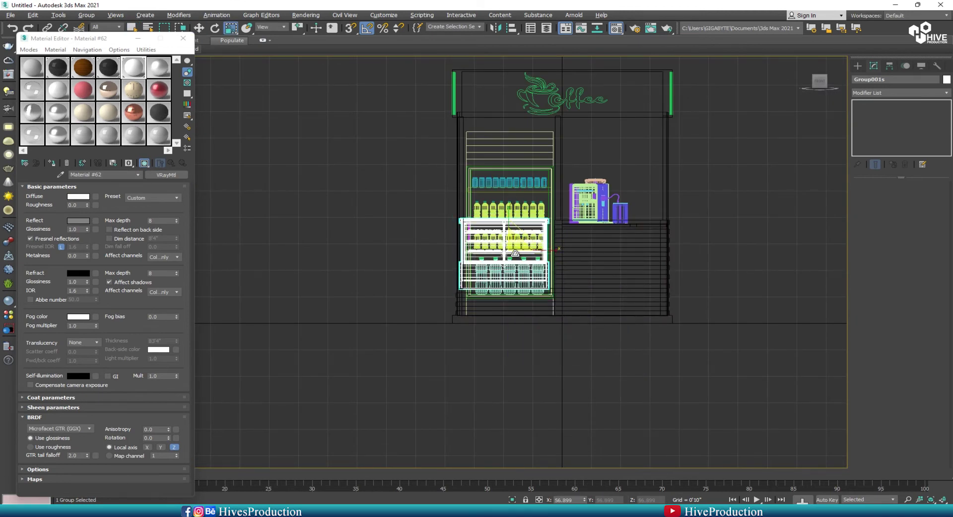
scroll(535, 274, up, 4)
middle_drag(541, 282, 437, 274)
key(w)
drag(376, 181, 390, 198)
key(p)
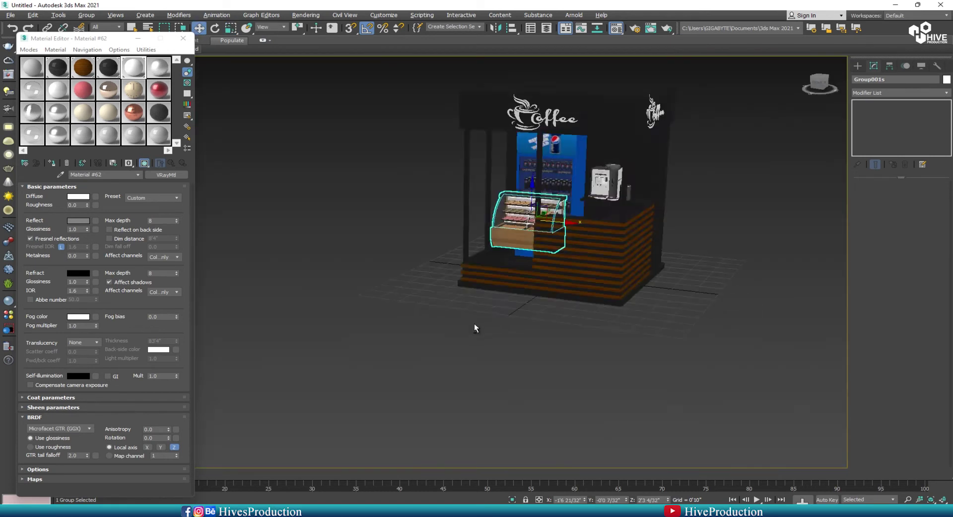
Bring the bakery display forward to the booth's front edge, ahead of the fridge.
alt+middle_drag(475, 325, 510, 258)
middle_drag(510, 258, 511, 280)
drag(542, 232, 496, 265)
alt+middle_drag(506, 288, 521, 266)
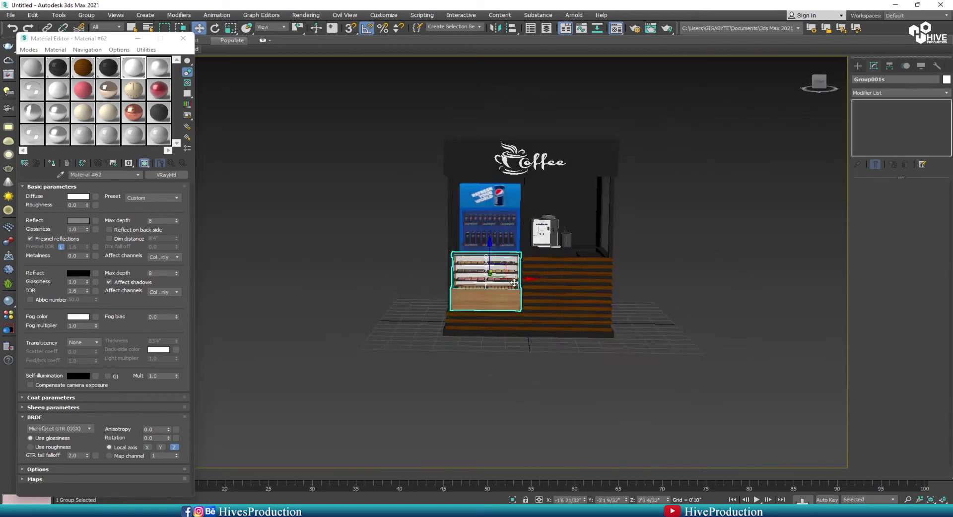
scroll(514, 282, up, 5)
alt+middle_drag(514, 301, 398, 293)
Fine-tune the bakery display's height in the front view against the adjoining counter and check it in perspective.
key(f)
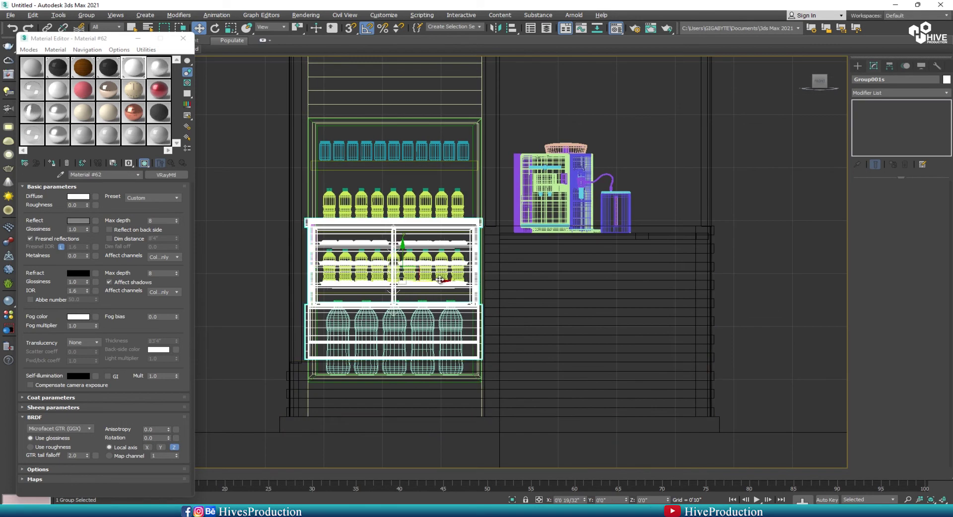
drag(407, 264, 401, 244)
key(p)
click(654, 396)
alt+middle_drag(720, 333, 650, 294)
middle_drag(585, 278, 615, 333)
mouse_move(556, 322)
alt+middle_down()
mouse_move(482, 327)
mouse_move(581, 330)
alt+middle_up()
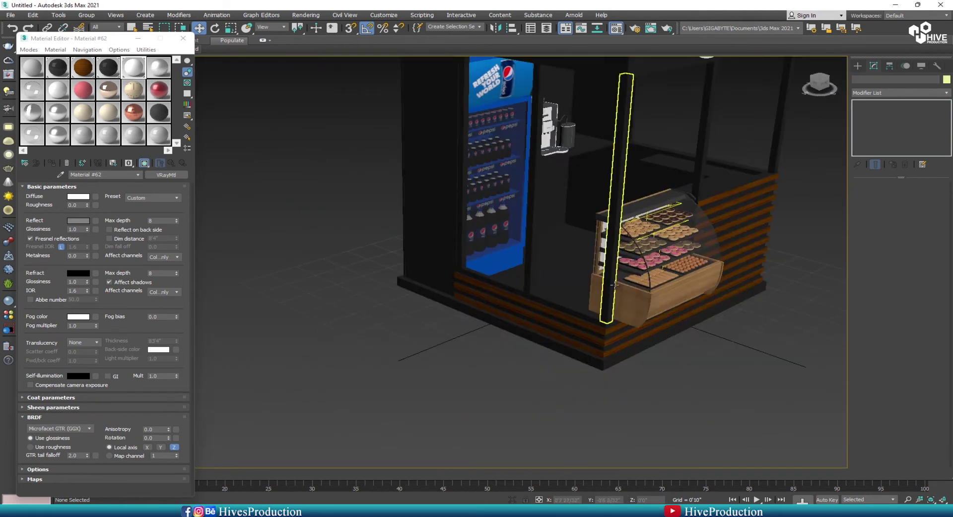
Merge the to-go coffee cup from the coffee_ug scene and move it up to the coffee machine in the front view.
click(10, 15)
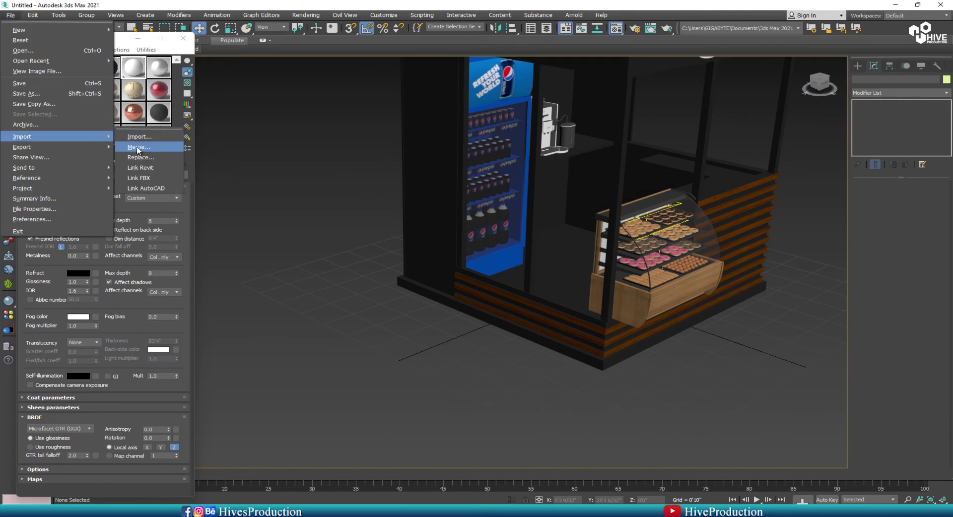
click(139, 148)
double_click(85, 88)
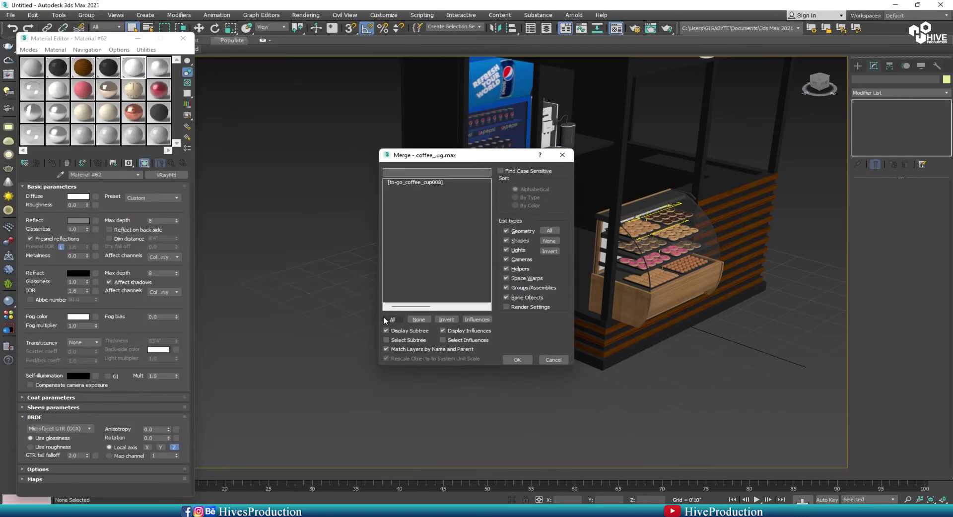
click(517, 360)
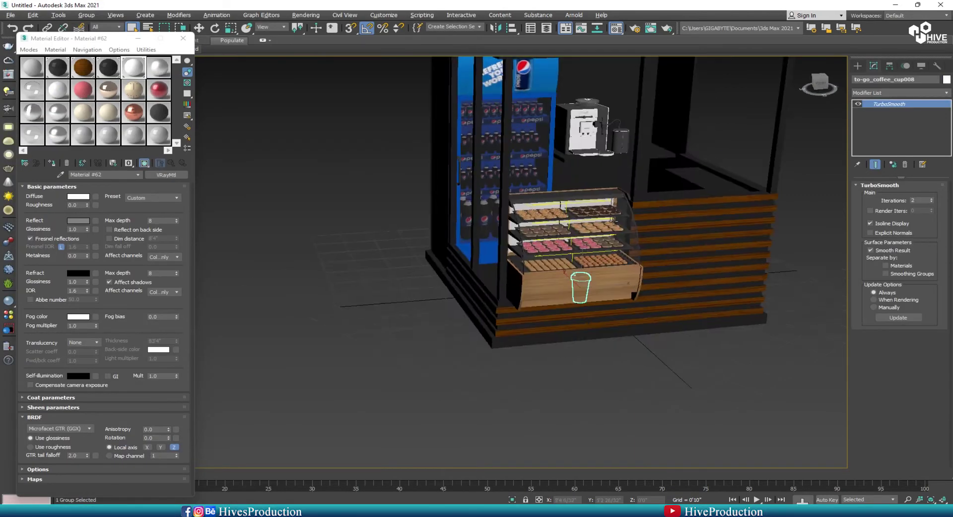
key(alt+w)
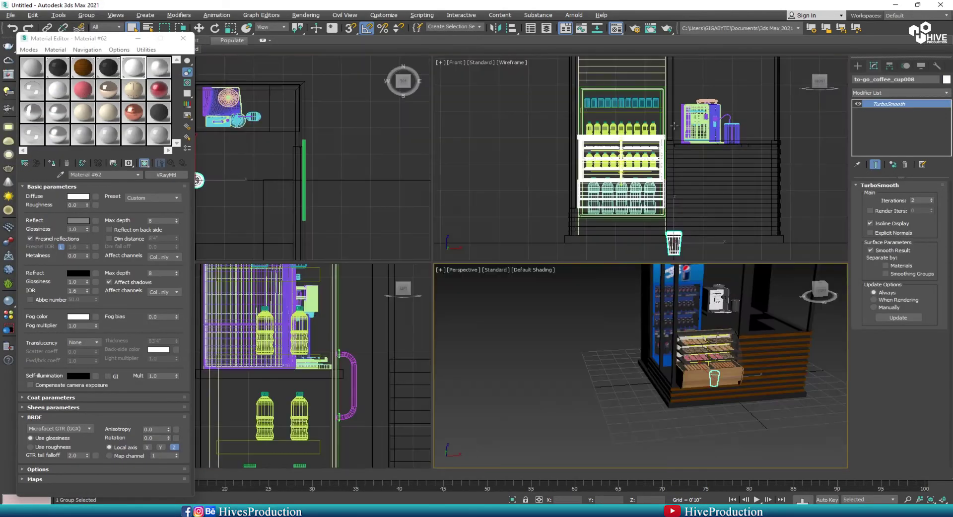
drag(685, 233, 721, 234)
drag(721, 117, 721, 110)
Scale the coffee cup down and set it at the coffee machine's base in the front view.
scroll(735, 147, up, 5)
key(r)
drag(670, 134, 670, 156)
middle_drag(670, 151, 543, 240)
key(alt+w)
middle_drag(381, 292, 610, 197)
key(w)
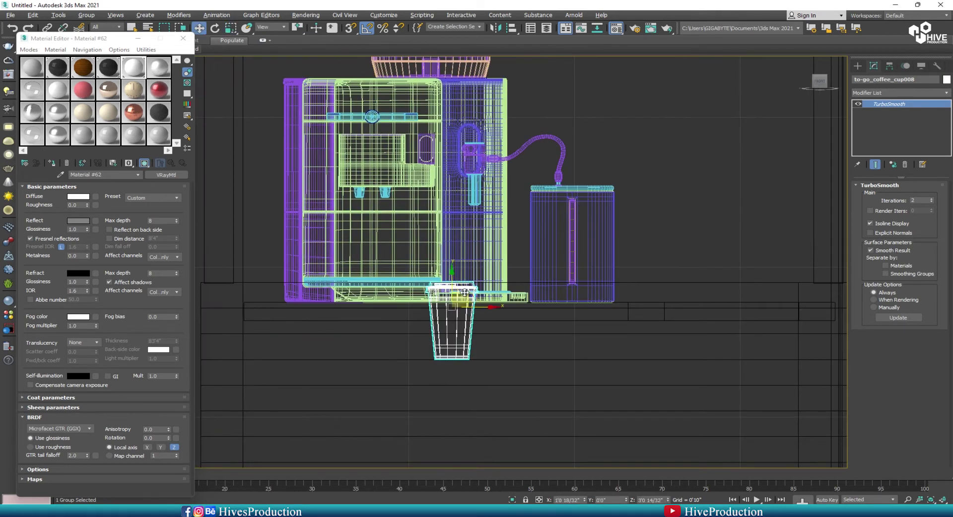
drag(497, 227, 497, 228)
Copy the coffee cup from the coffee machine to the front counter.
key(alt+w)
middle_click(720, 318)
key(alt+w)
middle_drag(720, 258, 633, 226)
scroll(630, 223, up, 8)
key(e)
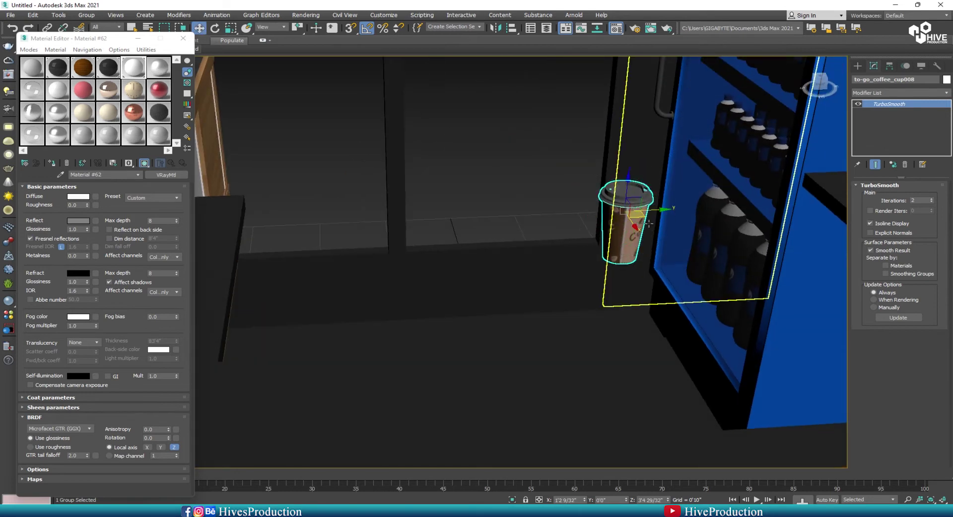
scroll(649, 224, down, 6)
shift+drag(558, 240, 557, 239)
click(482, 300)
scroll(512, 292, up, 3)
key(z)
Duplicate the front-counter cup to form a row of three cups.
alt+middle_drag(512, 291, 447, 239)
mouse_move(438, 201)
mouse_down()
mouse_move(439, 254)
mouse_move(394, 273)
mouse_move(419, 273)
mouse_move(407, 263)
mouse_move(589, 263)
mouse_up()
key(e)
key(w)
key(Return)
key(z)
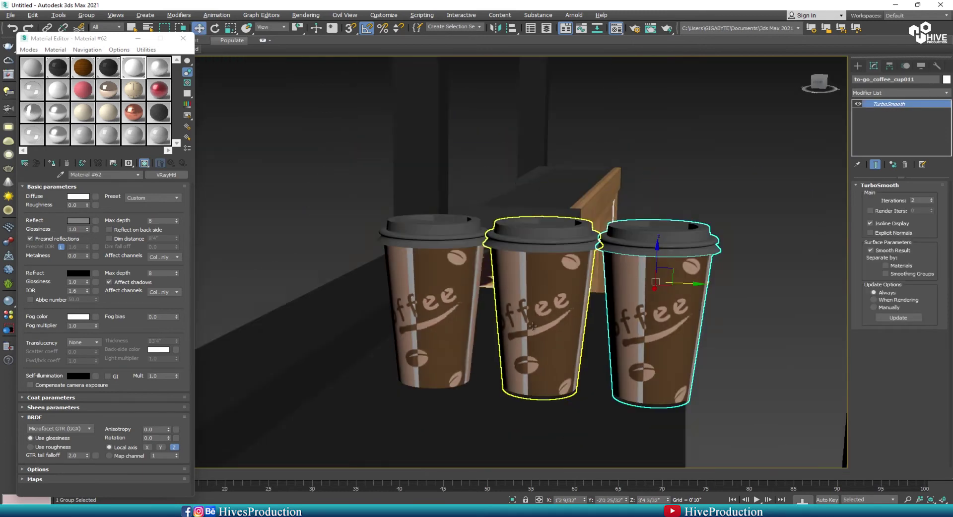
Move the row of three cups to the counter's end near the bakery display and clone it as a second row.
drag(563, 280, 546, 279)
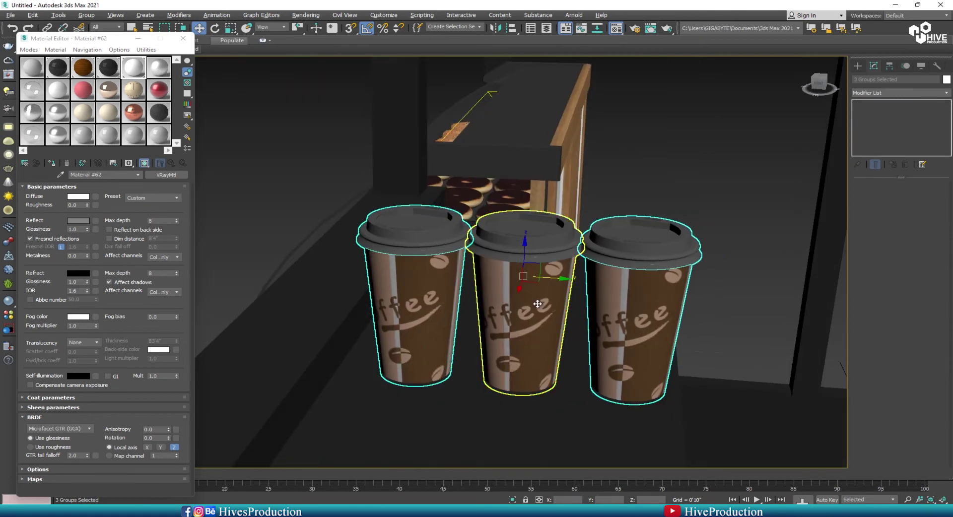
alt+middle_drag(545, 285, 655, 303)
scroll(596, 298, down, 4)
drag(564, 292, 389, 272)
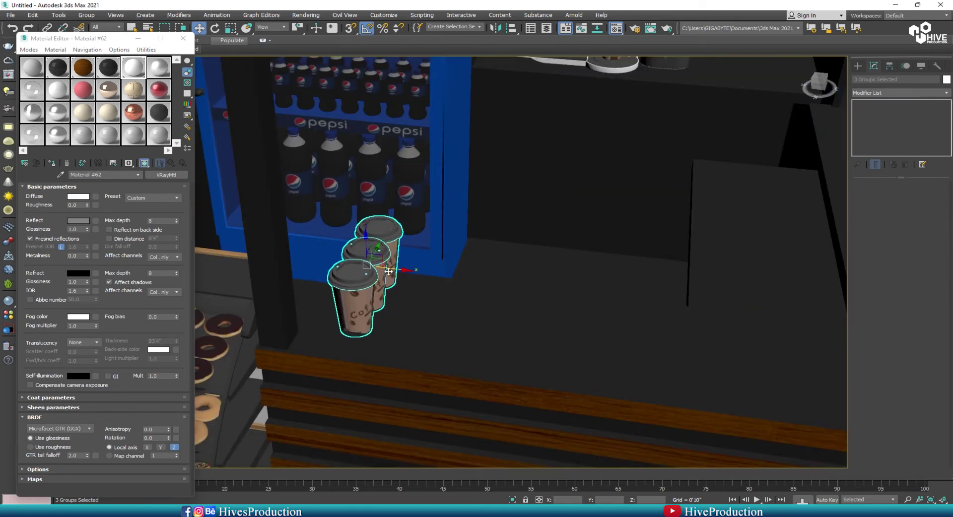
key(ctrl+v)
click(479, 300)
Copy one cup from the second row to the far end of the front counter and review the booth.
click(437, 302)
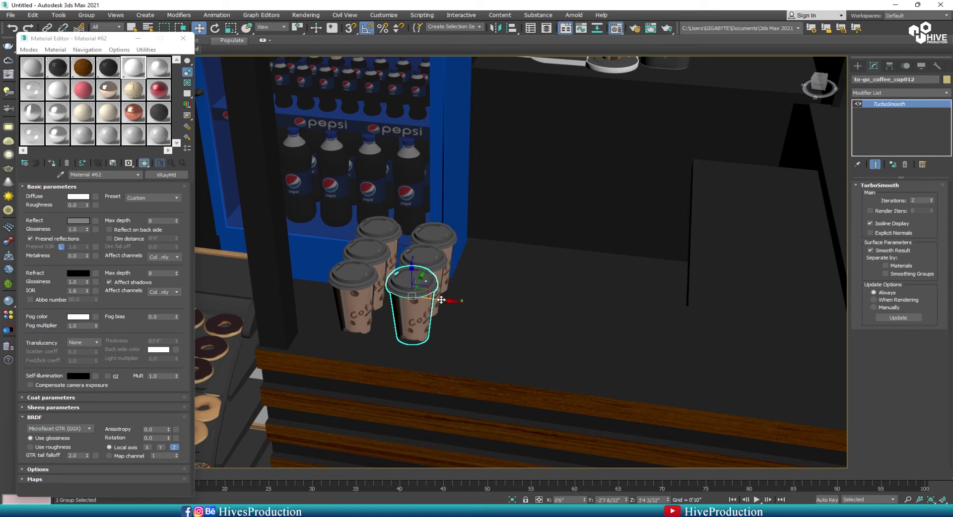
shift+drag(441, 300, 802, 372)
click(477, 297)
scroll(549, 330, down, 6)
mouse_move(549, 330)
alt+middle_down()
mouse_move(397, 298)
mouse_move(446, 283)
mouse_move(616, 342)
alt+middle_up()
click(536, 317)
scroll(371, 338, up, 6)
scroll(371, 334, down, 6)
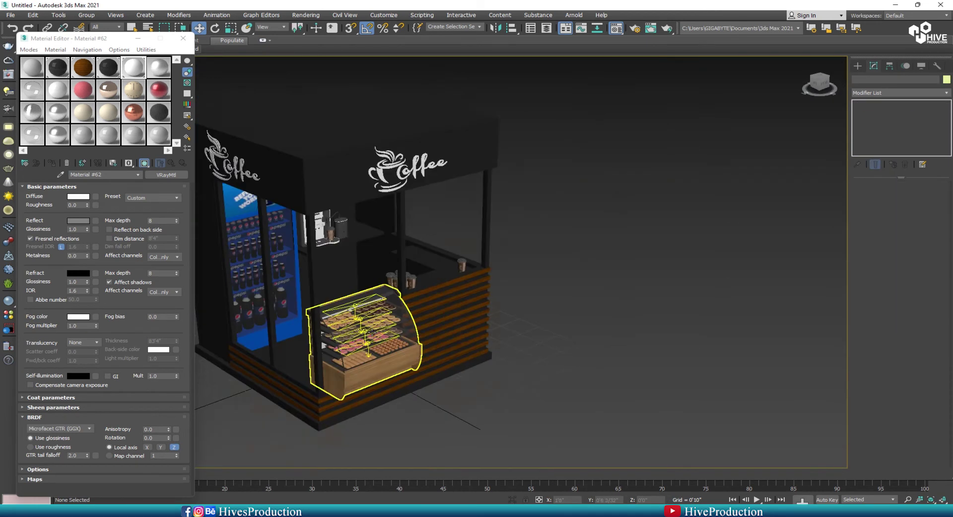
scroll(371, 331, down, 4)
alt+middle_drag(520, 327, 575, 272)
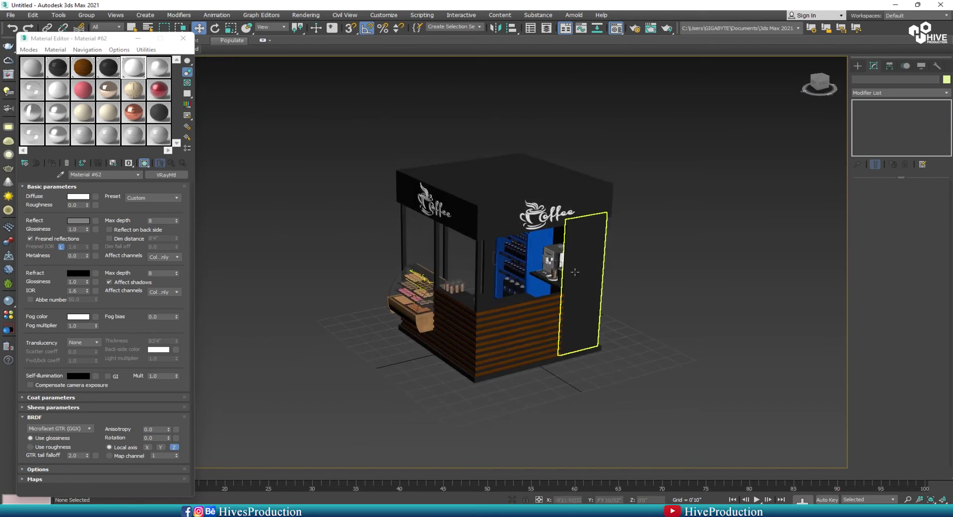
Give the booth's tall side panel a new VRayMtl from an unused material slot.
click(575, 271)
click(83, 67)
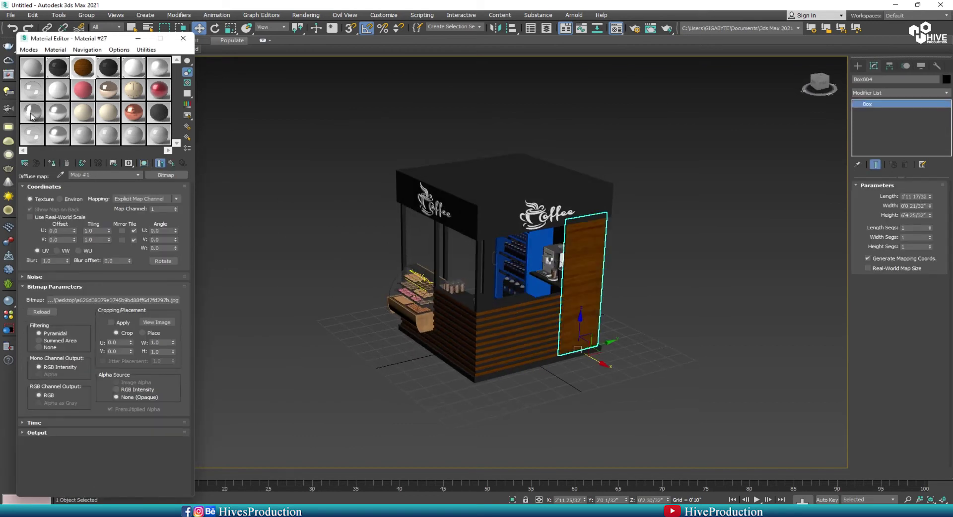
click(159, 67)
click(166, 174)
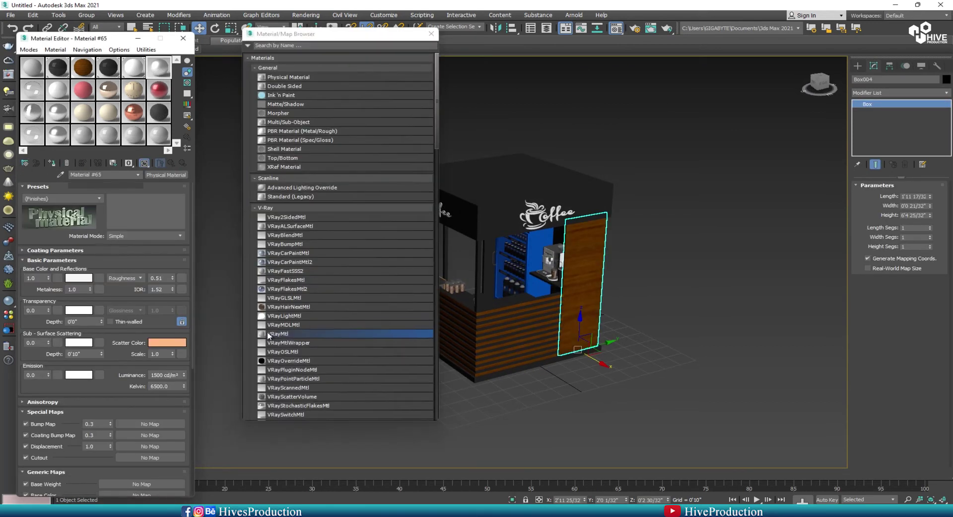
double_click(278, 334)
Load a light wood bitmap as the diffuse map of the side panel's material and deselect the panel.
click(95, 196)
double_click(275, 347)
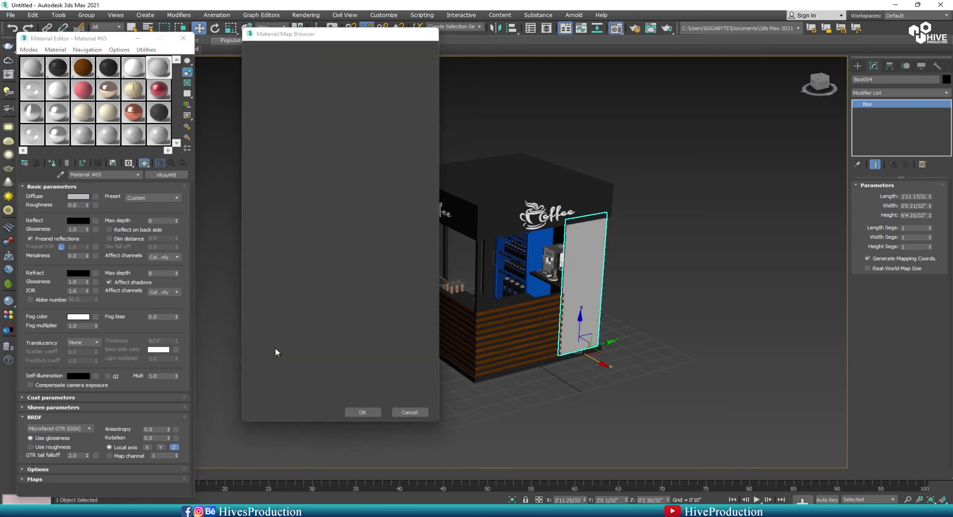
click(346, 82)
double_click(351, 86)
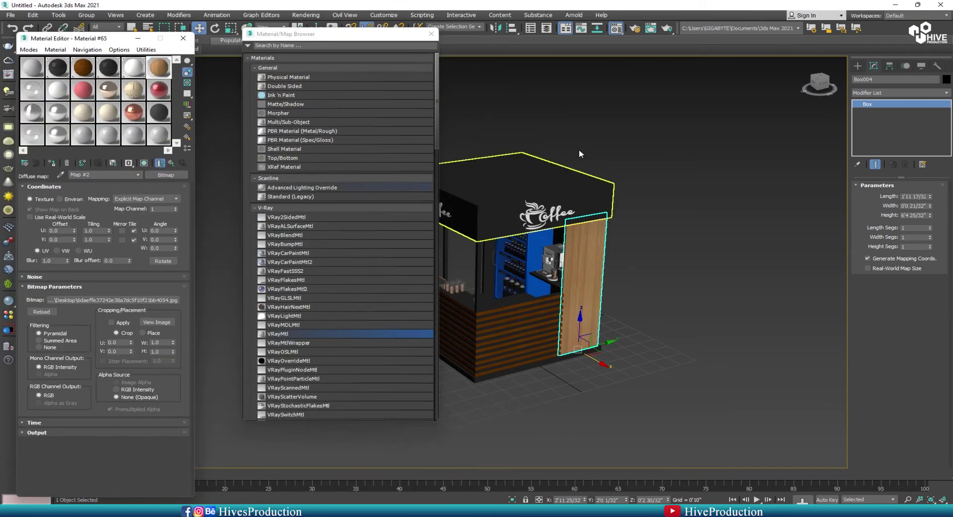
click(431, 34)
click(622, 282)
Draw a thin rectangular box in the left view and move it in the front view against the side panel's outer face.
scroll(622, 282, up, 4)
click(857, 66)
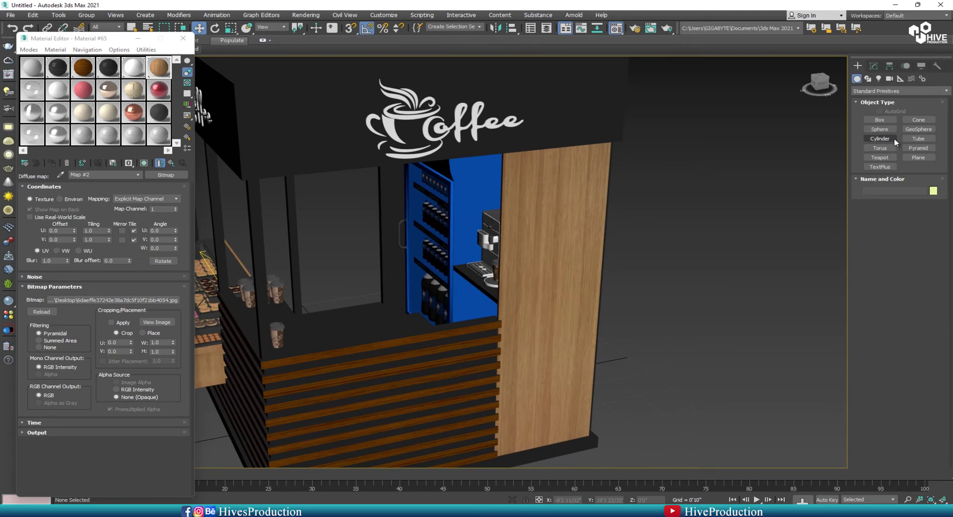
click(879, 119)
key(alt+w)
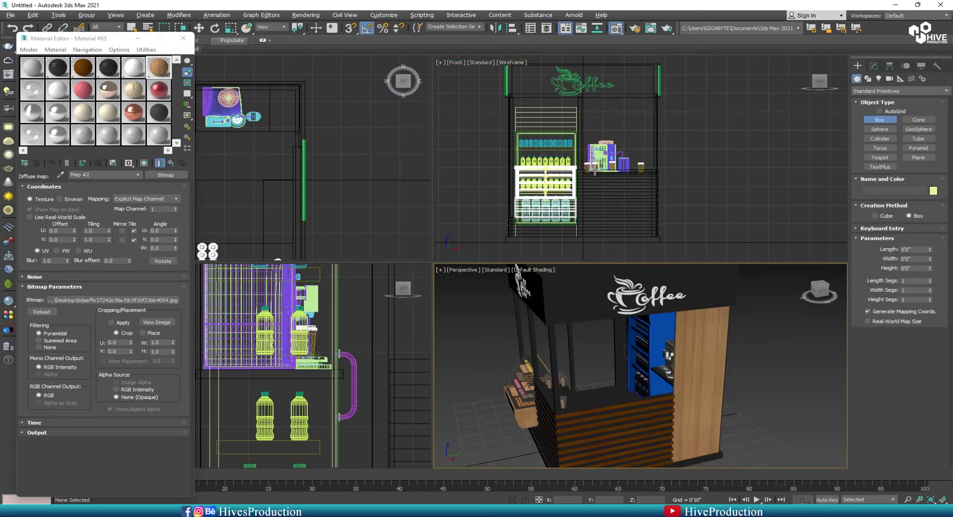
scroll(275, 395, down, 4)
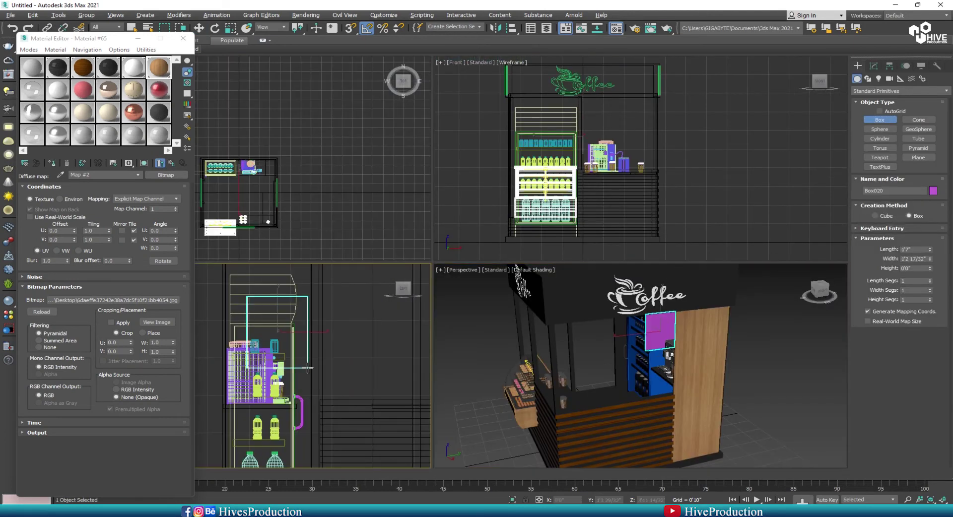
right_click(605, 140)
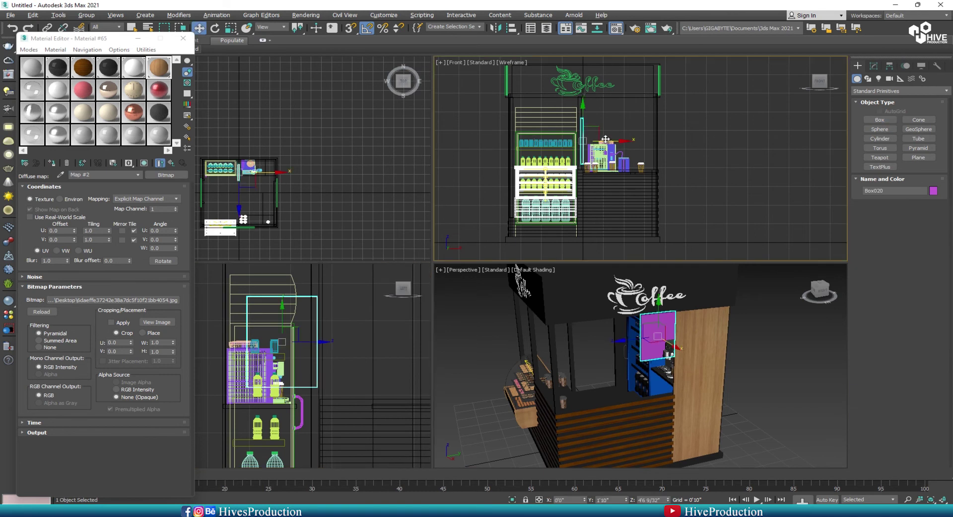
scroll(648, 366, up, 8)
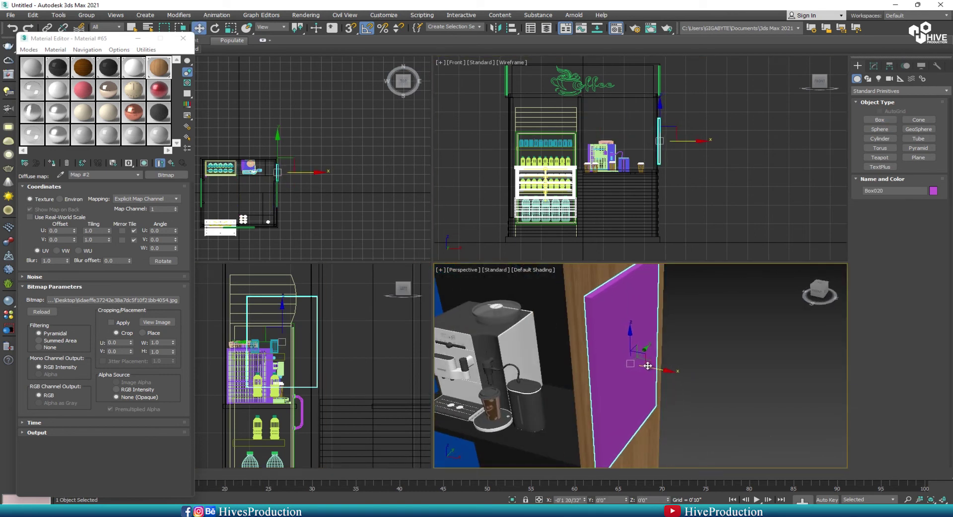
Shift the thin board along the booth's side panel in the top view and deselect it.
scroll(258, 161, up, 5)
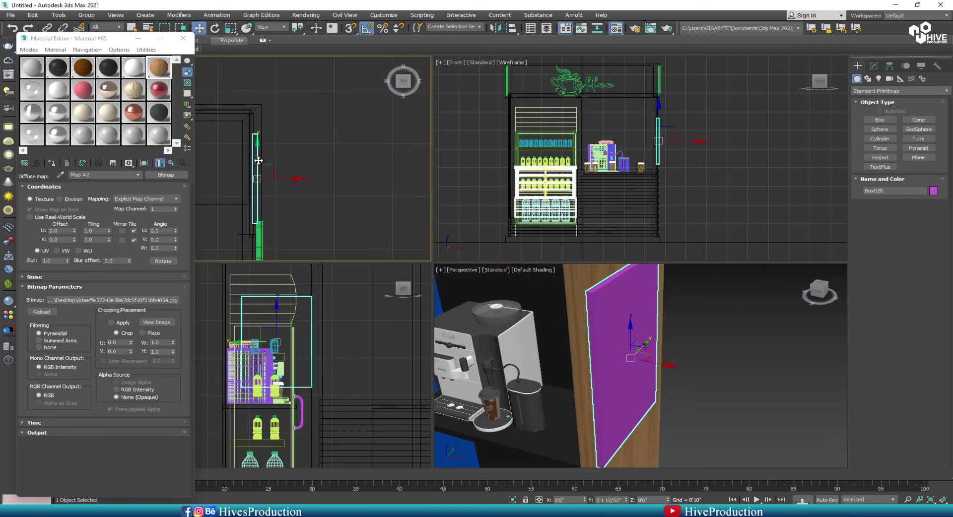
key(alt+w)
click(637, 353)
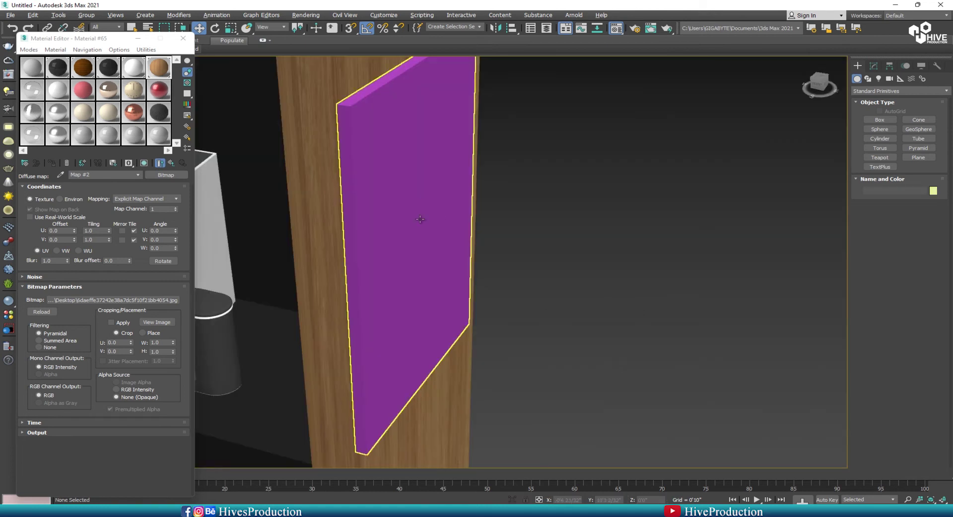
Convert the purple board on the side panel to an editable poly and switch to polygon editing.
scroll(444, 243, down, 10)
right_click(405, 211)
click(546, 305)
click(910, 195)
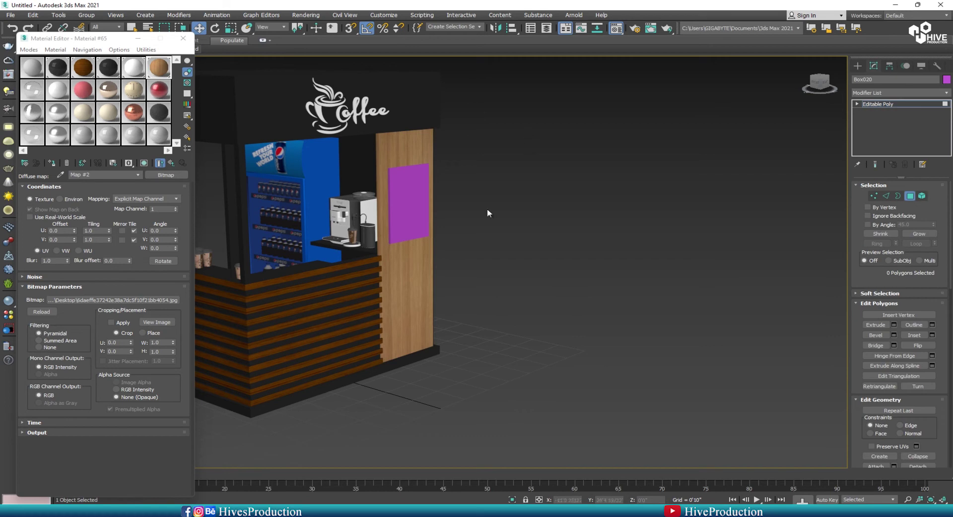
Select only the board's four edge polygons and detach them from its large face as a separate object.
alt+click(416, 227)
mouse_move(417, 226)
alt+middle_down()
mouse_move(462, 242)
mouse_move(411, 227)
alt+middle_up()
alt+click(419, 226)
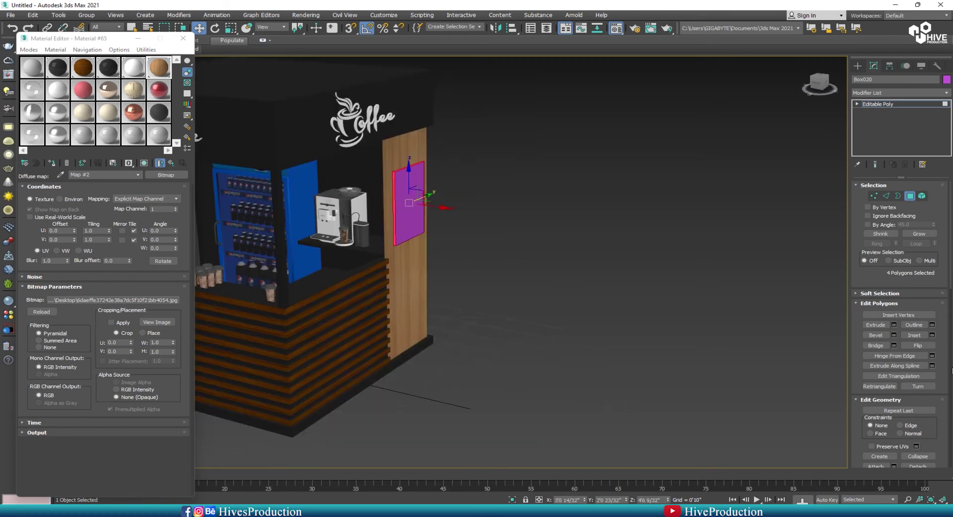
drag(864, 280, 864, 164)
click(917, 350)
click(507, 268)
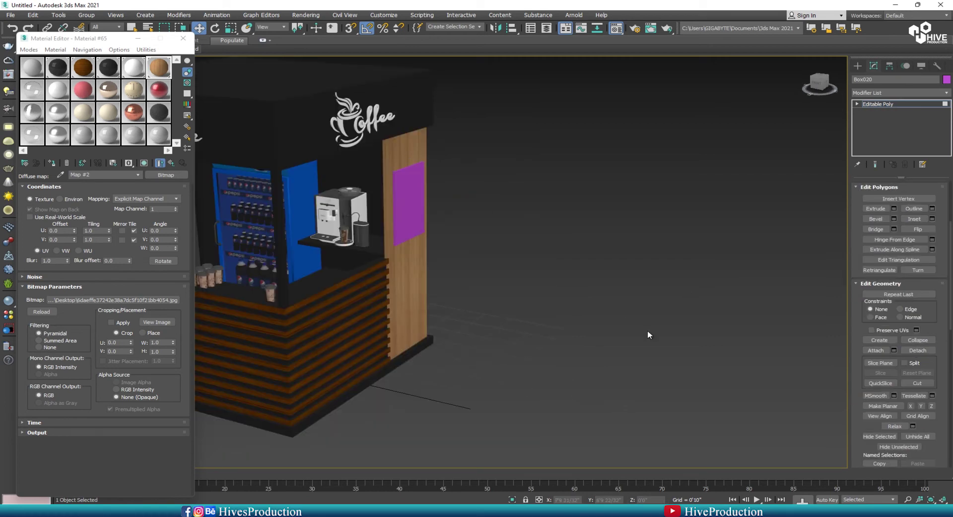
Select the board's large face and set up a new VRayMtl for it.
click(421, 206)
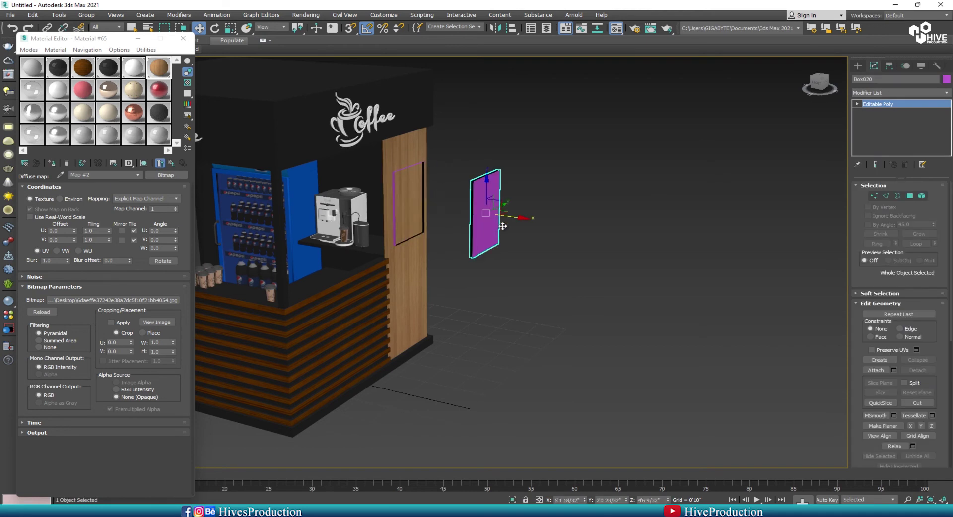
click(25, 164)
double_click(281, 335)
click(431, 36)
Load the espresso menu poster JPG from the Coffee_Stall folder as the new material's diffuse bitmap.
click(95, 196)
double_click(285, 350)
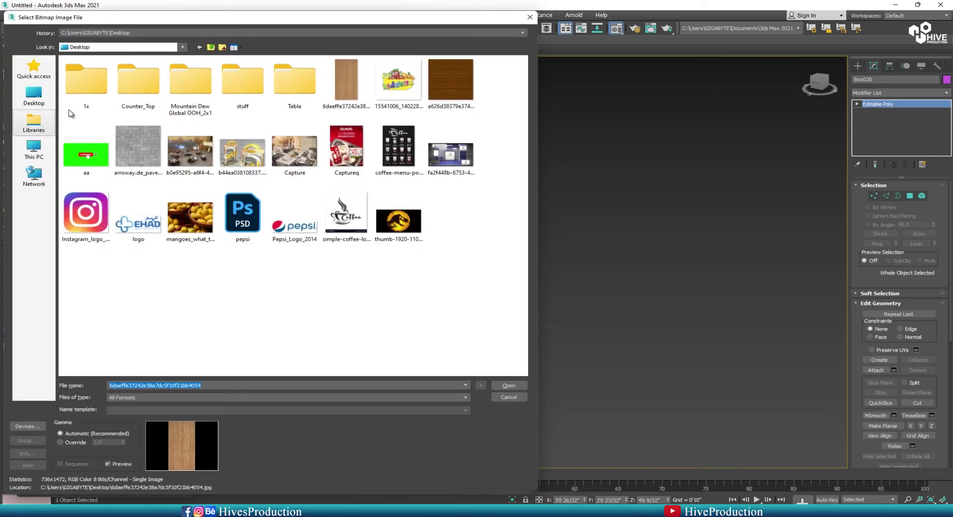
click(35, 150)
double_click(295, 206)
double_click(82, 275)
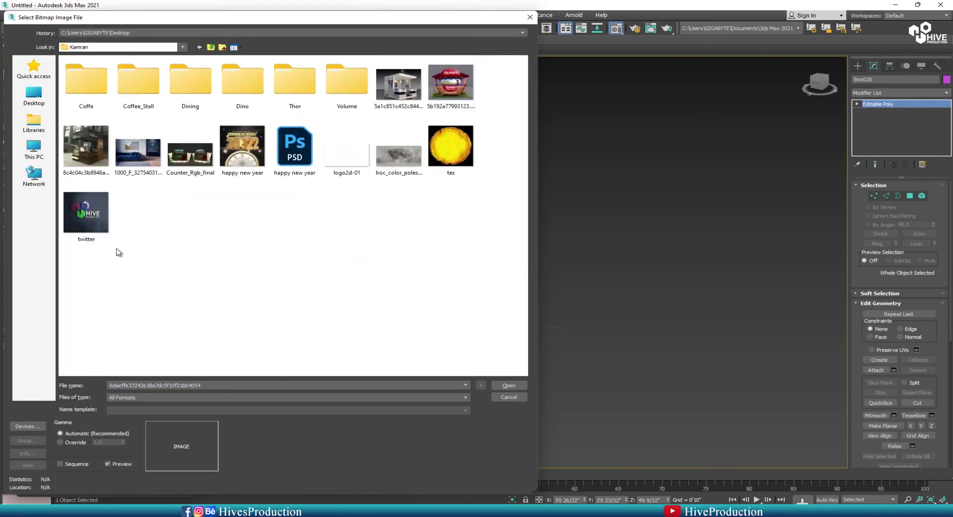
double_click(139, 83)
click(133, 89)
click(508, 386)
Assign the menu poster material to the board's face, show its texture in the viewport and deselect the board.
click(51, 163)
click(144, 162)
click(571, 242)
alt+middle_drag(572, 243, 447, 233)
scroll(531, 177, up, 5)
middle_drag(298, 189, 424, 198)
scroll(546, 219, down, 6)
Create a mesh-type VRayLight beside the booth's side panel.
click(858, 66)
click(889, 81)
click(873, 91)
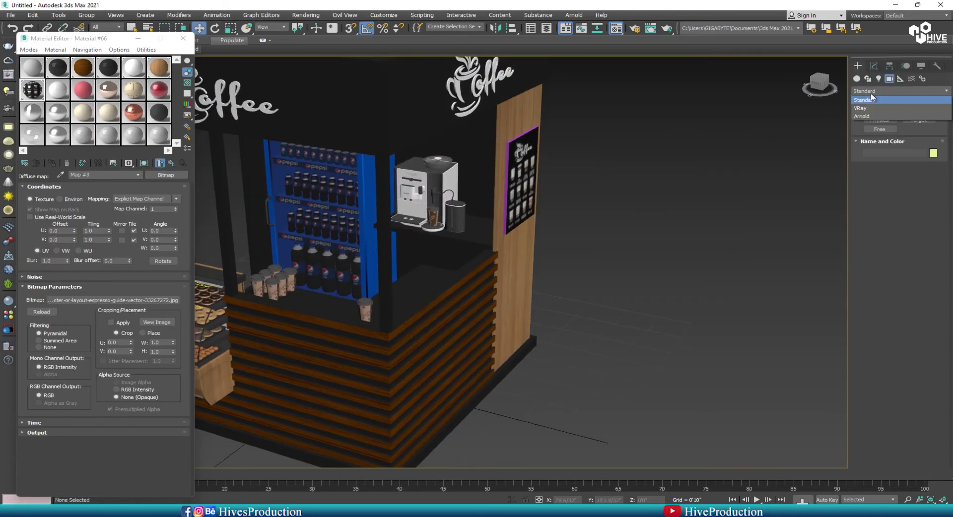
click(863, 108)
click(877, 81)
click(874, 92)
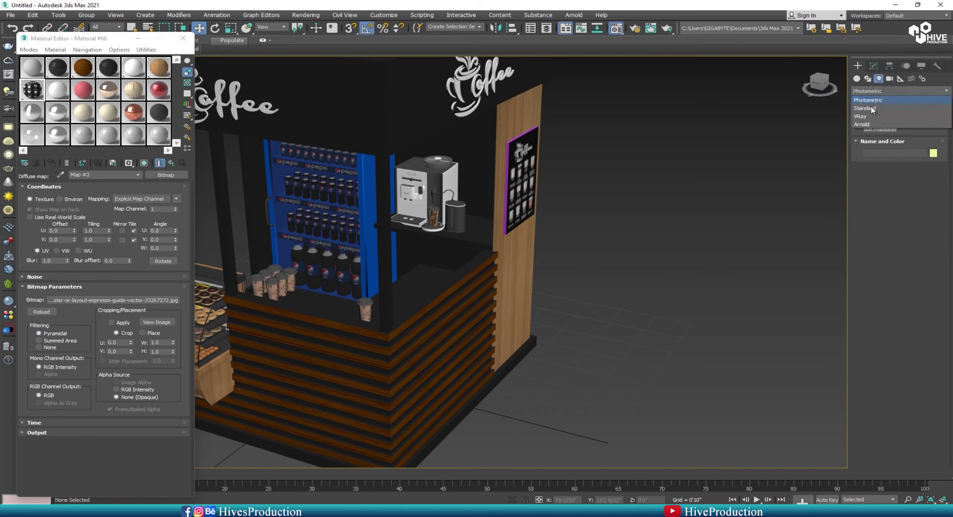
click(870, 108)
click(869, 92)
click(862, 118)
click(880, 120)
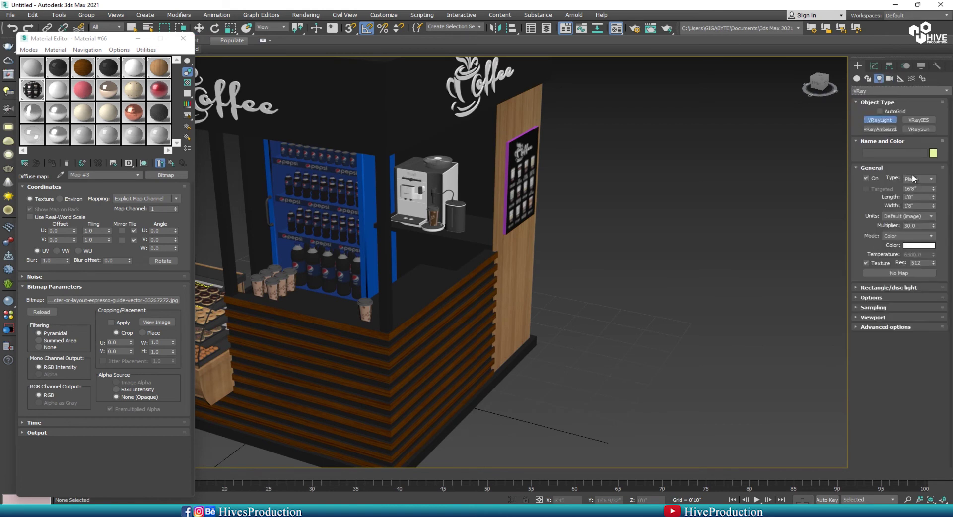
click(577, 260)
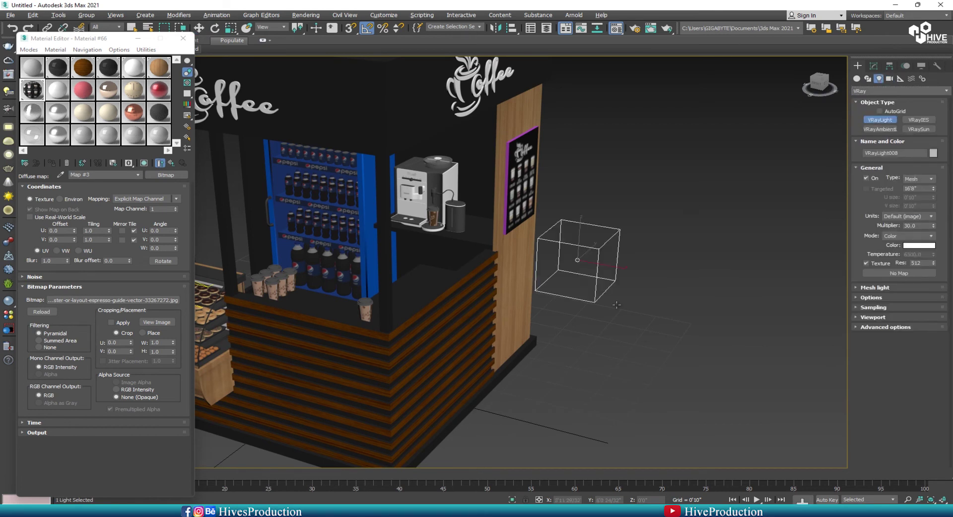
alt+middle_drag(578, 260, 571, 257)
key(w)
Pick the menu board's face as the VRayLight's mesh with a multiplier of 10 and deselect the light.
click(874, 67)
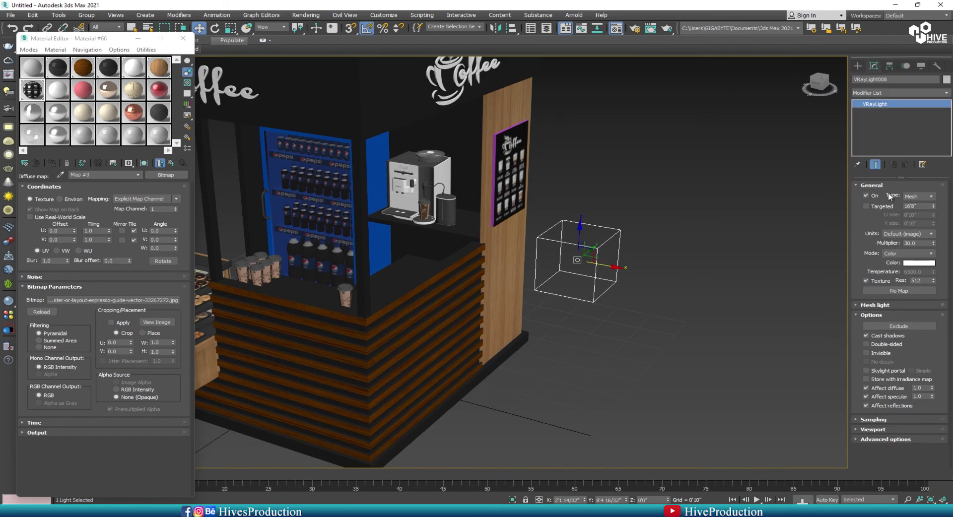
click(888, 306)
click(898, 325)
click(510, 174)
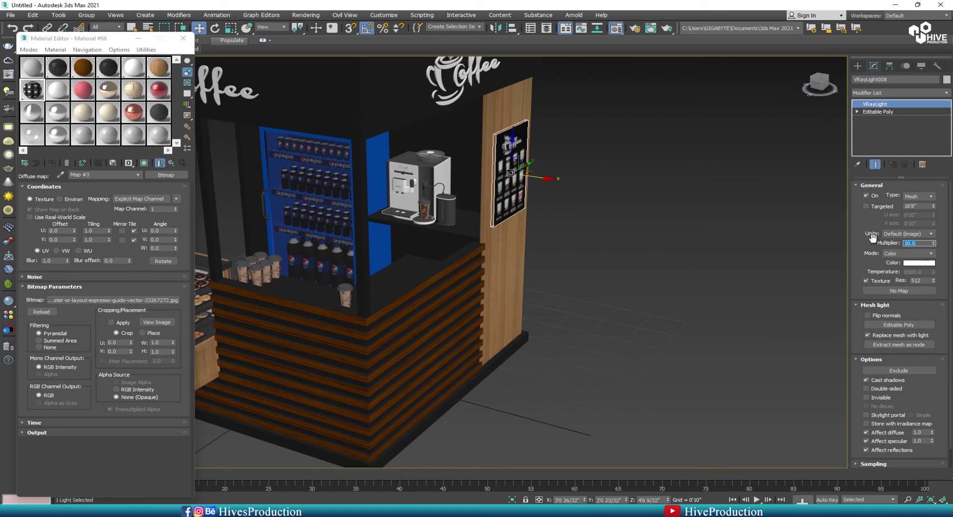
click(916, 264)
click(367, 139)
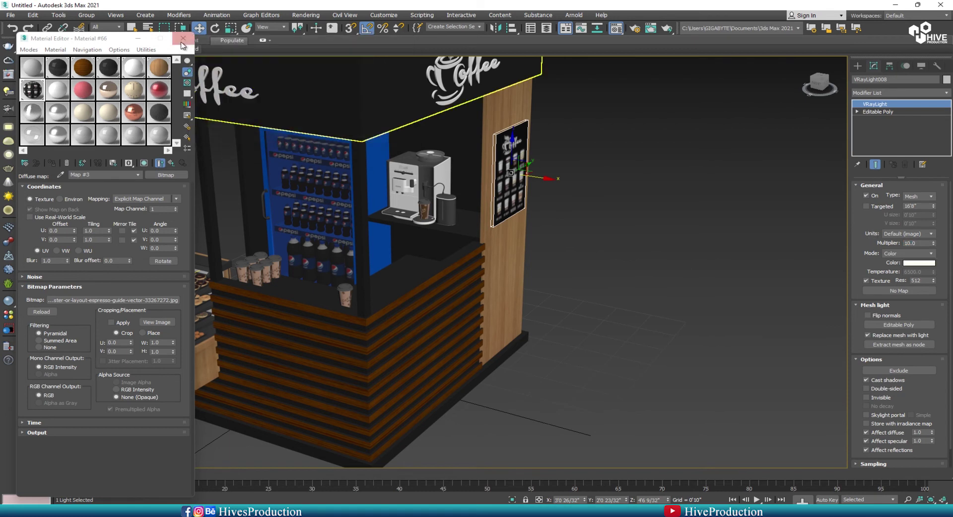
click(183, 38)
click(588, 309)
Draw a tube in the top view over the booth, with radii of about 2'11" and 2'2" and a height of about 8".
scroll(589, 309, down, 5)
alt+middle_drag(565, 308, 550, 302)
click(857, 65)
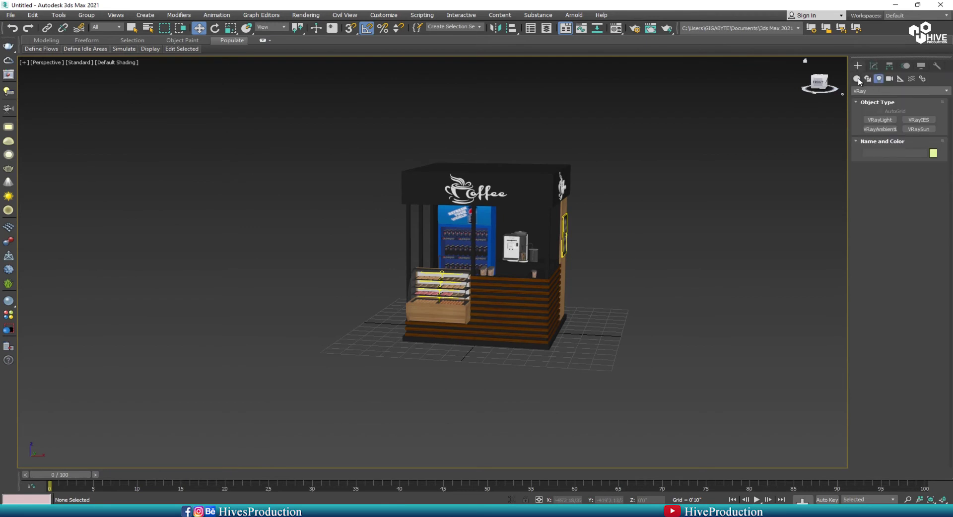
click(857, 79)
click(918, 139)
key(alt+w)
scroll(358, 172, down, 5)
middle_drag(214, 220, 253, 164)
drag(188, 112, 243, 155)
click(228, 146)
click(227, 130)
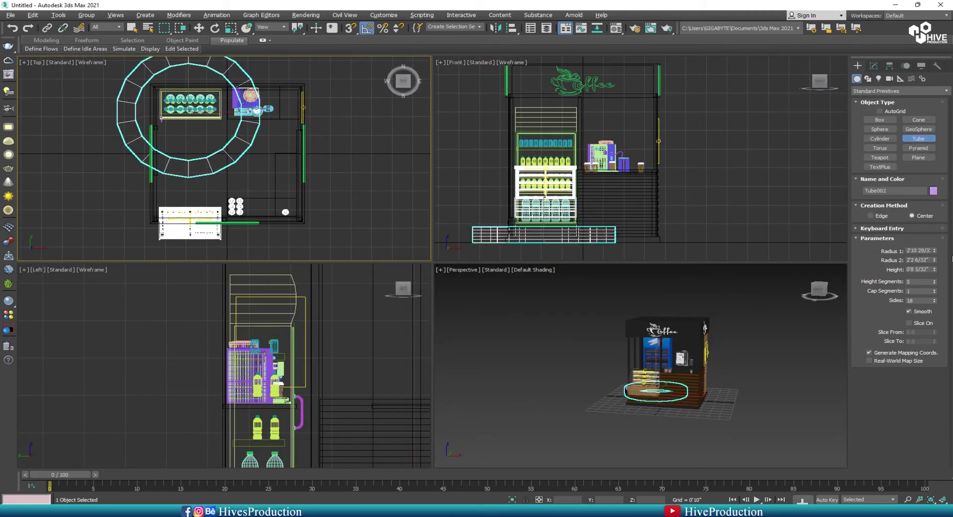
Turn the tube into a square frame with 4 sides and 1 height segment, rotated square to the booth.
right_click(935, 300)
click(935, 299)
scroll(198, 149, down, 3)
key(e)
drag(229, 93, 283, 157)
key(w)
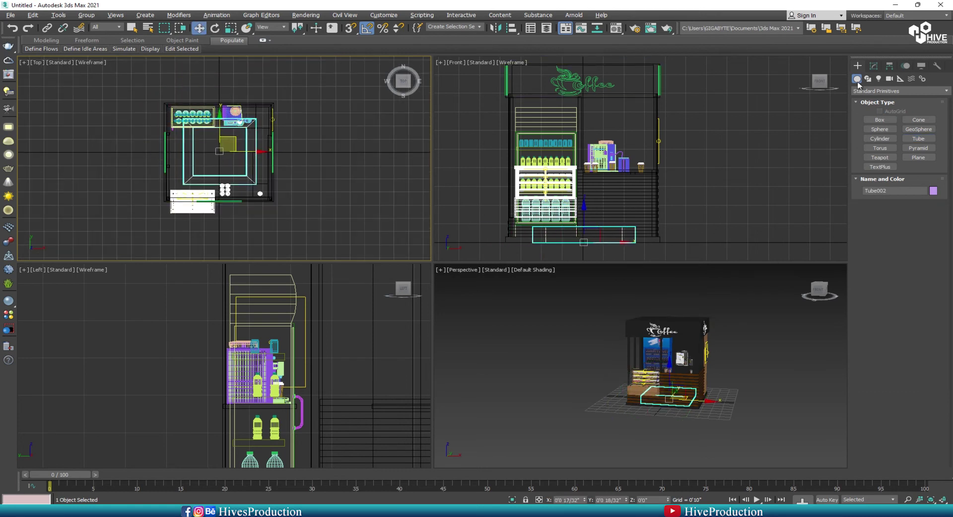
Reduce the square frame's height to 0'3 8/32" and raise it to the booth's roof in the front view.
click(874, 66)
scroll(585, 243, down, 2)
drag(580, 219, 579, 105)
key(alt+w)
alt+middle_drag(591, 319, 581, 373)
Isolate the square frame and assign it the existing dark VRayMtl, Material #61.
key(alt+q)
alt+middle_drag(591, 132, 581, 108)
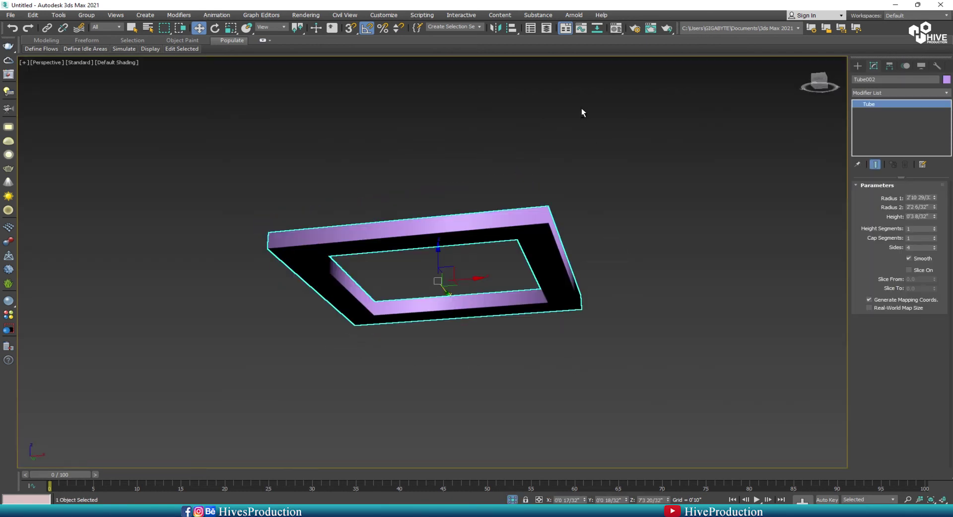
key(m)
click(108, 69)
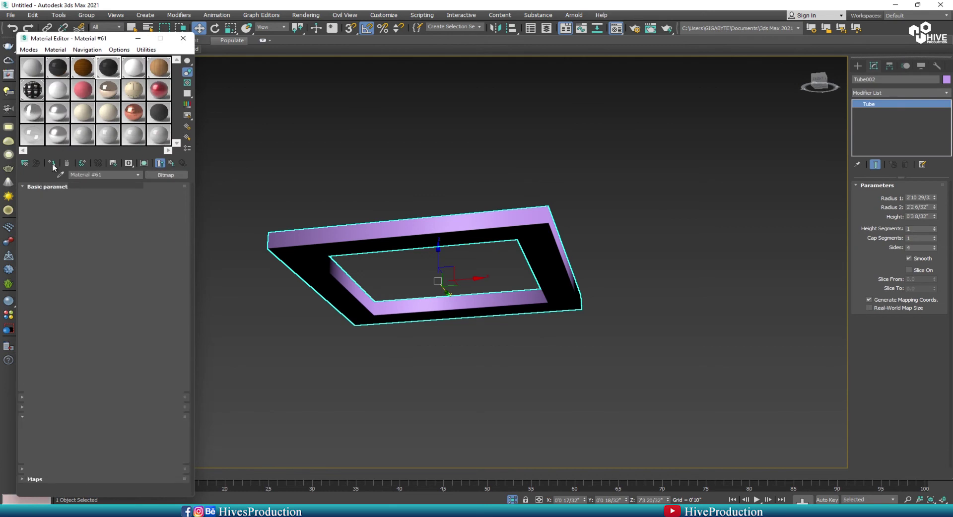
click(52, 163)
Convert the square ceiling frame to an editable poly.
alt+middle_drag(503, 278, 499, 249)
right_click(516, 202)
mouse_move(555, 296)
click(633, 301)
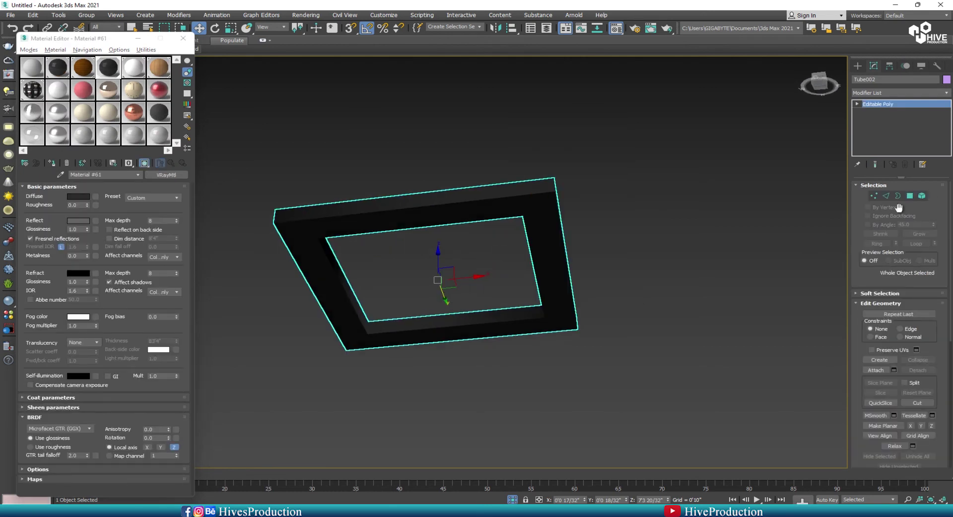
Inset the four underside polygons of the ceiling frame to leave a narrow border.
key(4)
click(535, 227)
ctrl+click(471, 213)
ctrl+click(321, 252)
ctrl+click(403, 336)
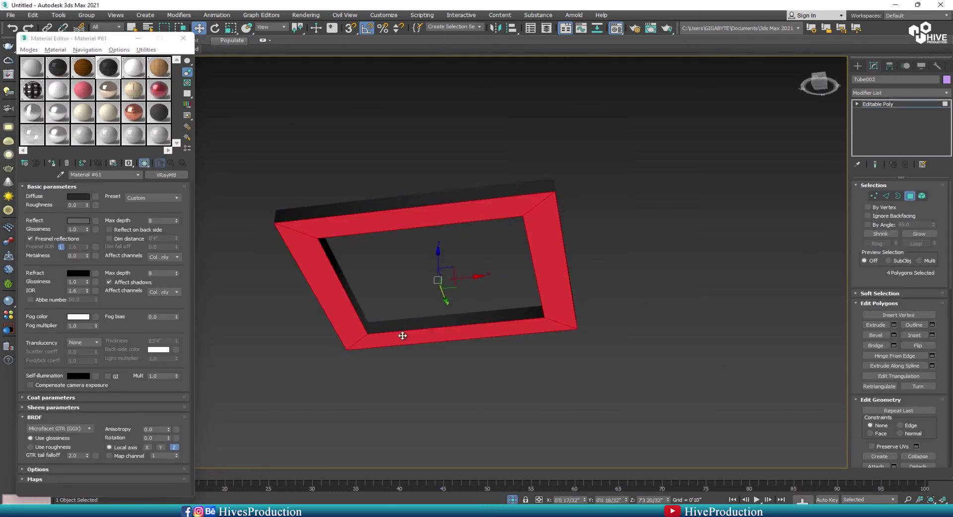
click(932, 335)
drag(438, 281, 438, 278)
click(438, 293)
Detach the frame's inset underside polygons as a separate object, leave polygon editing and deselect the frame.
scroll(898, 397, down, 3)
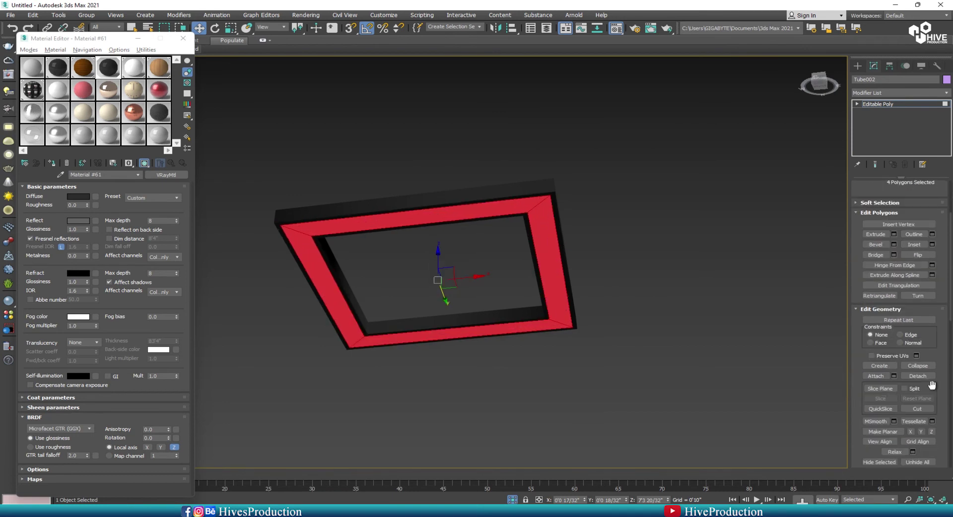
click(917, 376)
click(516, 268)
click(887, 104)
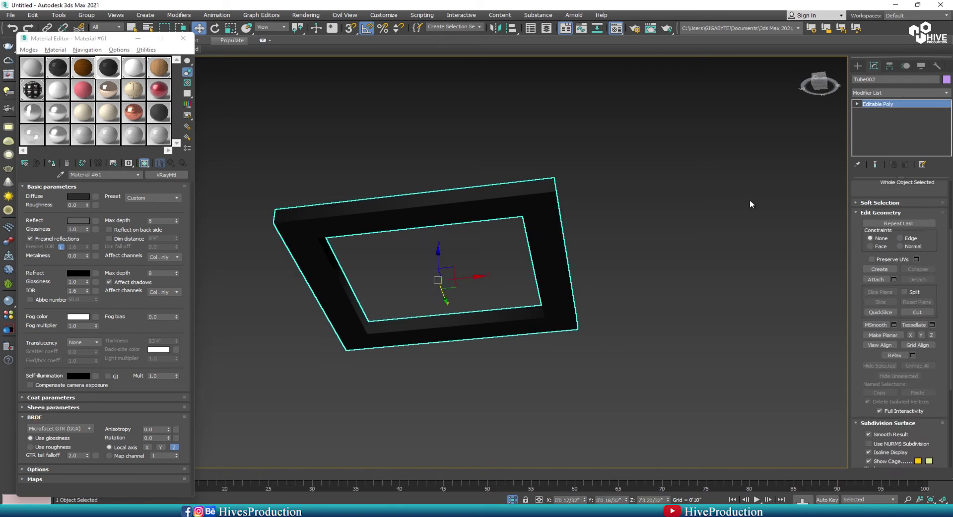
click(751, 204)
Create another mesh-type VRayLight below the ceiling frame.
click(858, 66)
click(878, 79)
click(879, 120)
key(alt+w)
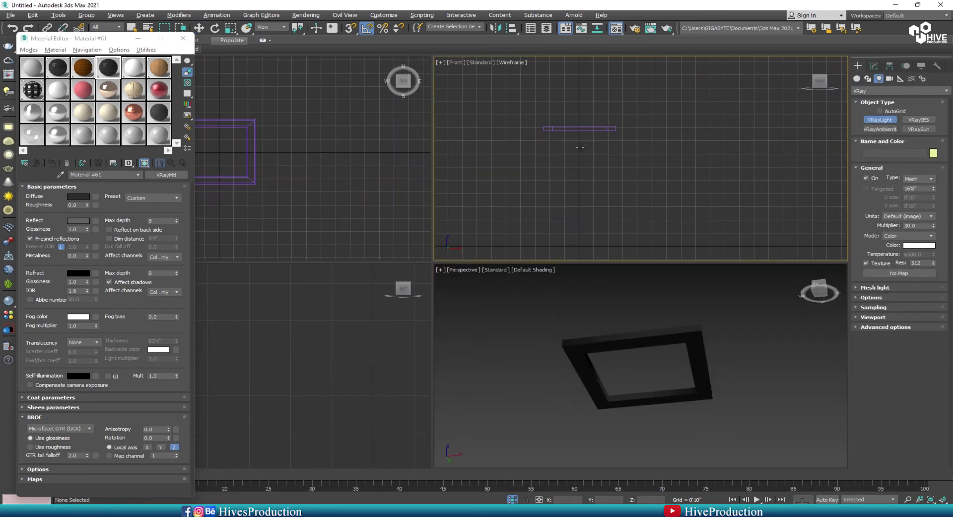
click(644, 399)
Pick the frame's detached underside strip as the new light's mesh and set its multiplier to 15.
click(875, 288)
click(874, 65)
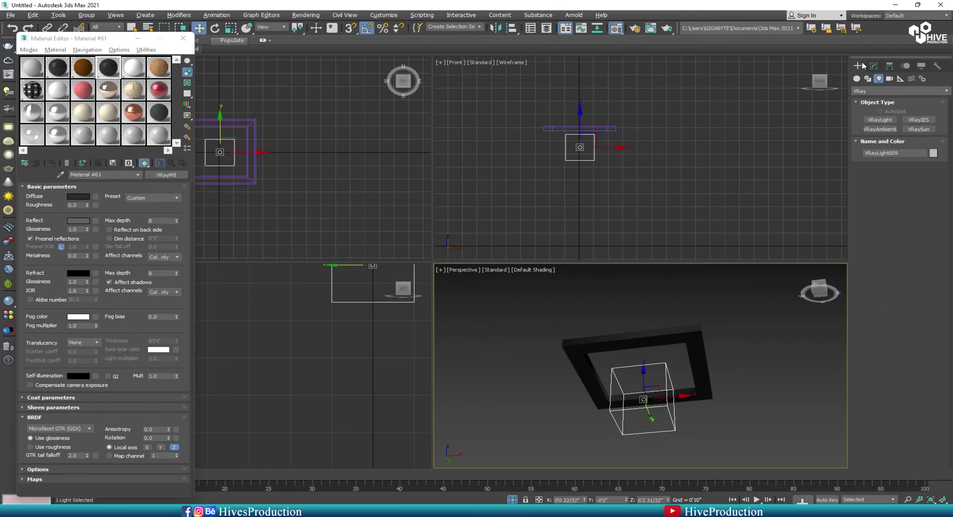
click(899, 325)
click(704, 344)
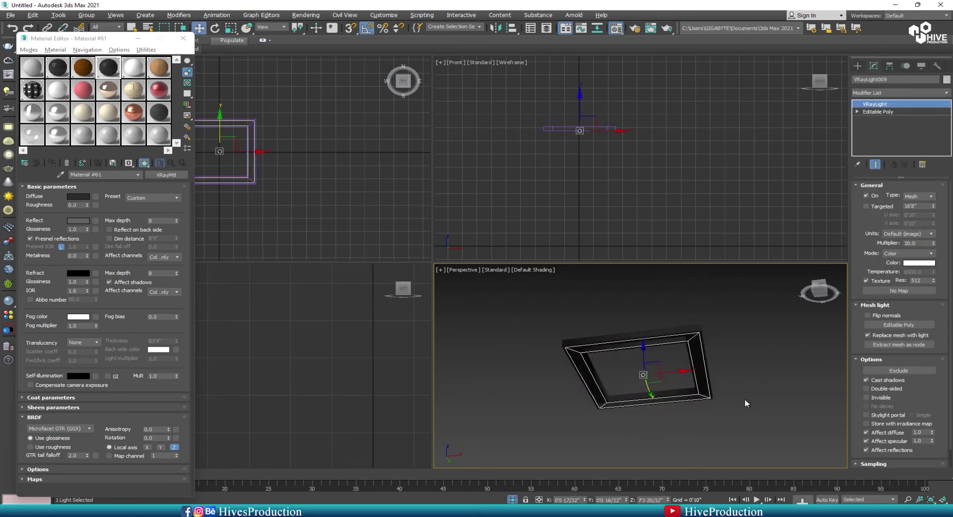
click(713, 389)
click(580, 131)
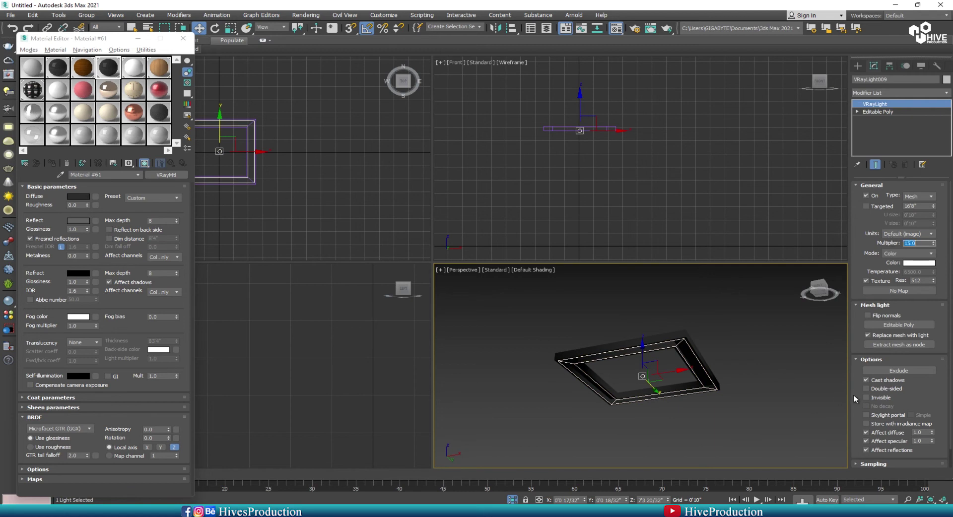
Deselect the ceiling light and end the isolation to bring back the whole booth.
click(735, 346)
right_click(734, 347)
click(732, 307)
Select the whole booth with its lights and group everything under the name "coffe".
scroll(631, 195, down, 2)
drag(529, 117, 685, 250)
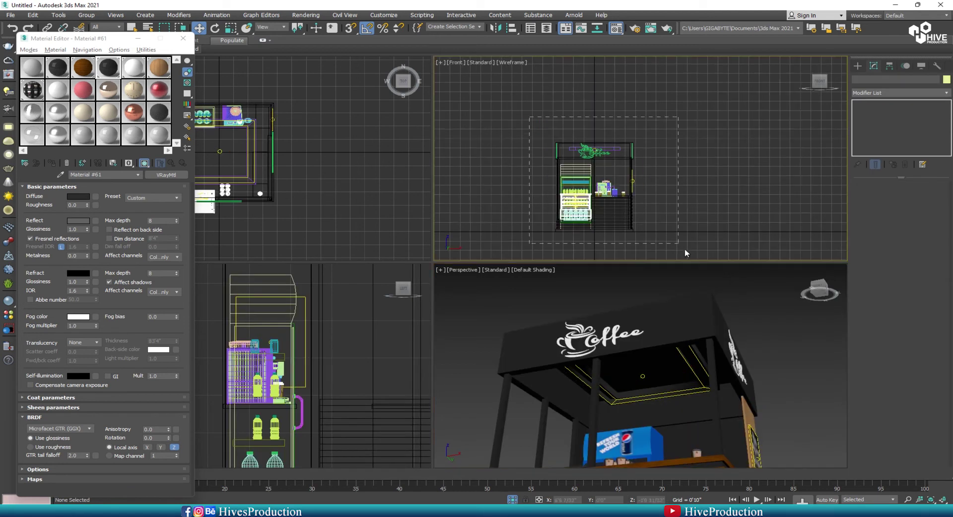
key(ctrl+a)
click(86, 15)
click(94, 30)
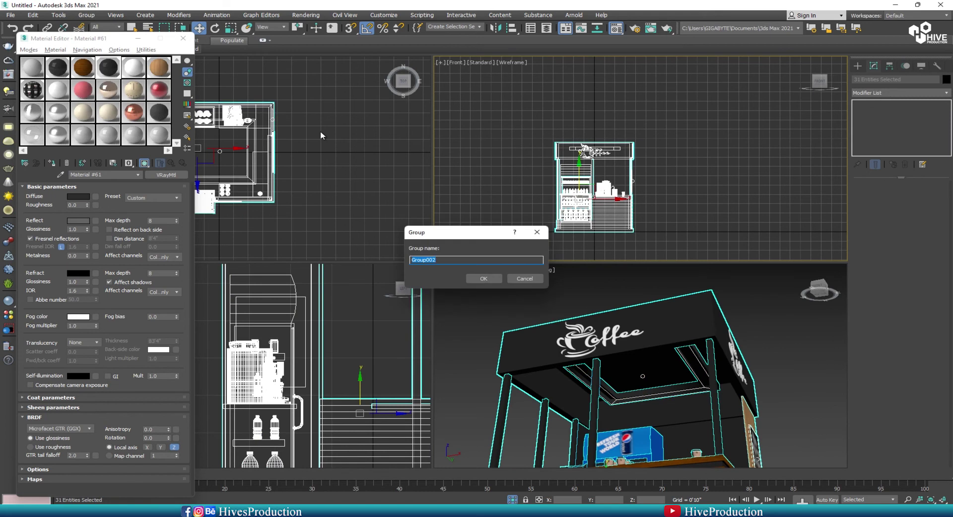
key(Return)
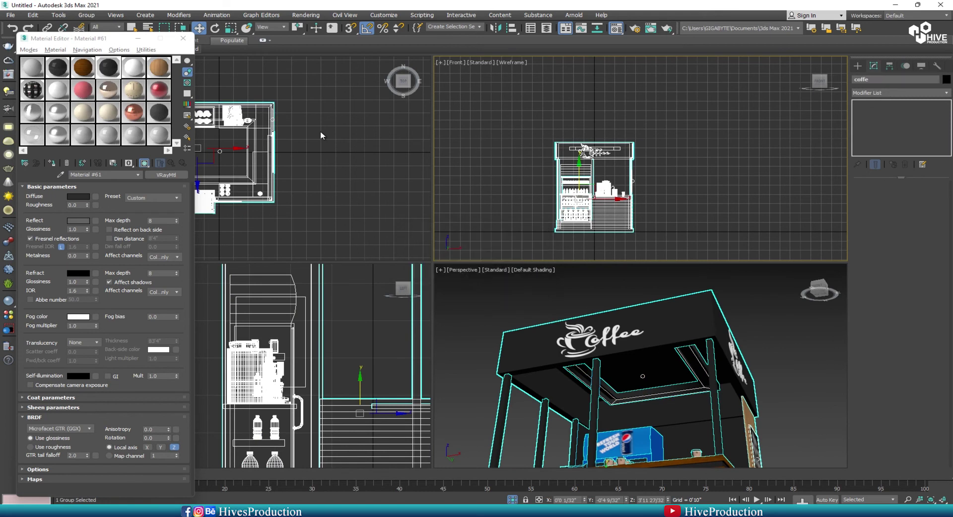
click(185, 37)
In the render setup, use Irradiance map as the primary GI engine and set its preset to Low.
scroll(636, 373, down, 5)
alt+middle_drag(635, 372, 656, 413)
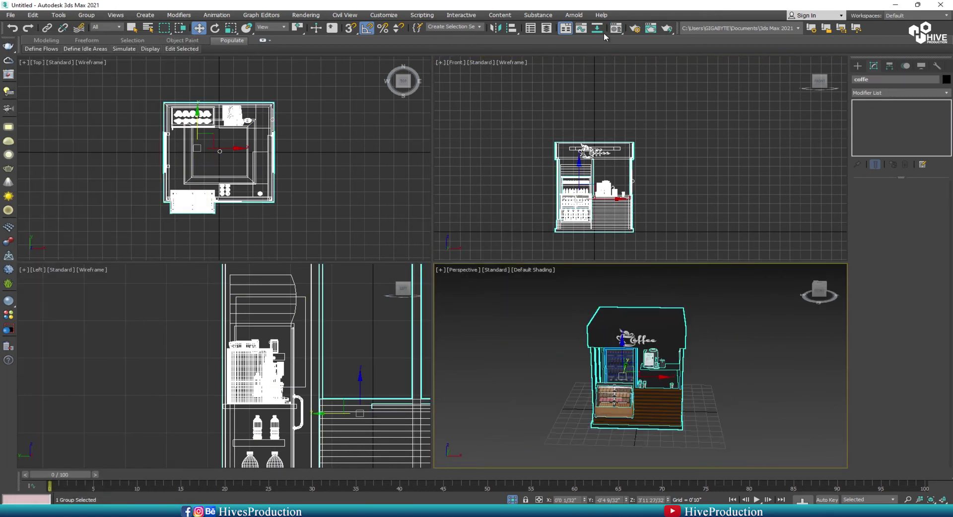
click(634, 28)
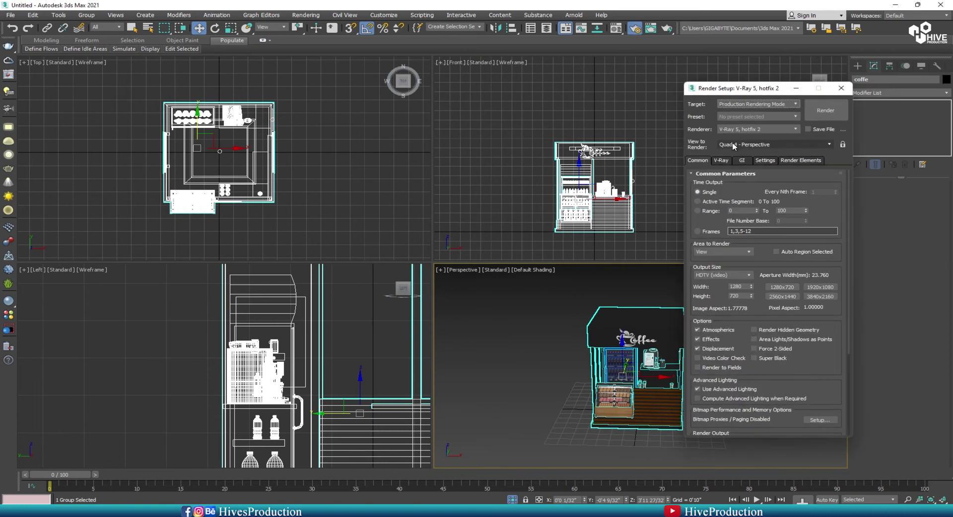
click(730, 162)
click(739, 161)
right_click(823, 184)
click(837, 218)
right_click(818, 182)
click(832, 208)
key(F10)
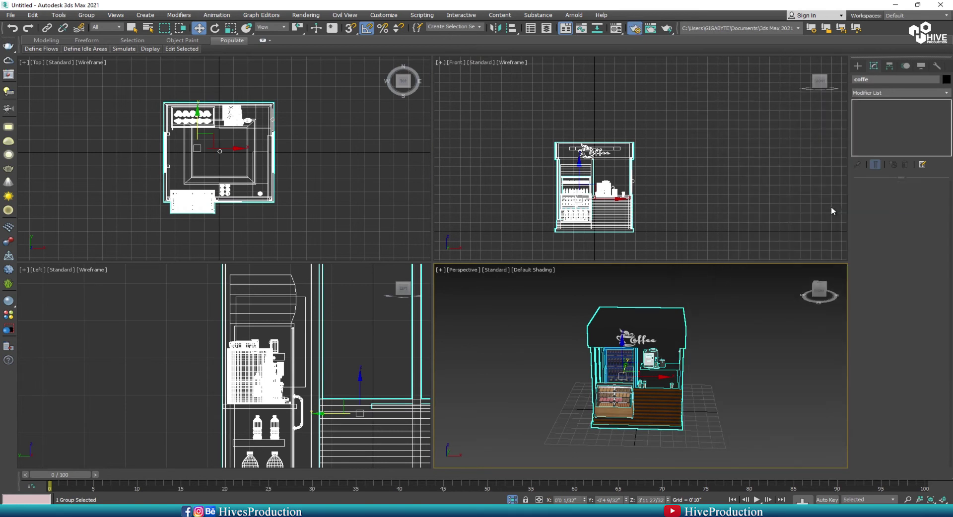
key(F10)
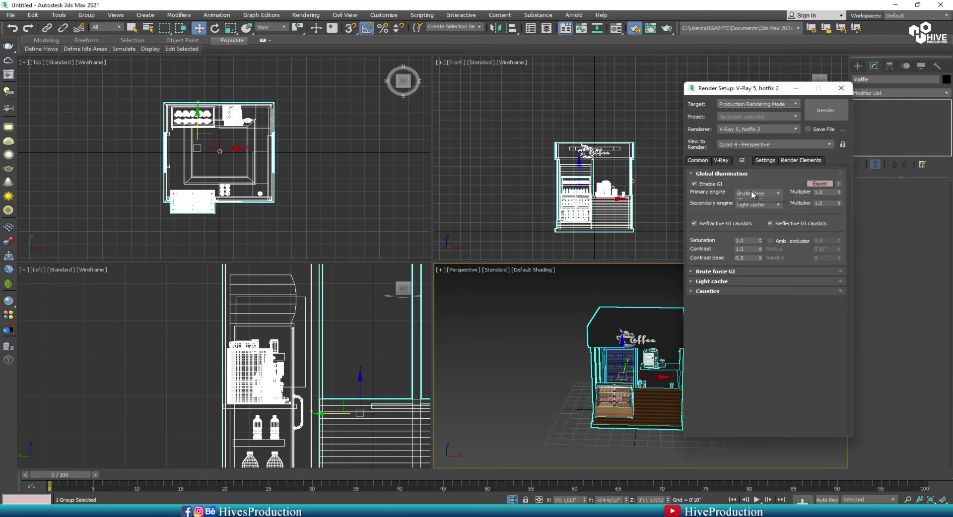
click(745, 272)
click(754, 199)
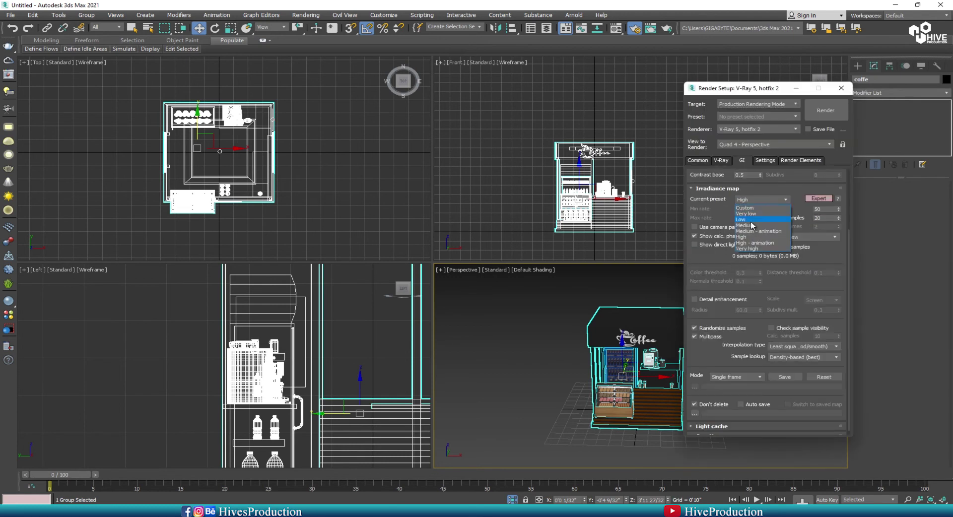
click(749, 221)
Set the V-Ray image sampler type to Bucket, close the render setup and deselect the booth.
click(718, 161)
click(733, 251)
click(717, 330)
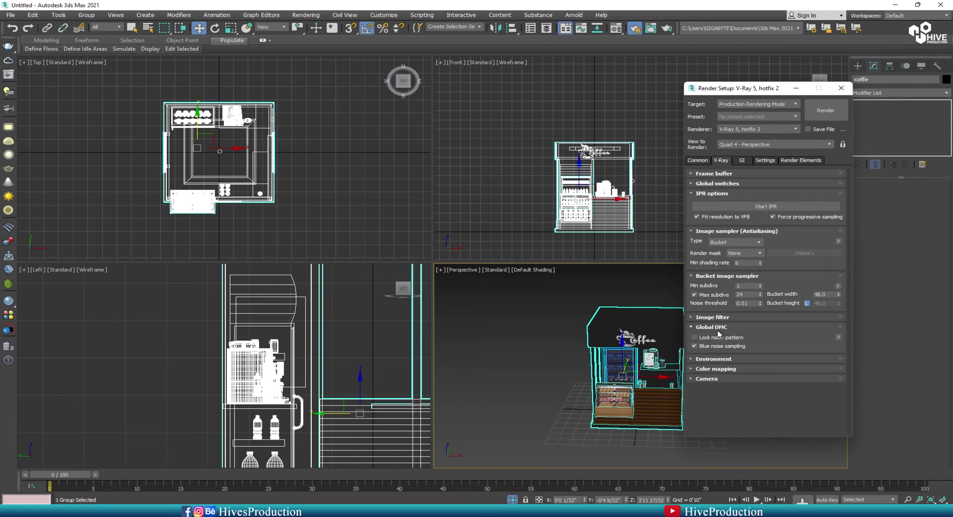
click(653, 290)
click(840, 88)
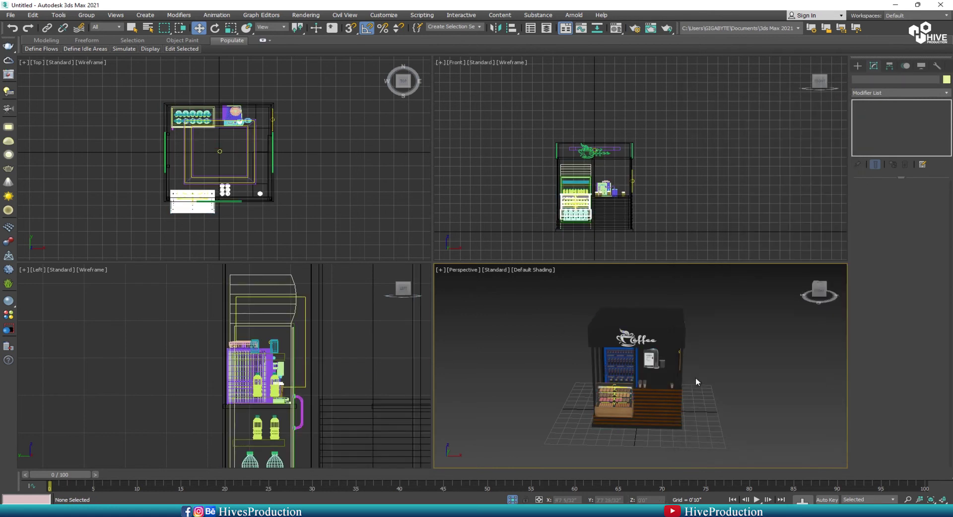
click(857, 66)
click(888, 79)
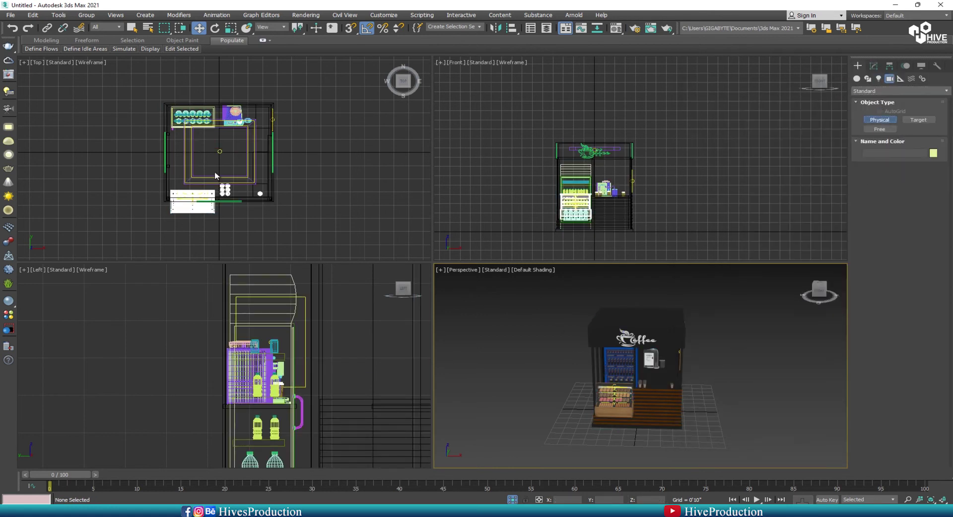
scroll(182, 158, down, 4)
drag(240, 242, 208, 172)
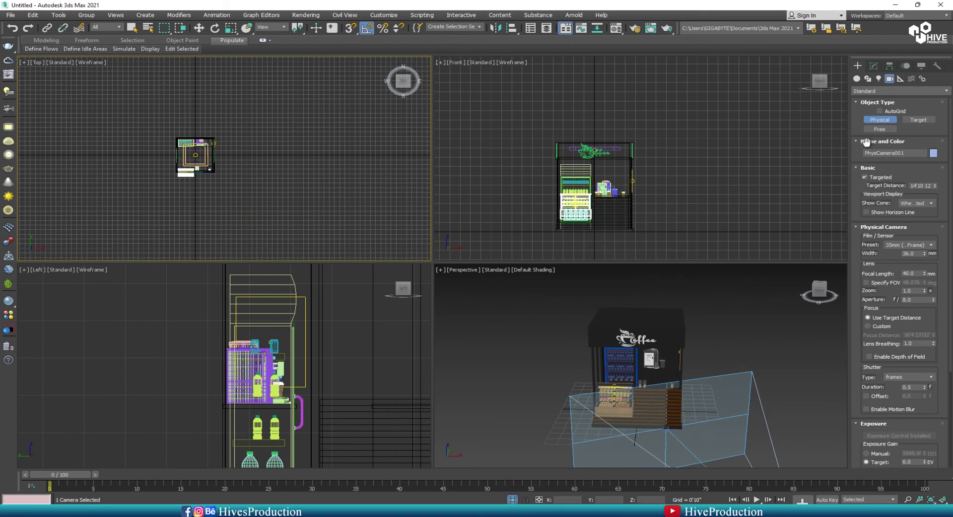
key(Delete)
Place a Target camera in the top view, aimed diagonally at the booth's front corner, and look through it.
click(918, 120)
drag(239, 218, 204, 163)
right_click(671, 374)
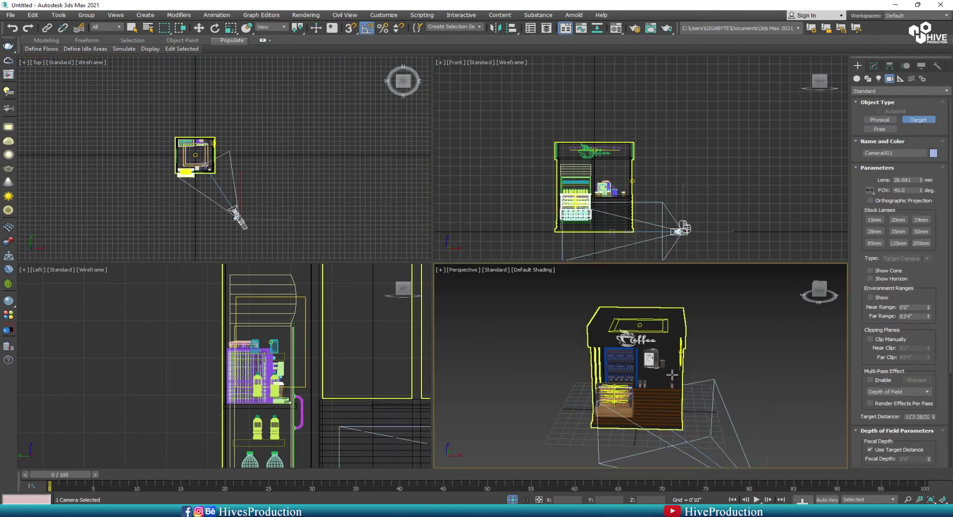
key(c)
Give the camera the 28mm stock lens and reframe its view so the whole booth fits.
key(alt+w)
click(875, 232)
scroll(467, 221, down, 5)
middle_drag(468, 222, 485, 307)
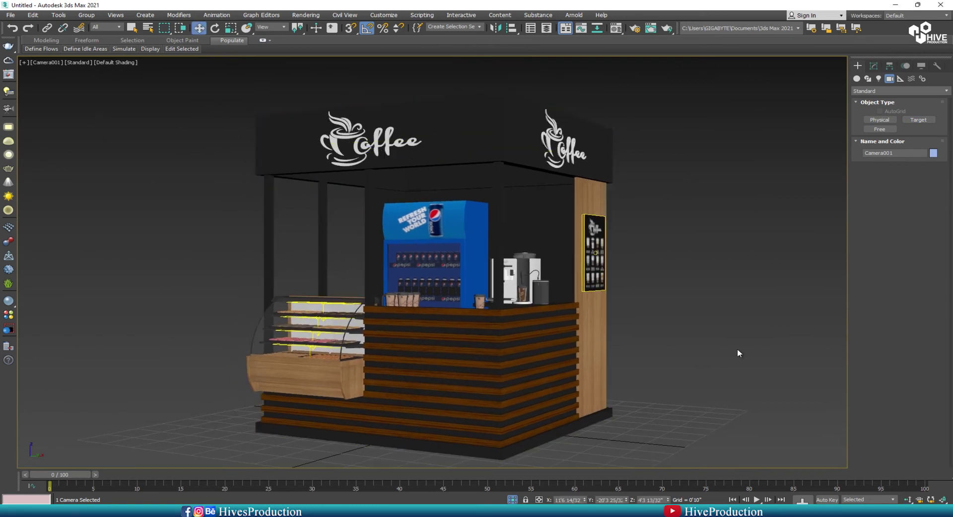
key(alt+w)
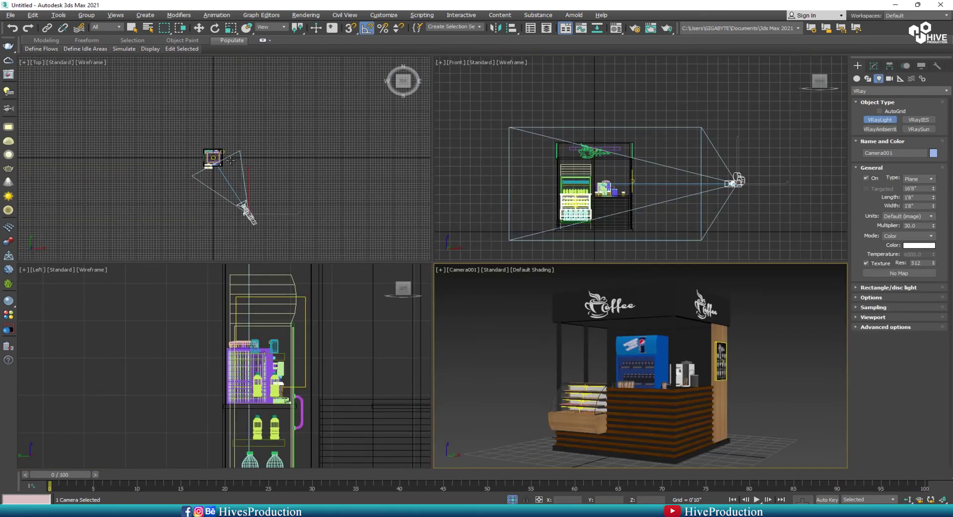
Draw a plane VRayLight about 15'1" by 14'3", tilt it towards the booth and position it above the front.
mouse_move(191, 146)
mouse_down()
mouse_move(240, 191)
mouse_move(211, 175)
mouse_up()
key(e)
scroll(317, 361, down, 10)
middle_drag(318, 362, 257, 362)
key(w)
drag(288, 362, 317, 324)
Run a test render of the camera view and put the frame buffer away.
click(785, 412)
key(shift+q)
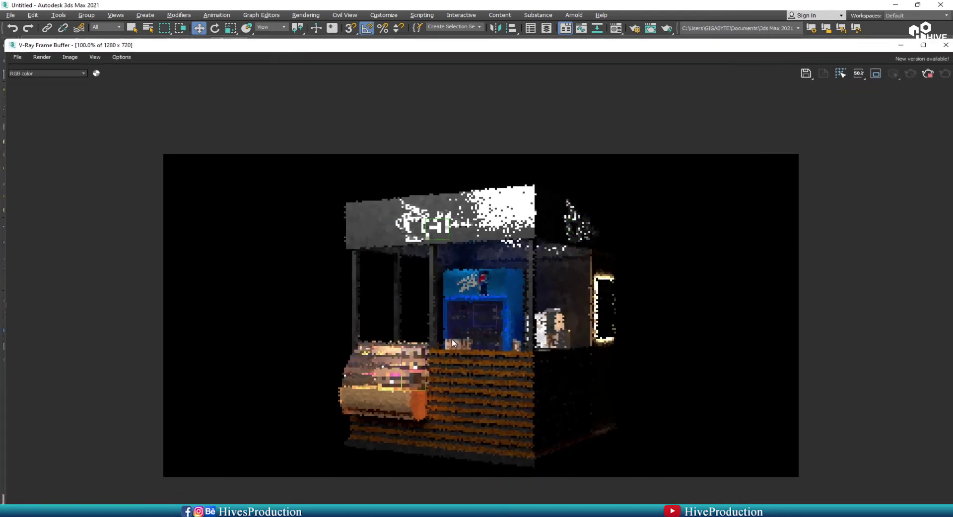
click(903, 47)
Set the multiplier of the plane light in front of the booth to 10.
click(566, 129)
click(875, 66)
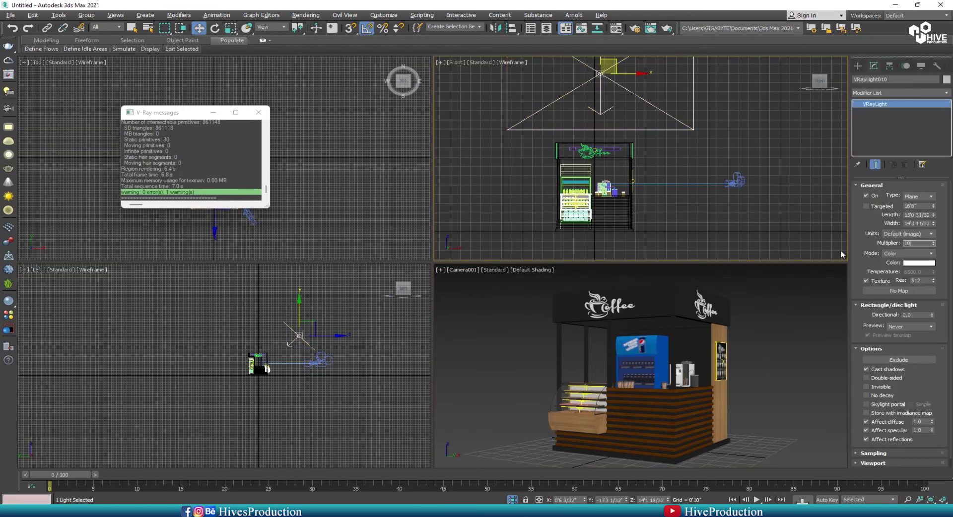
click(315, 327)
click(328, 348)
click(300, 334)
Raise the plane light higher, rotate it to a flatter tilt and render the camera view again.
drag(314, 321, 332, 272)
key(e)
click(345, 279)
click(317, 322)
key(w)
click(758, 386)
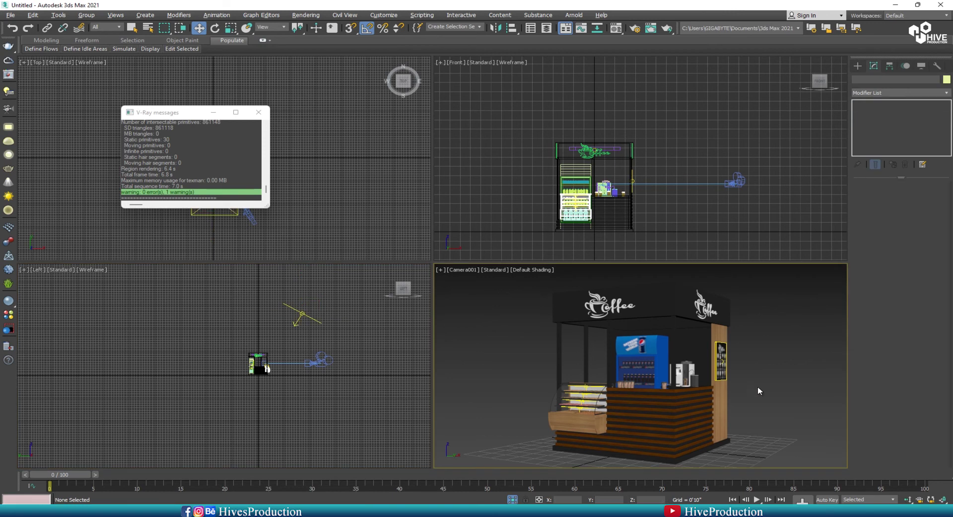
key(shift+q)
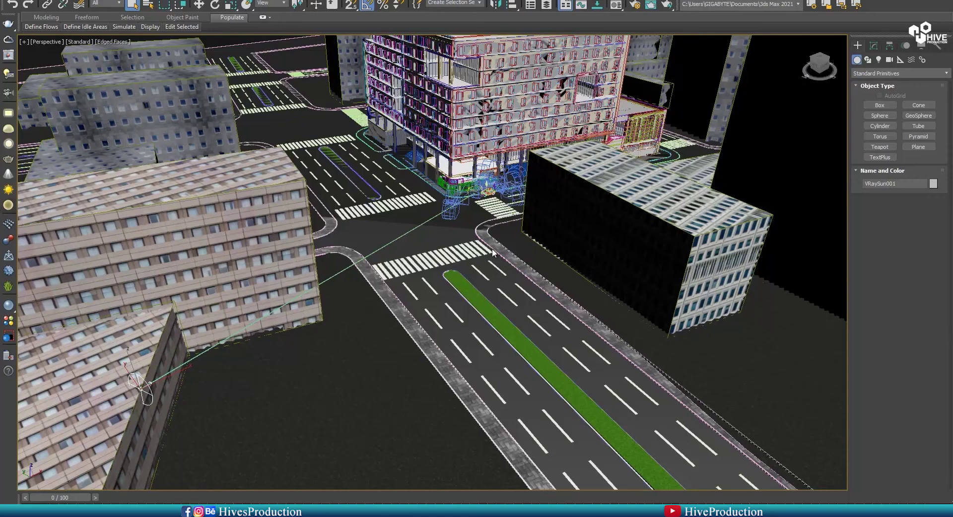
In the city street scene, start merging a file and browse to the Coffe folder inside stuff on the desktop.
alt+middle_drag(503, 248, 524, 306)
alt+middle_drag(387, 213, 385, 249)
click(9, 1)
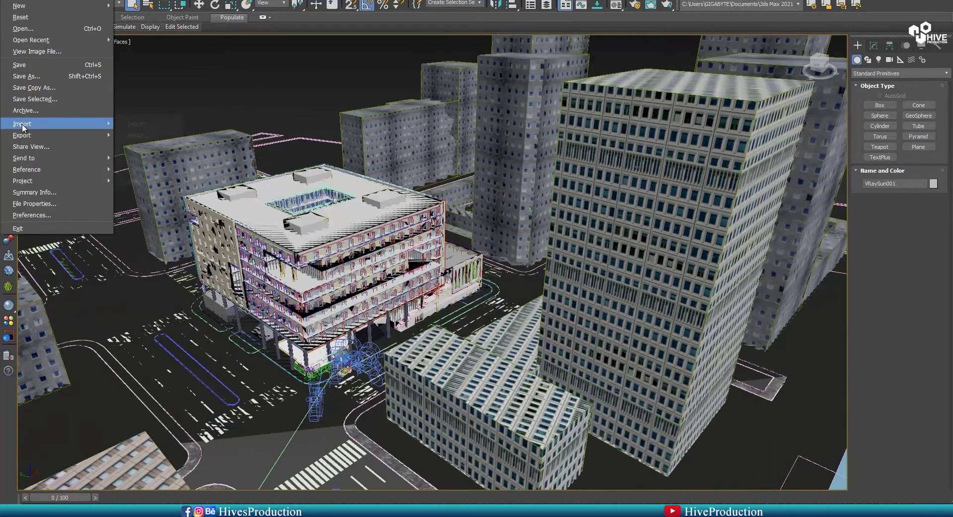
mouse_move(99, 124)
click(138, 132)
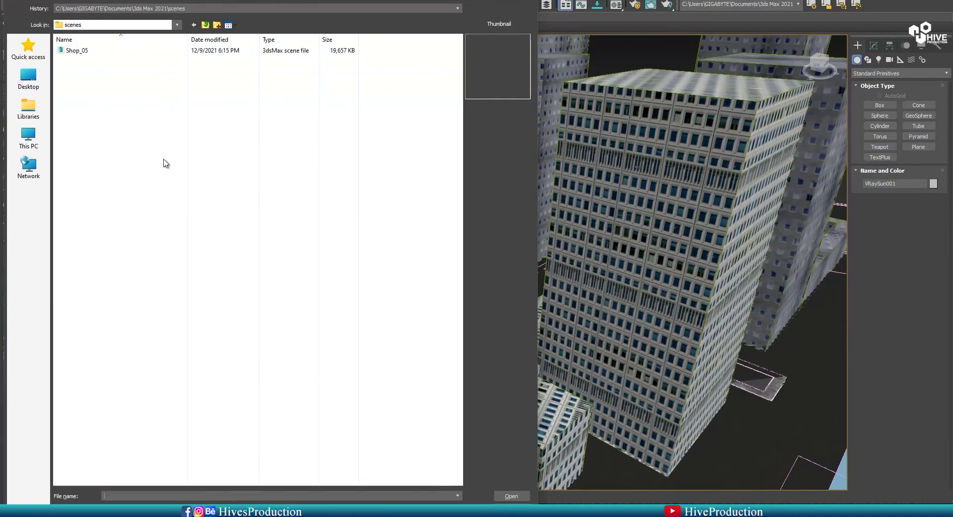
click(94, 9)
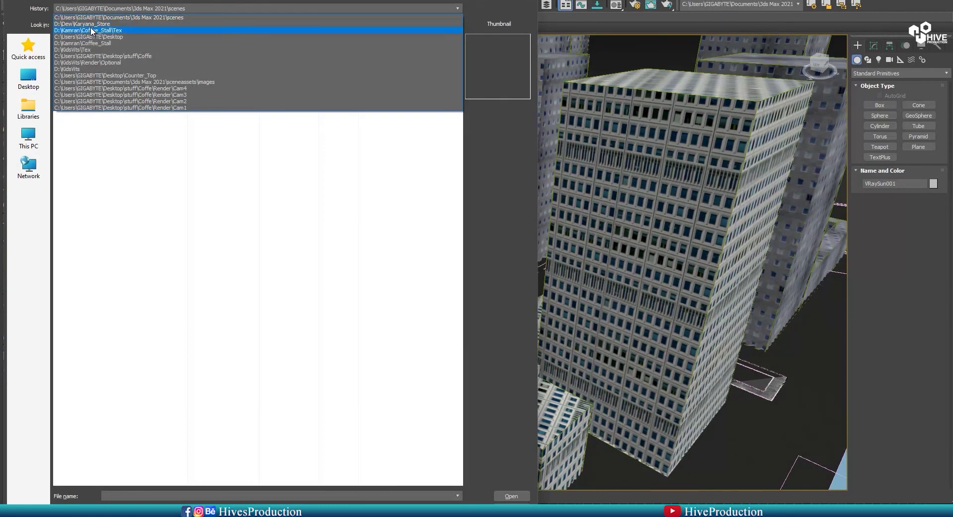
click(92, 31)
click(28, 78)
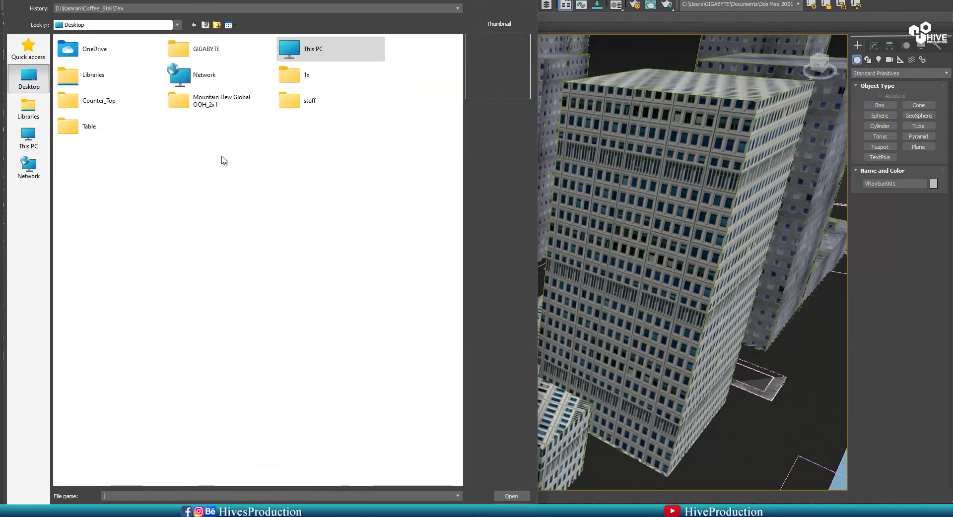
double_click(298, 105)
double_click(72, 54)
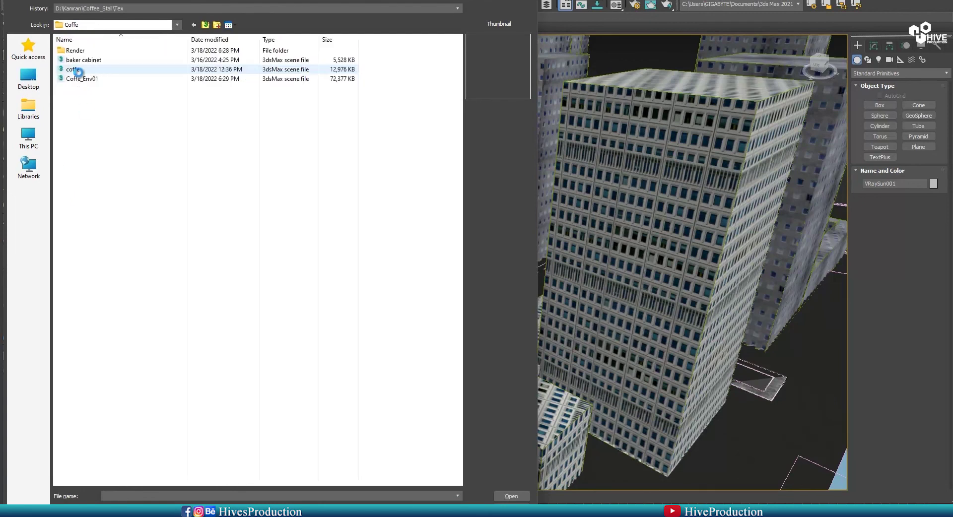
Merge only the shop group from the coffe scene file, renaming the duplicate object to "shops".
click(79, 79)
click(70, 71)
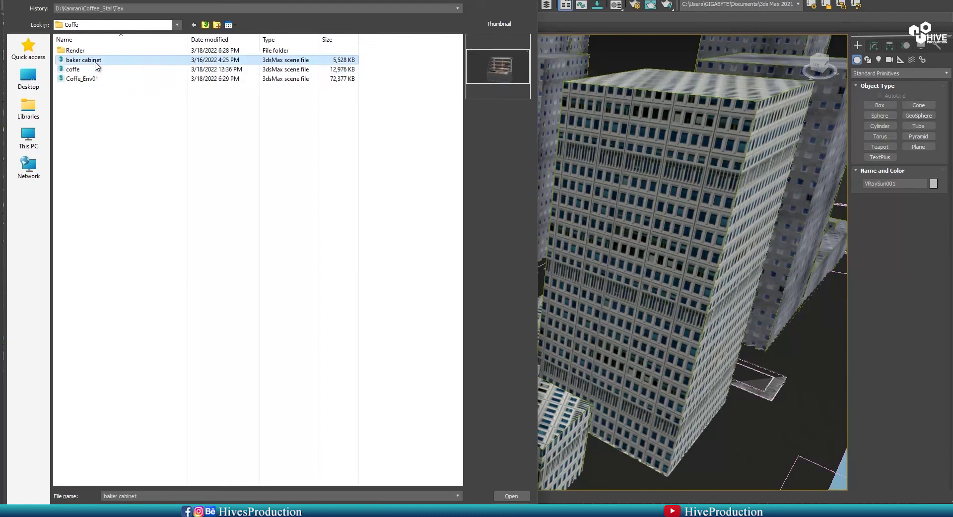
click(80, 79)
click(80, 71)
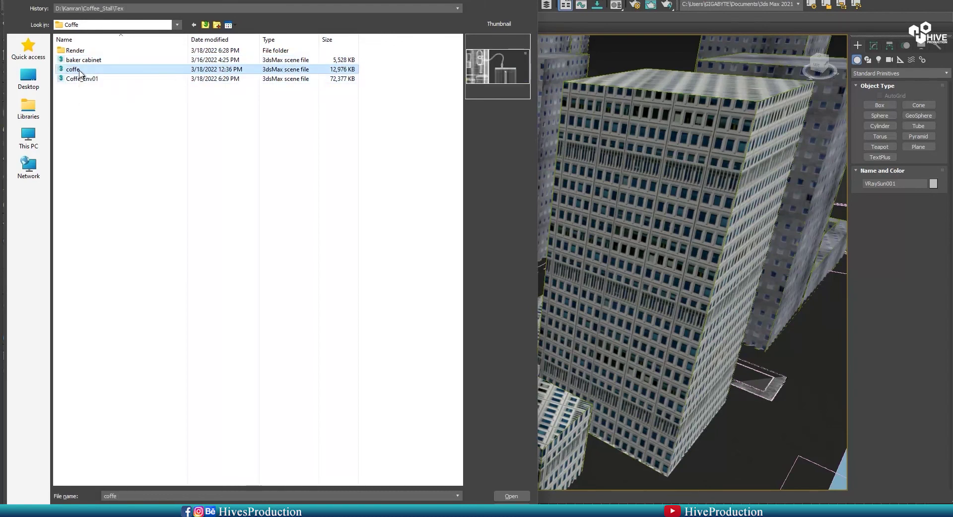
double_click(110, 72)
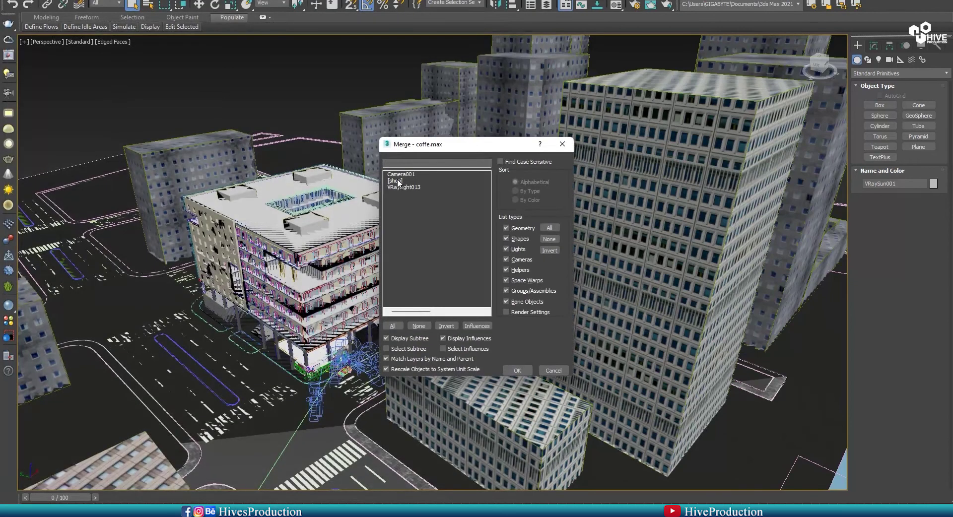
click(516, 369)
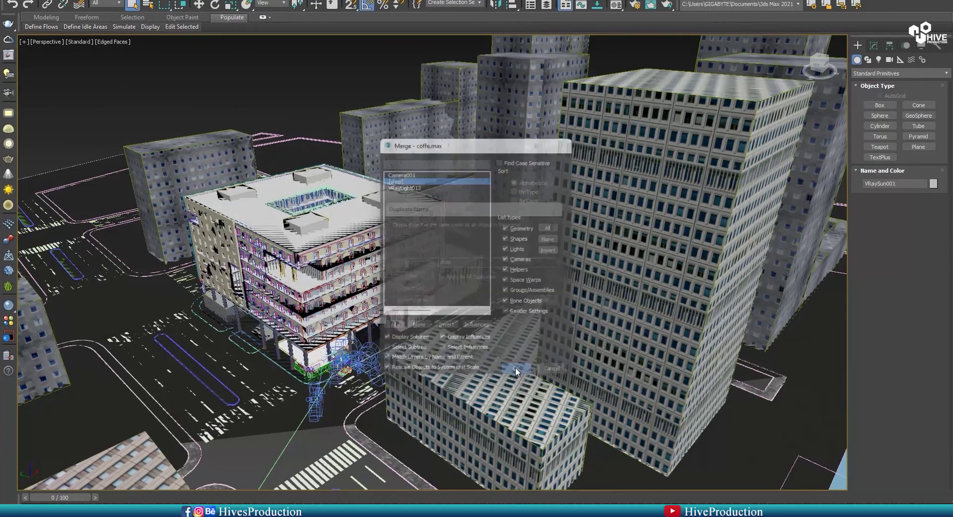
text(s)
key(Return)
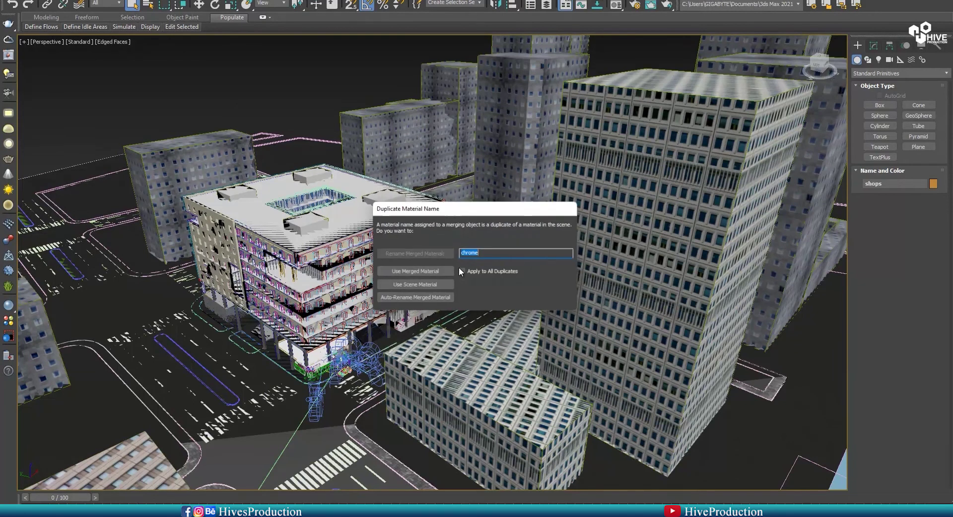
Rename the merged versions of the duplicate materials chrome and Material #4943.
text(sf2)
key(Return)
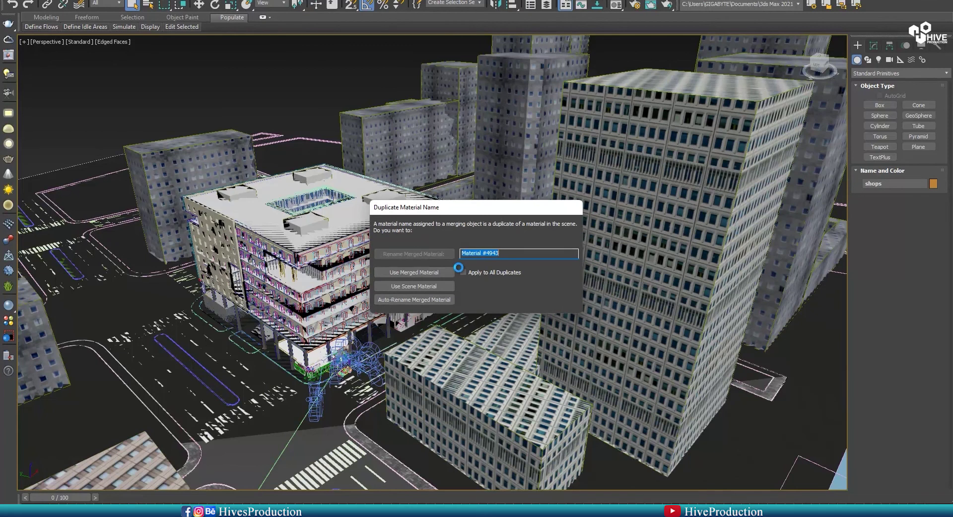
text(mateial)
key(Return)
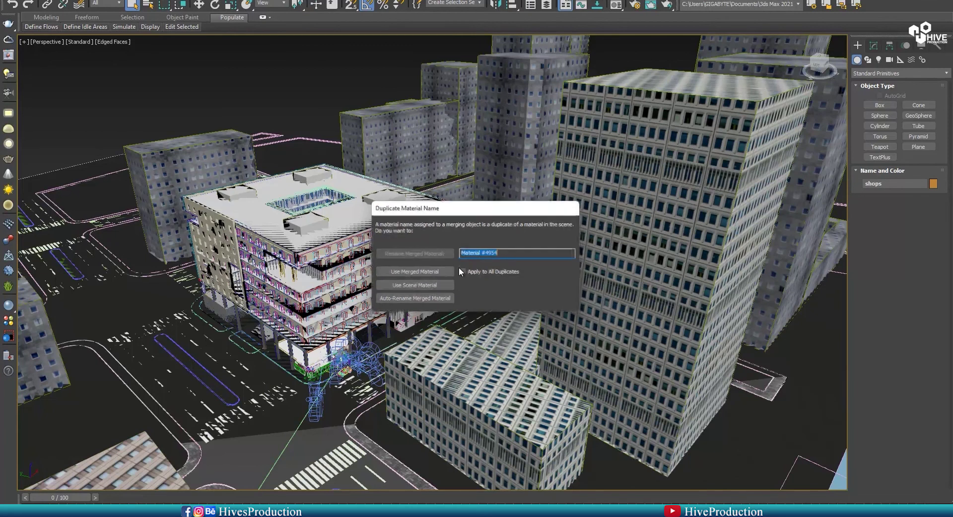
Resolve the remaining duplicate numbered materials by renaming the merged ones, and dismiss the Scene Converter.
key(Right)
key(shift+Left)
key(shift+Left)
key(shift+Left)
key(shift+Left)
key(shift+Left)
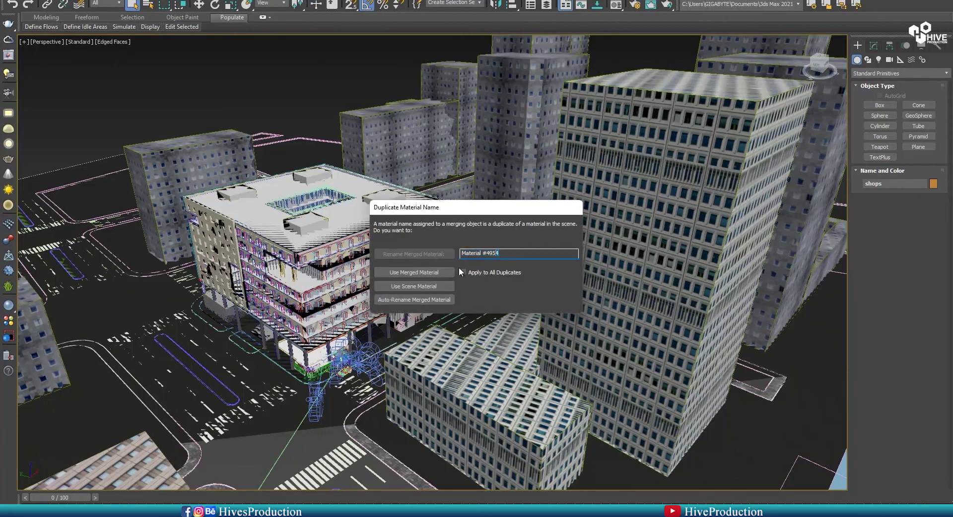
key(Return)
key(Right)
key(shift+Left)
key(shift+Left)
key(shift+Left)
key(shift+Left)
text(4)
key(Return)
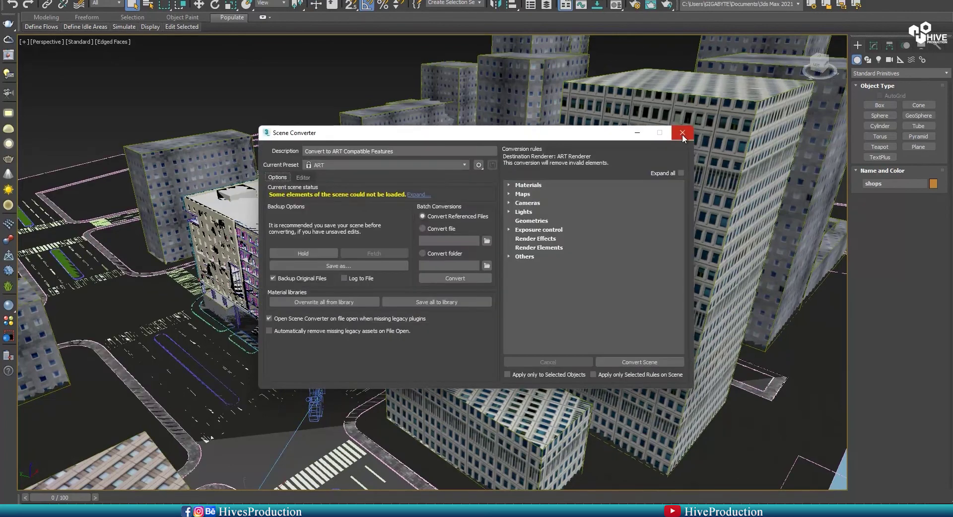
click(681, 133)
Move the merged booth in the top view from the crosswalk to the pavement along the main building.
alt+middle_drag(398, 337, 442, 352)
key(w)
scroll(334, 305, down, 5)
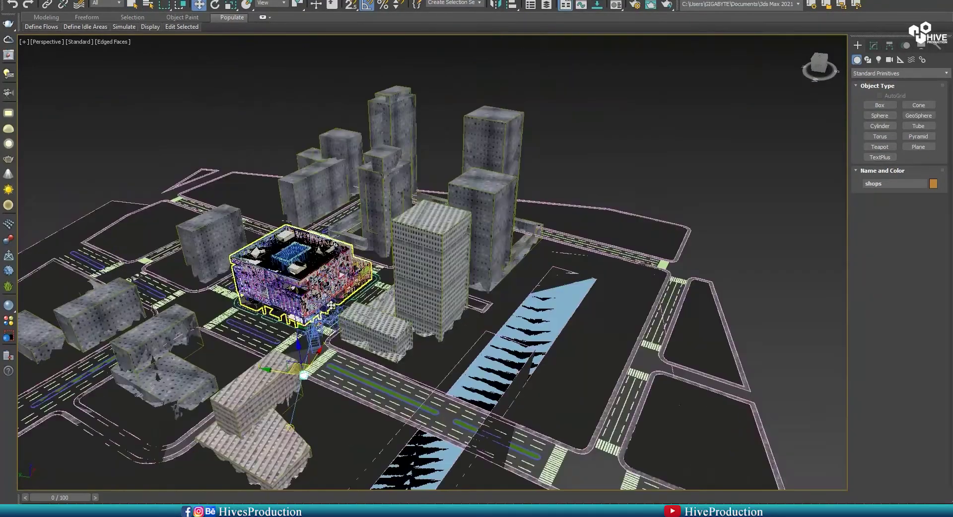
alt+middle_drag(309, 309, 232, 289)
key(z)
scroll(384, 231, down, 8)
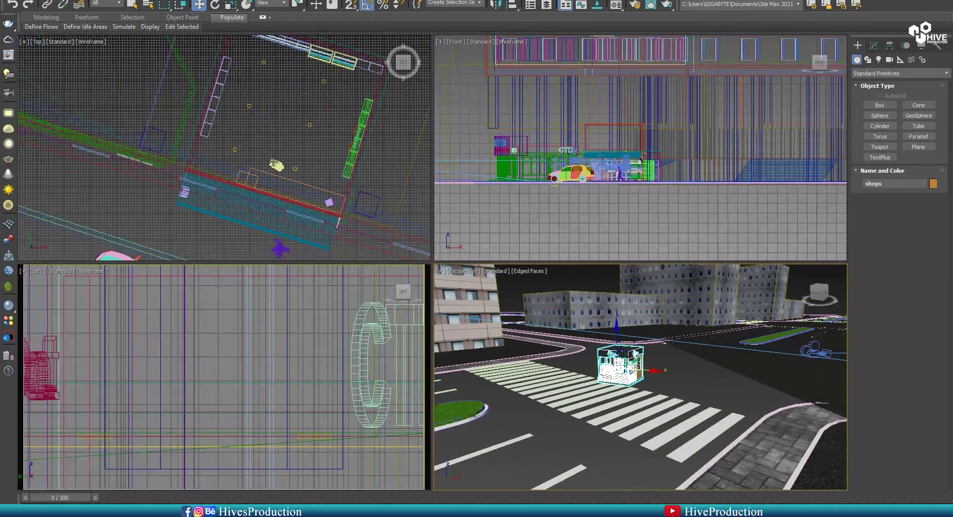
scroll(204, 107, up, 5)
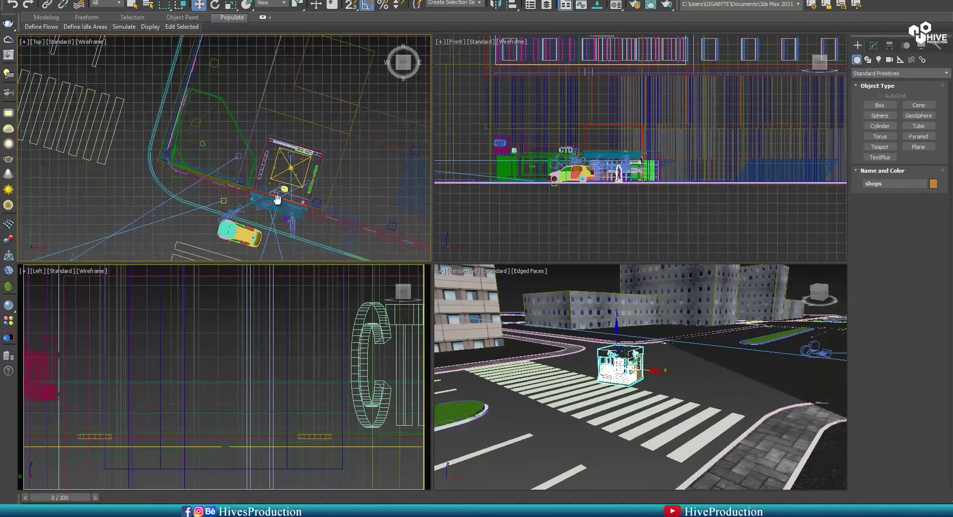
scroll(203, 105, down, 3)
scroll(144, 133, up, 2)
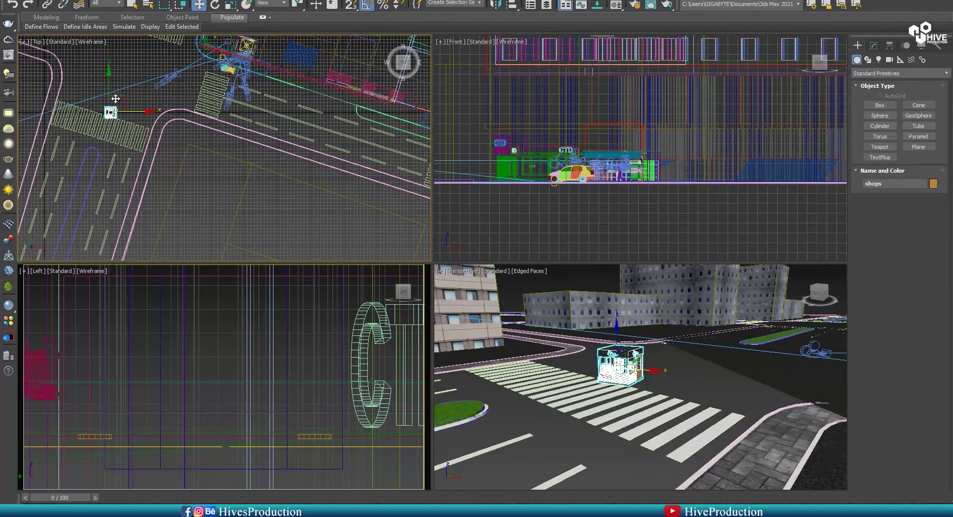
drag(119, 95, 341, 102)
Rotate the booth in the top view so its sides line up with the slanted street and building front.
scroll(338, 73, up, 5)
middle_drag(338, 73, 275, 143)
scroll(317, 194, up, 2)
key(e)
drag(295, 143, 303, 145)
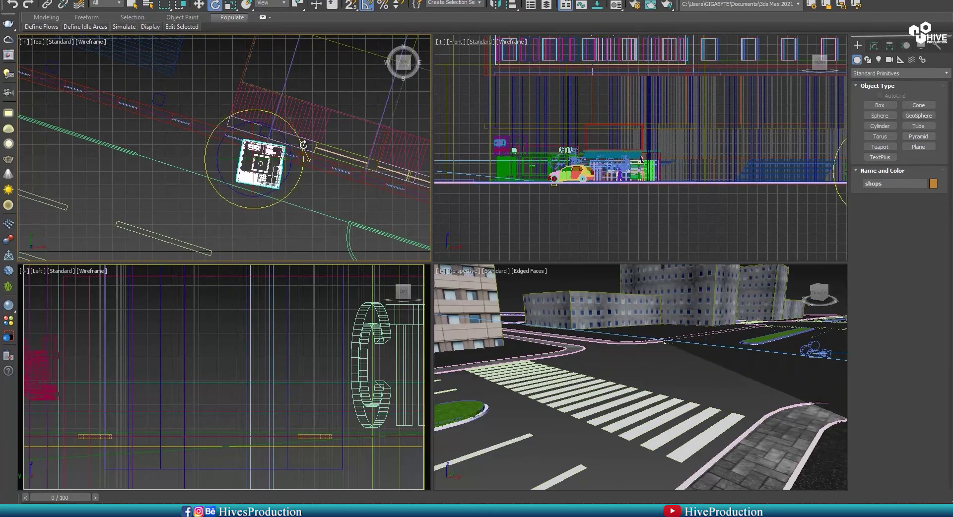
Shift the booth in the top view a short distance along the pavement, clear of the building front.
scroll(304, 144, up, 4)
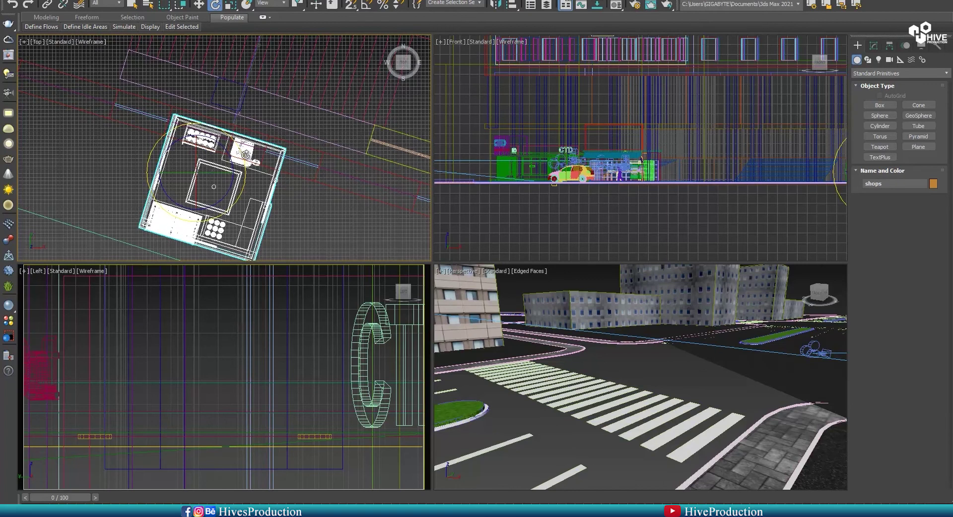
scroll(303, 132, down, 5)
key(w)
drag(286, 139, 253, 132)
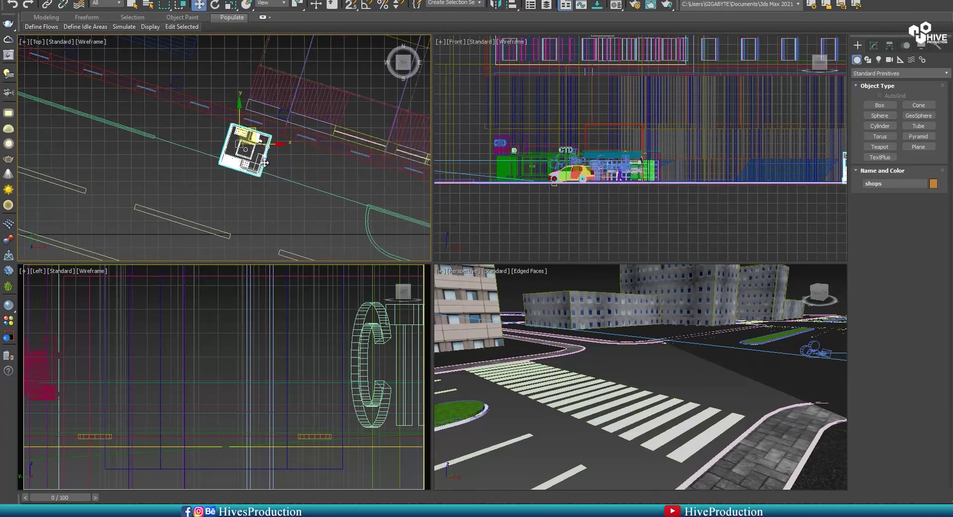
scroll(264, 163, down, 4)
middle_drag(264, 161, 234, 155)
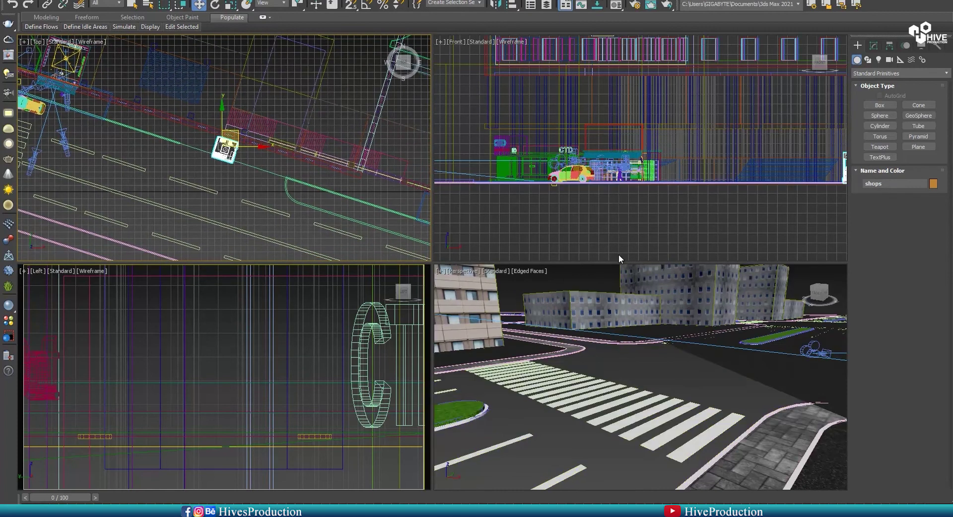
Set the reference coordinate system to Local and slide the booth along its own axis in the perspective view.
middle_click(643, 392)
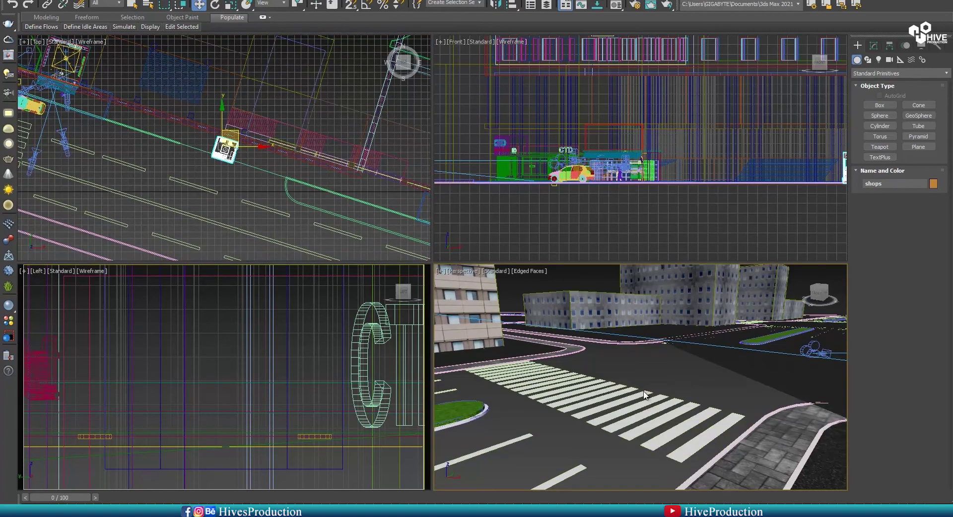
key(z)
key(alt+w)
alt+middle_drag(644, 395, 491, 393)
alt+middle_drag(466, 275, 515, 308)
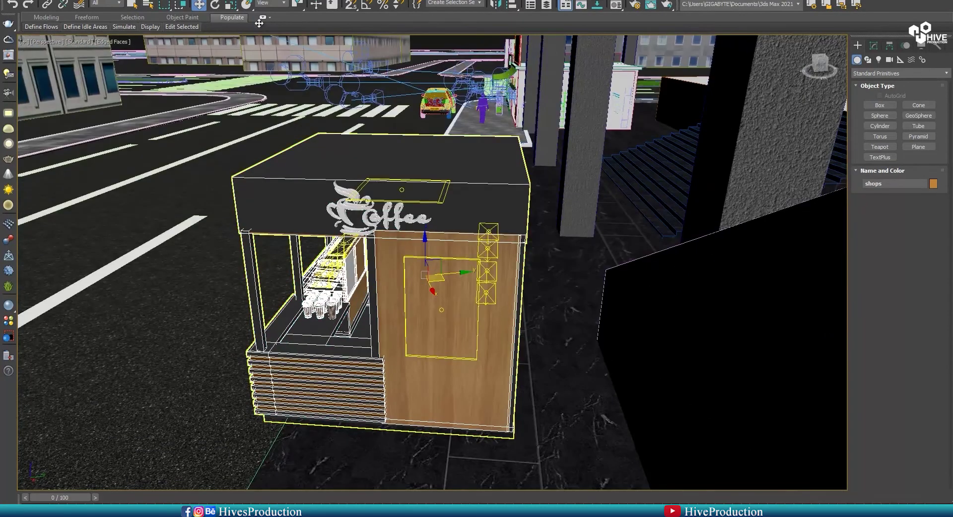
click(270, 3)
click(272, 37)
drag(433, 274, 503, 287)
alt+middle_drag(503, 287, 489, 317)
Try to apply the stone paving material, Material #209573, to the ground object Group03.
click(310, 259)
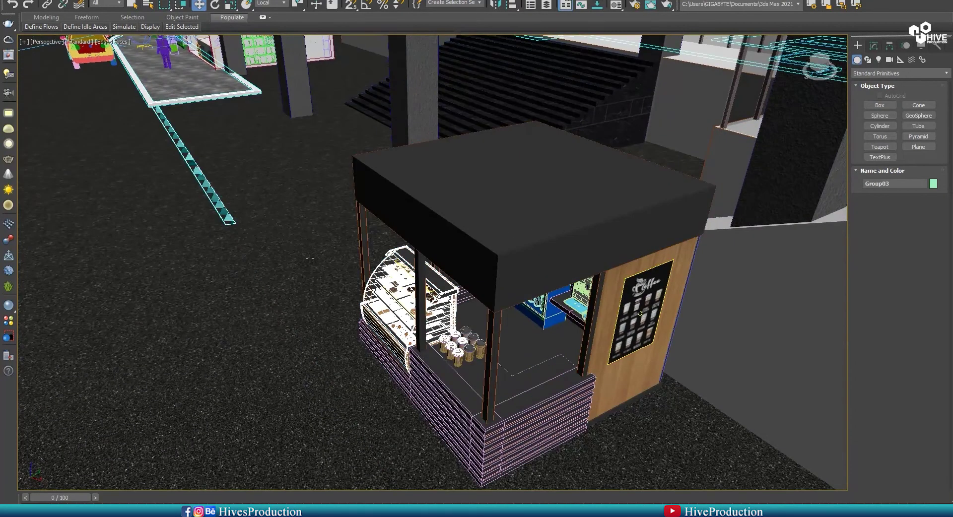
key(m)
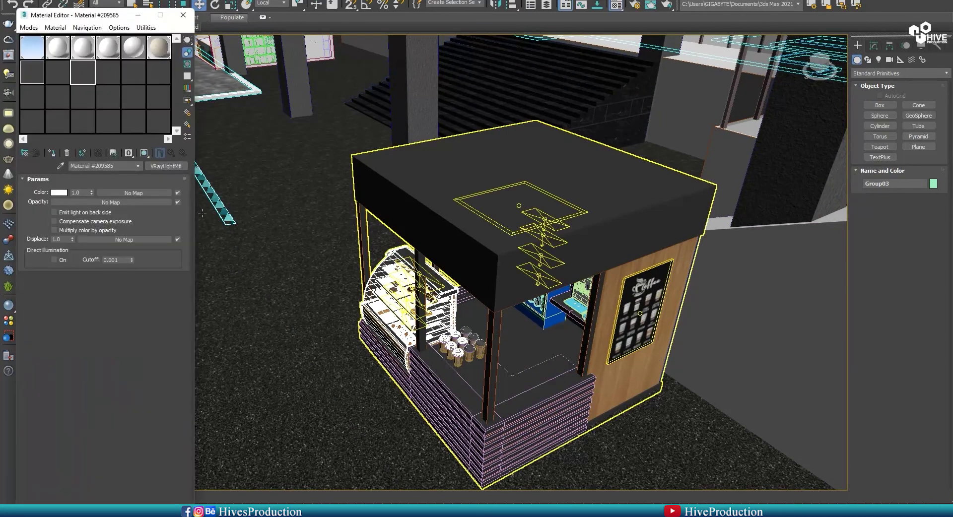
click(156, 74)
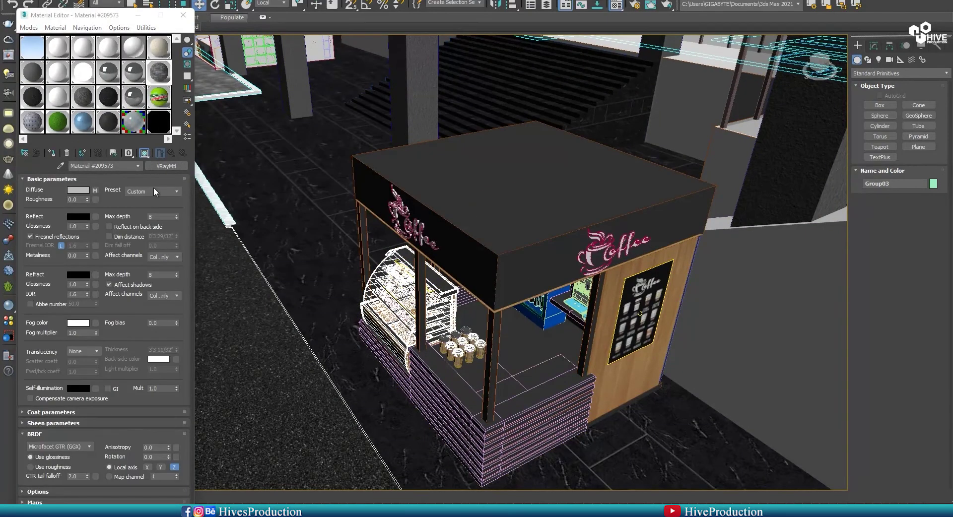
click(50, 153)
scroll(356, 355, down, 10)
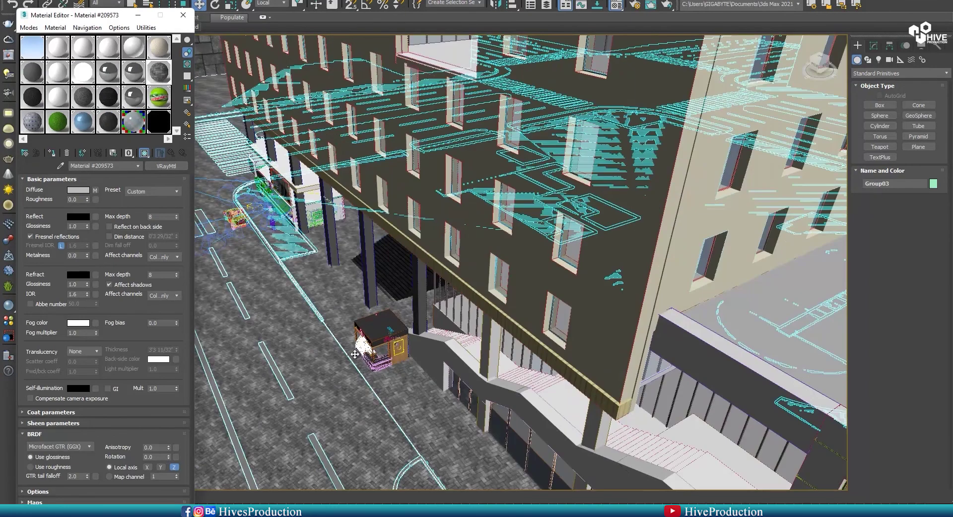
click(82, 0)
click(92, 31)
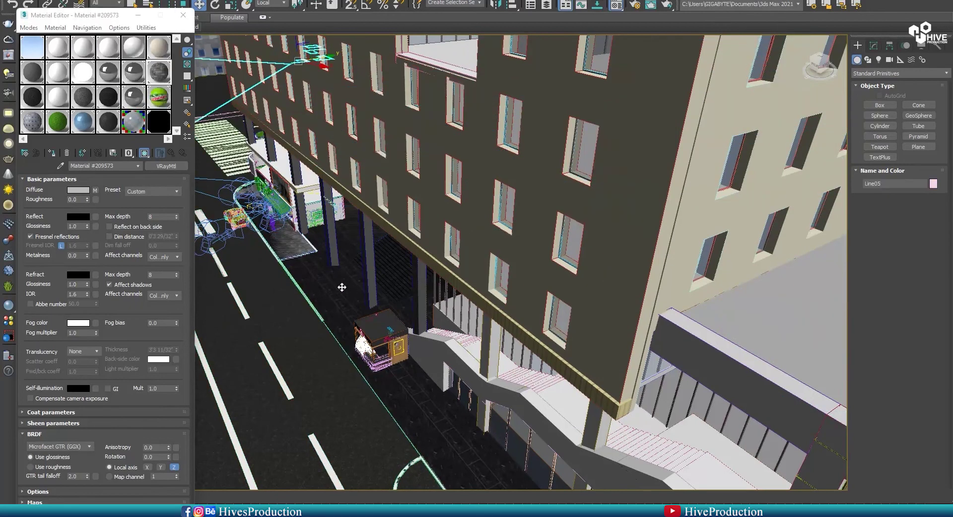
Apply the stone paving material, Material #209573, to the pavement object Line06 under the booth and close the Material Editor.
scroll(343, 293, down, 5)
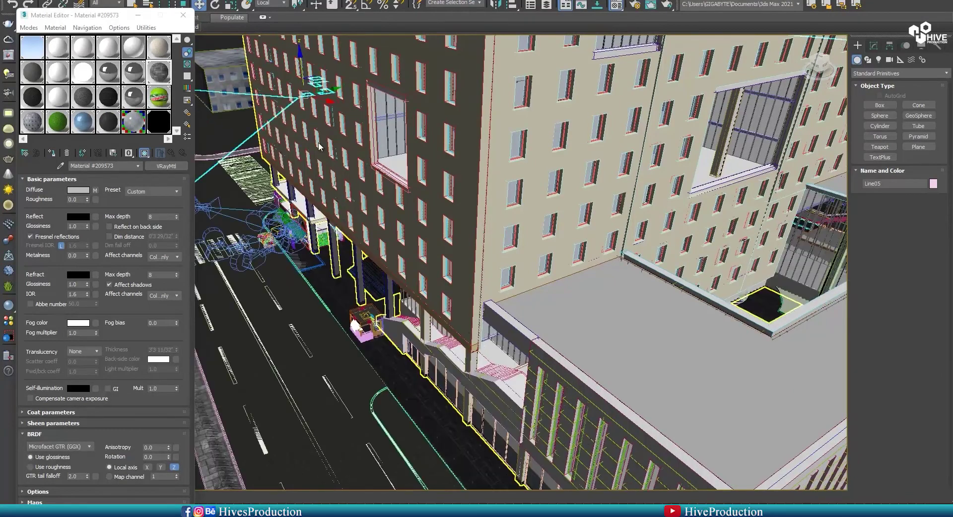
click(403, 369)
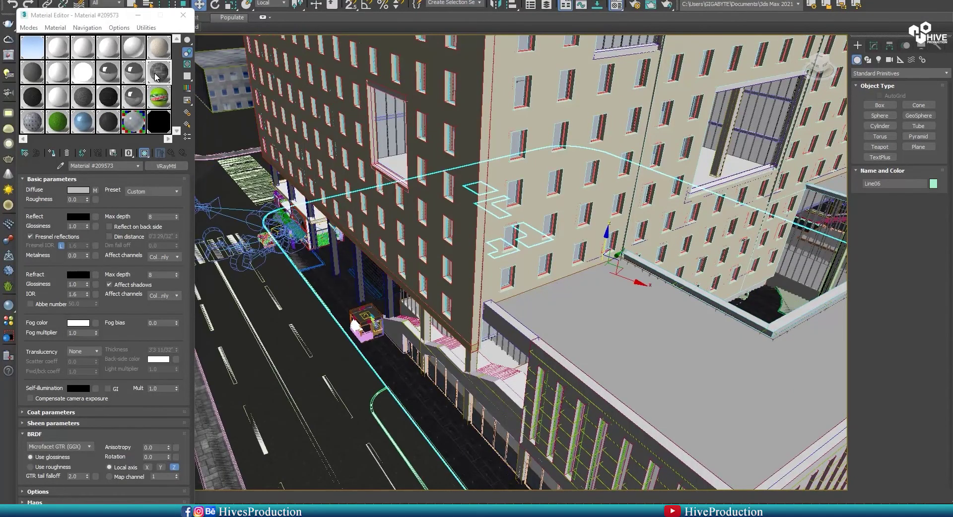
scroll(423, 377, down, 6)
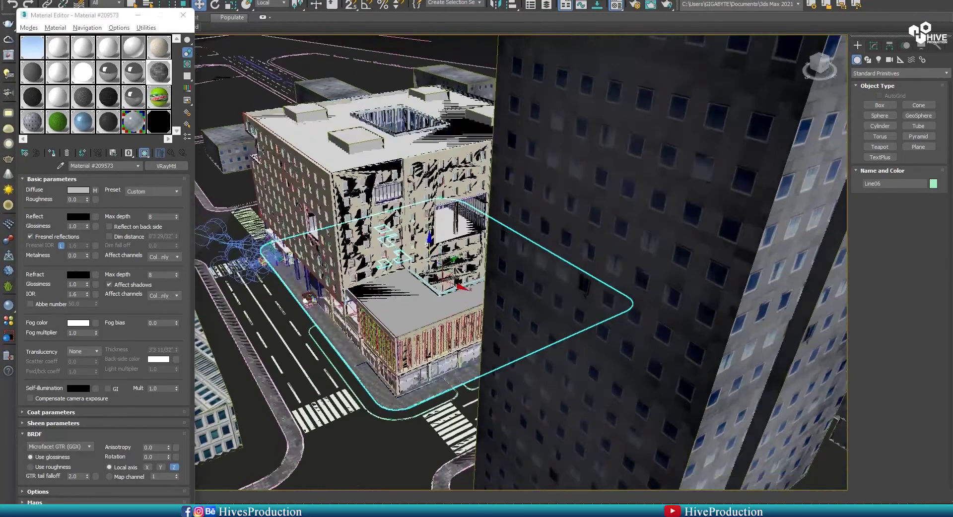
scroll(427, 376, up, 6)
alt+middle_drag(370, 331, 385, 303)
middle_drag(385, 303, 607, 334)
click(407, 297)
key(z)
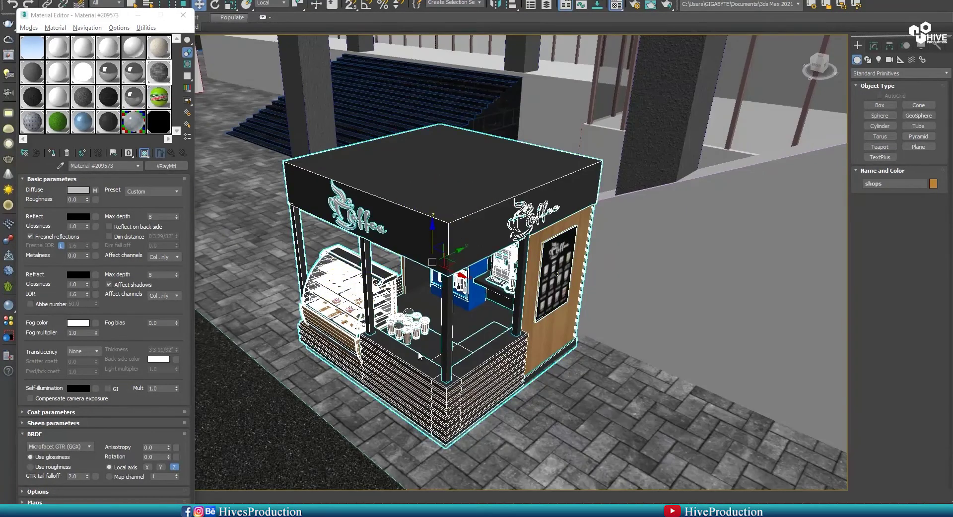
alt+middle_drag(415, 351, 424, 349)
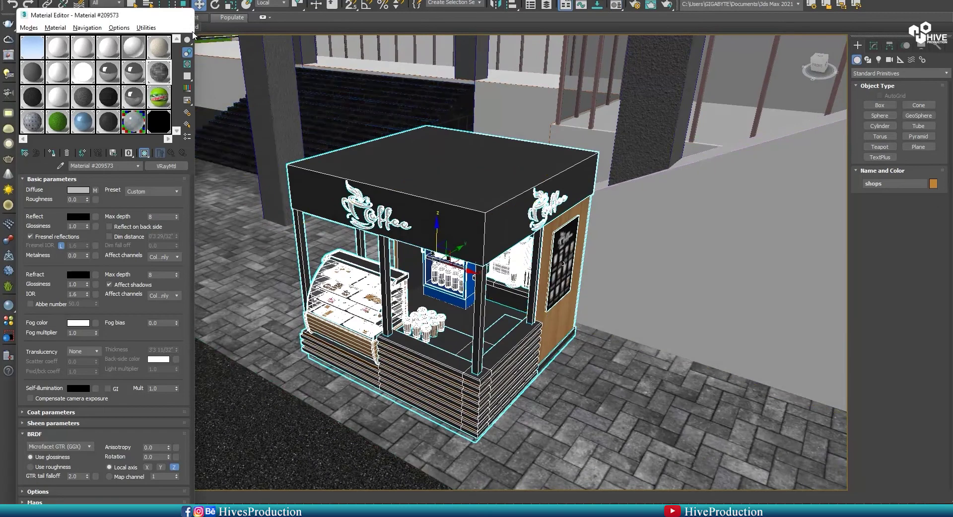
key(m)
Place a Target camera in the top view, standing on the road and aimed at the booth.
click(890, 59)
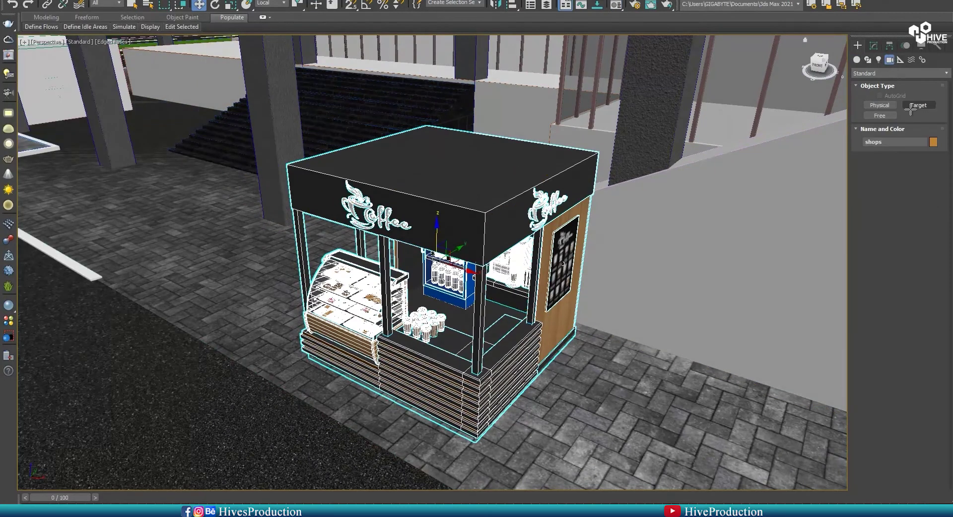
click(918, 104)
key(alt+w)
scroll(244, 201, down, 3)
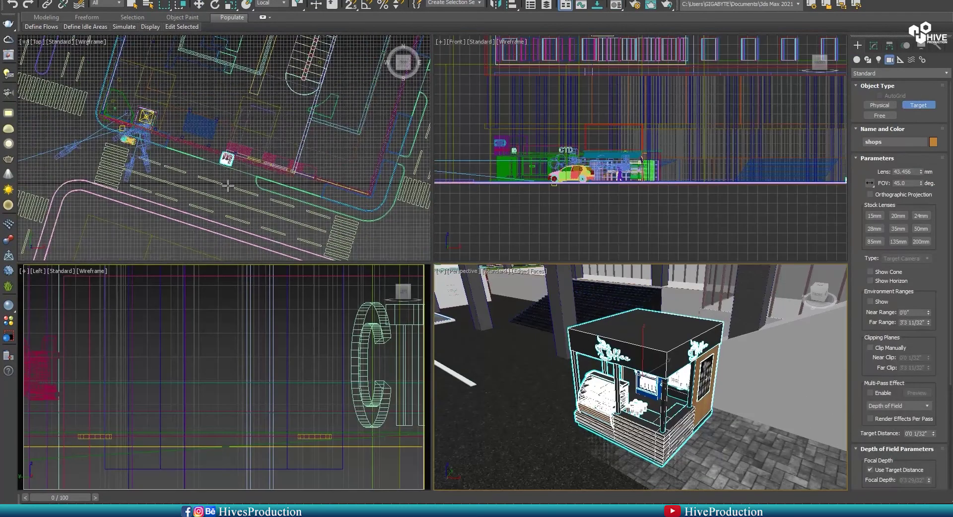
scroll(229, 177, up, 5)
drag(250, 214, 225, 110)
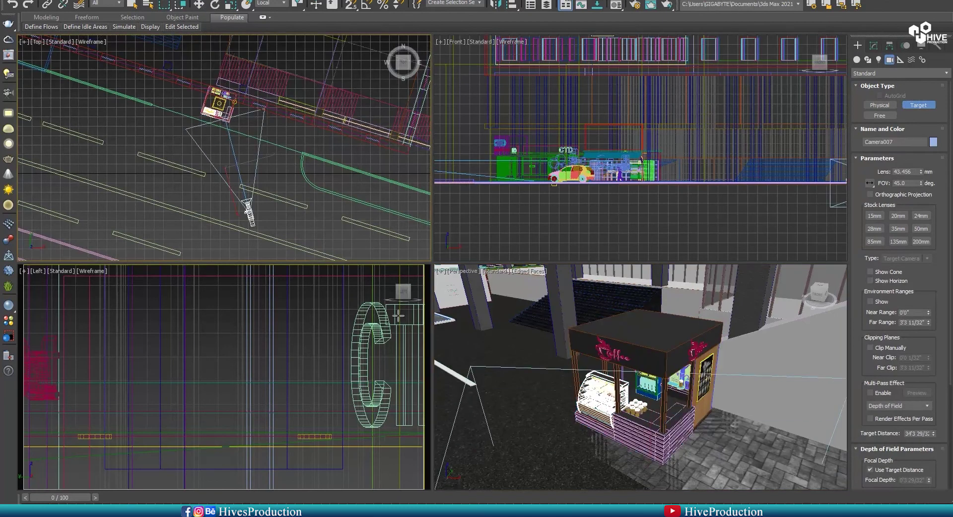
key(Escape)
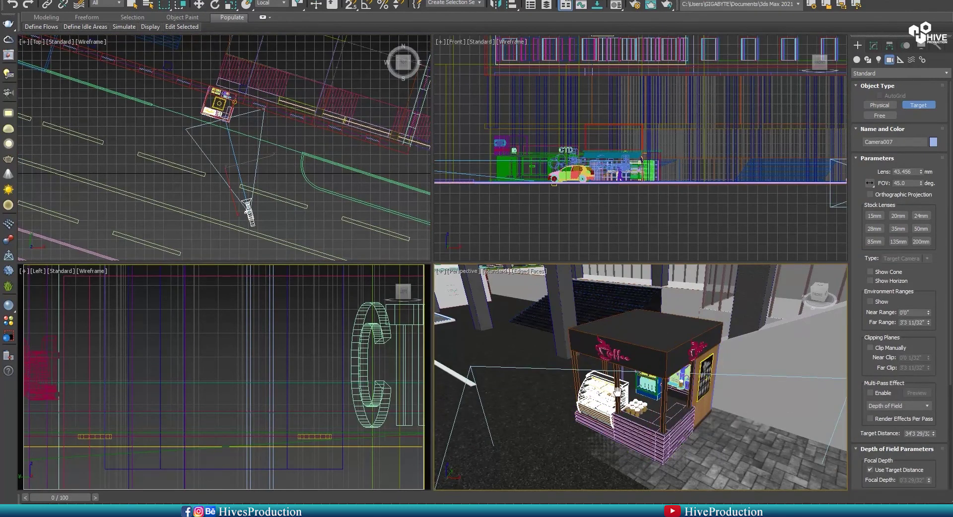
Look through the new camera and adjust its height, angle and distance so the whole booth fills the frame.
key(c)
key(alt+w)
middle_drag(486, 236, 505, 375)
right_click(561, 394)
alt+middle_drag(560, 394, 555, 407)
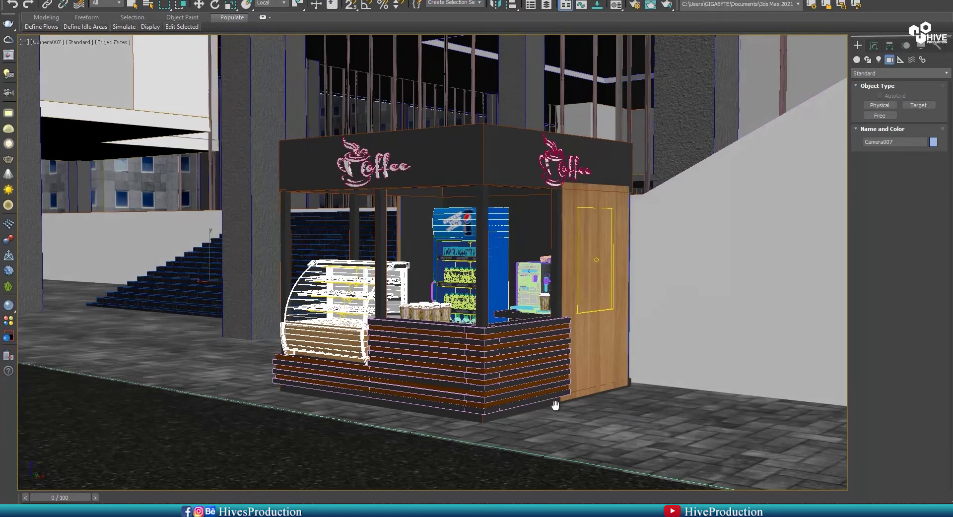
scroll(497, 385, up, 4)
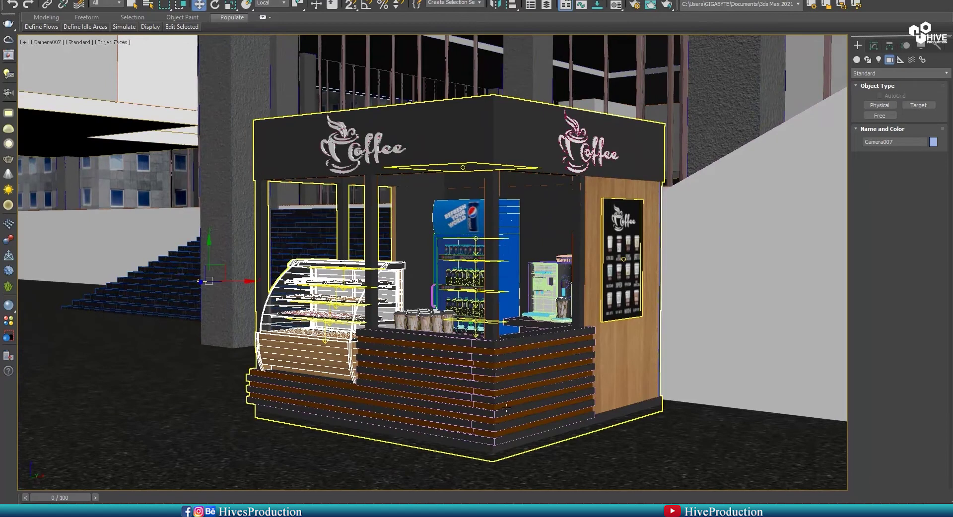
middle_drag(505, 415, 507, 399)
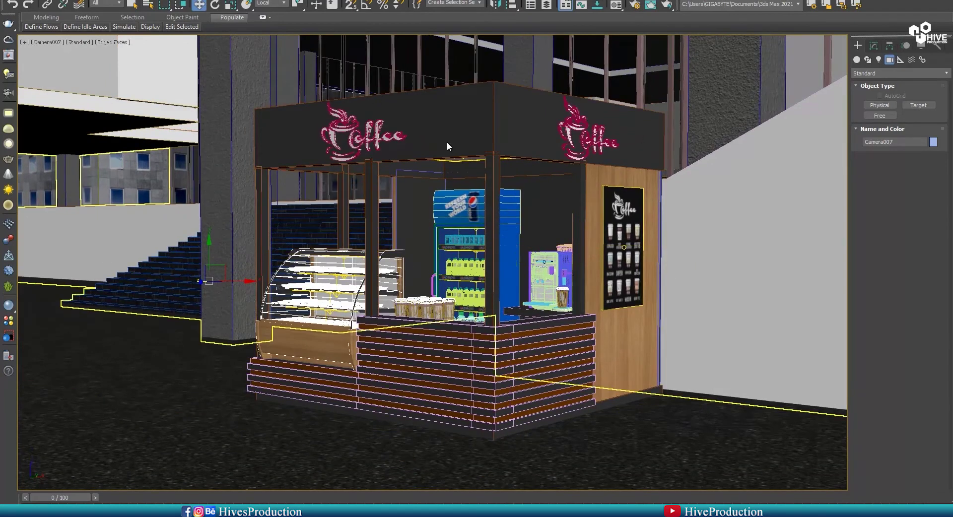
Run a V-Ray test render of the new camera view and close the V-Ray messages.
key(shift+q)
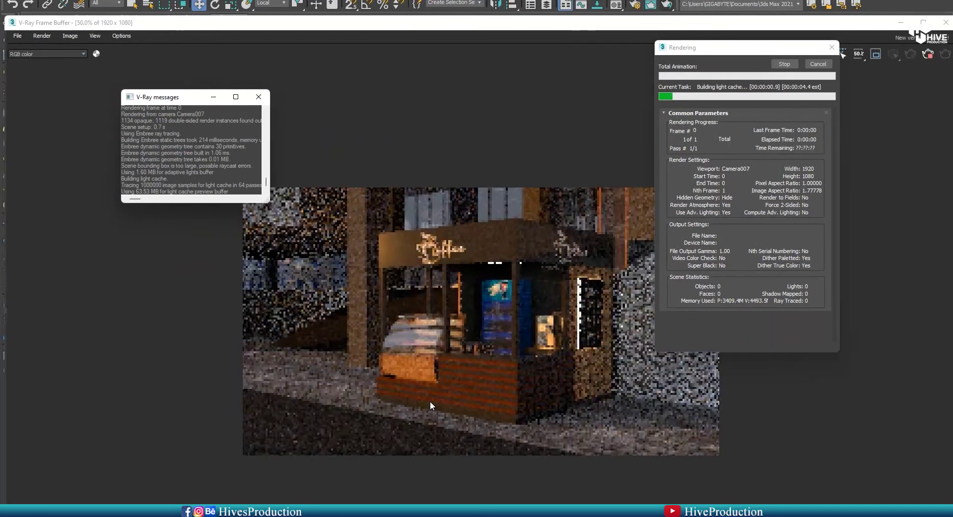
double_click(492, 356)
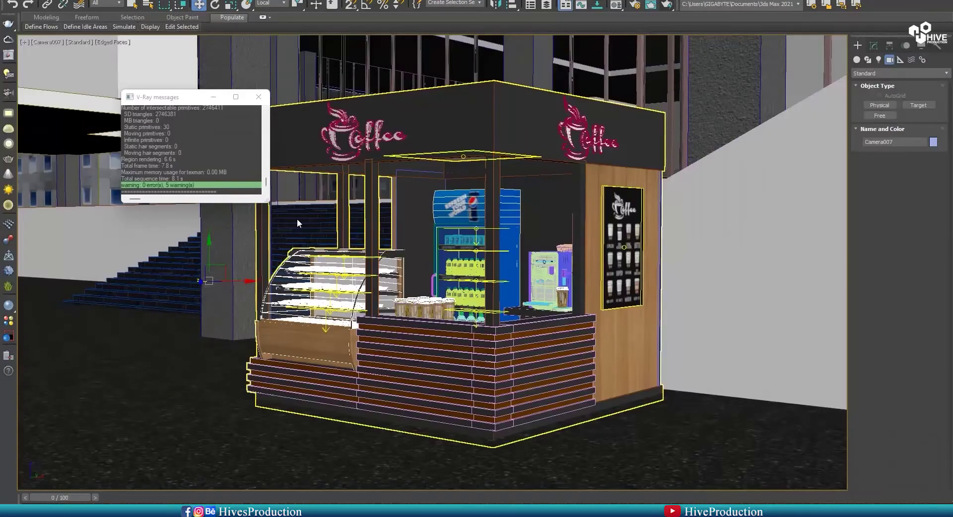
click(259, 97)
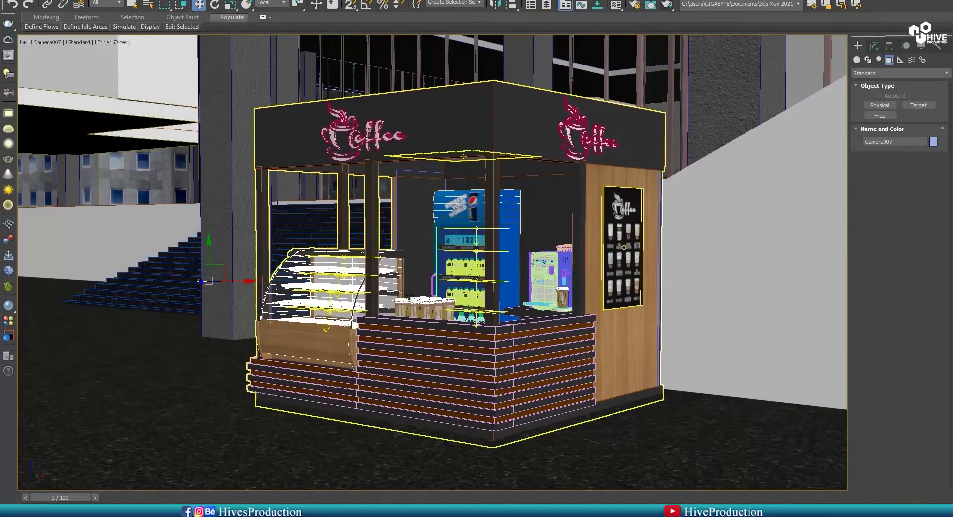
Select the V-Ray sun VRaySun001 in the top view and set the reference coordinate system to View.
key(alt+w)
middle_drag(231, 191, 305, 149)
scroll(306, 148, down, 6)
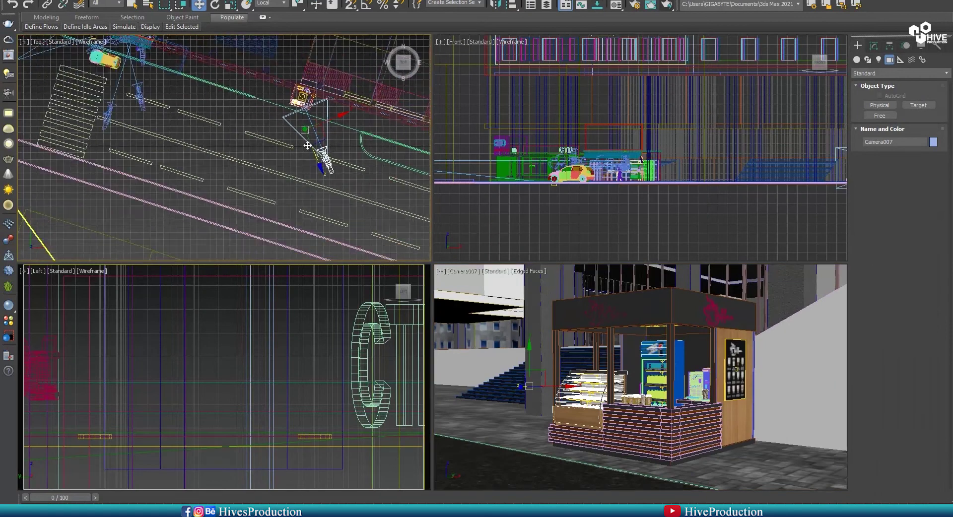
middle_drag(111, 193, 214, 195)
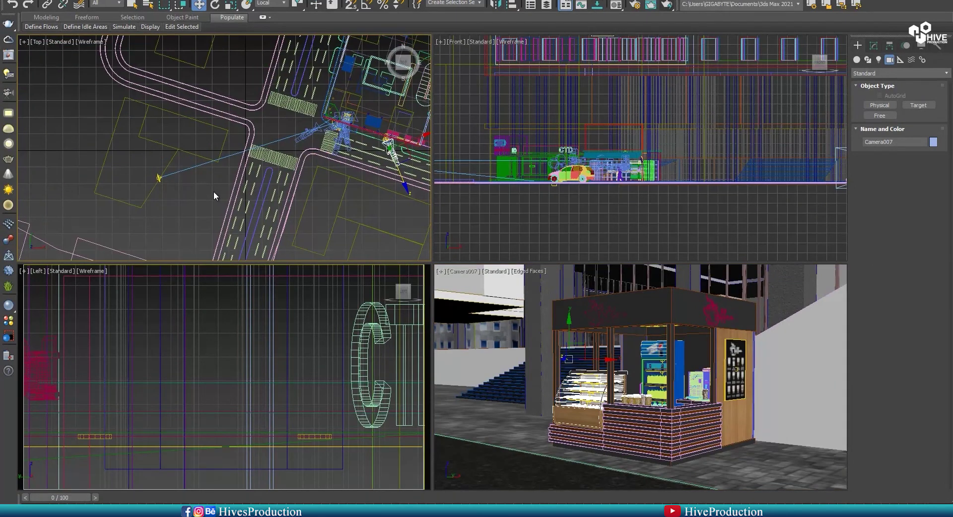
click(157, 175)
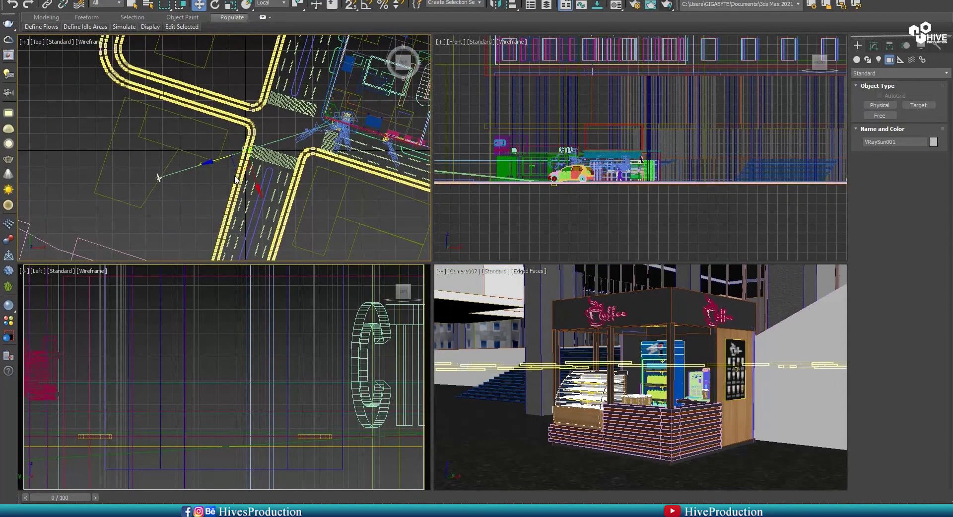
click(269, 3)
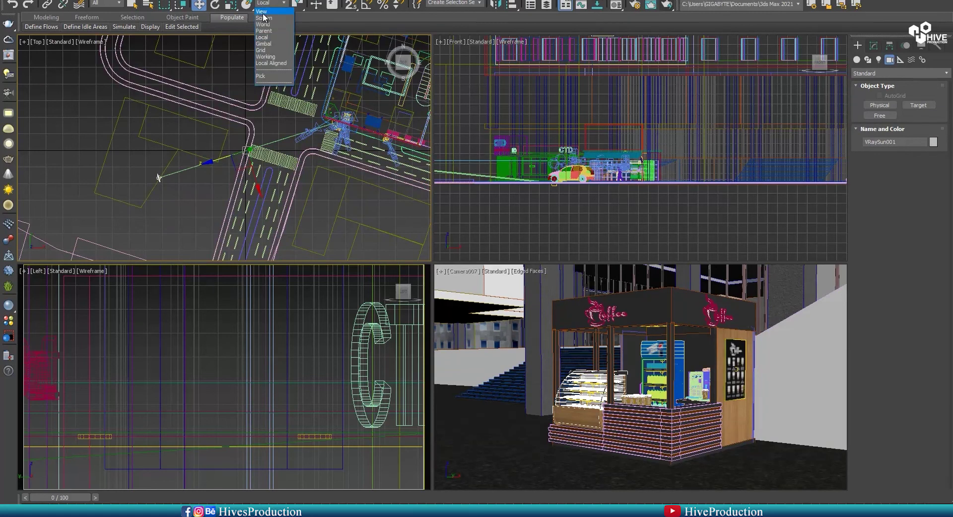
click(261, 10)
Change the Left viewport to a shaded perspective view overlooking the sun and the neighbouring building.
key(alt+w)
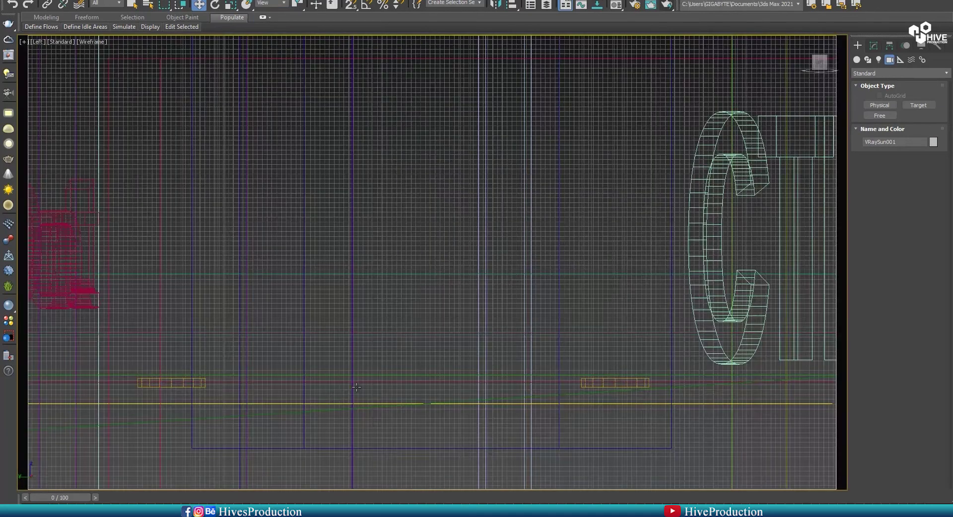
key(alt+w)
key(p)
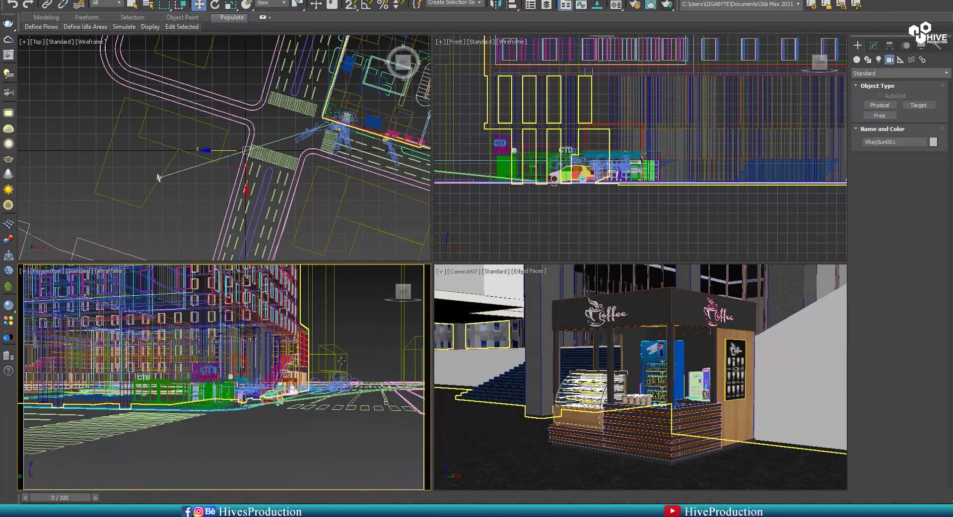
key(F3)
scroll(254, 357, down, 4)
mouse_move(253, 357)
alt+middle_down()
mouse_move(209, 374)
mouse_move(75, 376)
alt+middle_up()
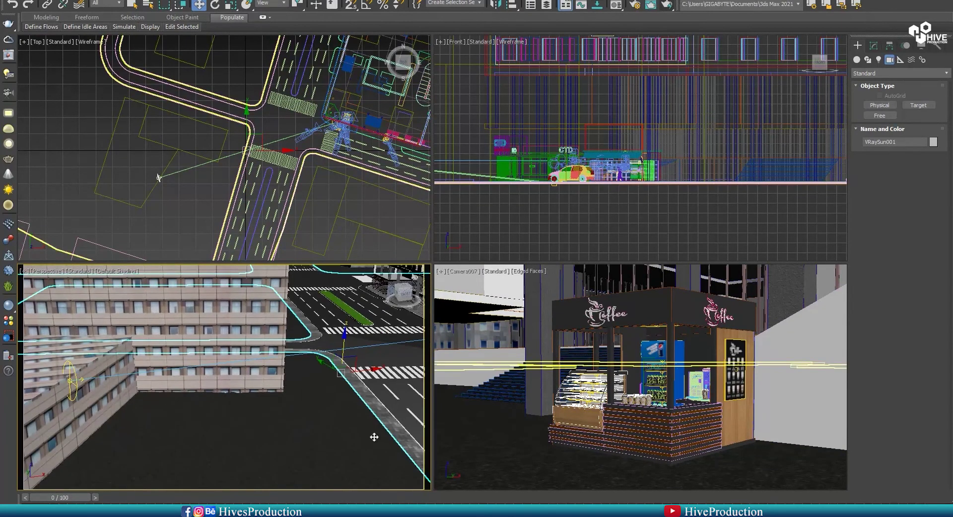
Raise the V-Ray sun well above the street and move it horizontally closer to the main building.
click(73, 323)
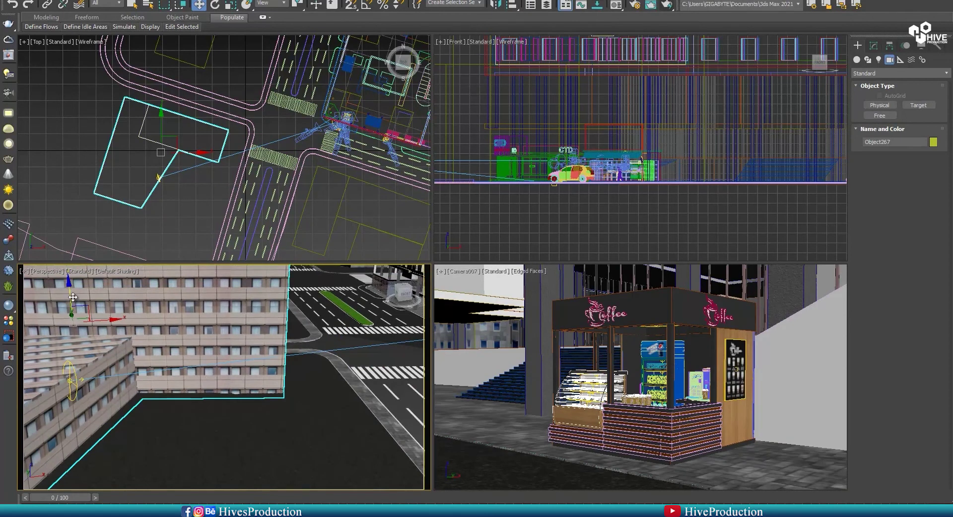
click(74, 378)
drag(350, 318, 468, 199)
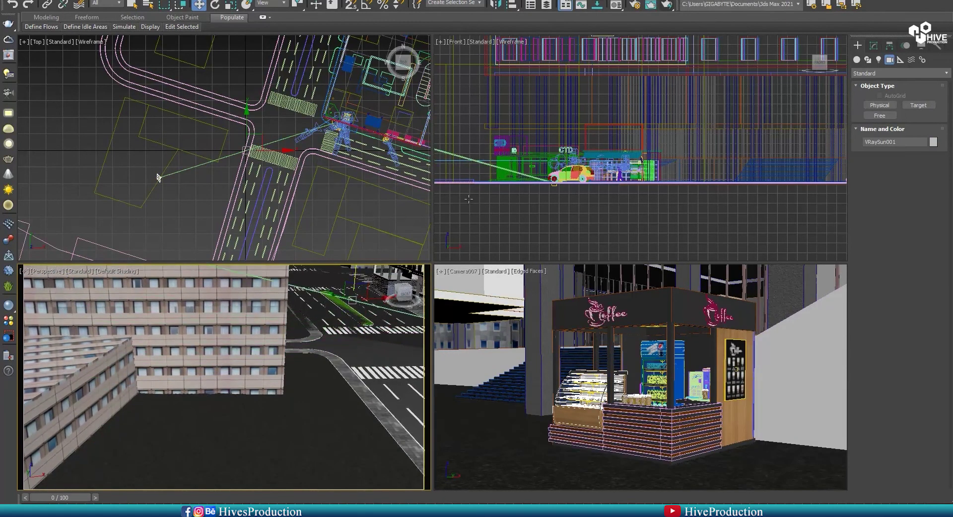
scroll(468, 199, down, 5)
drag(501, 139, 504, 126)
drag(526, 156, 601, 168)
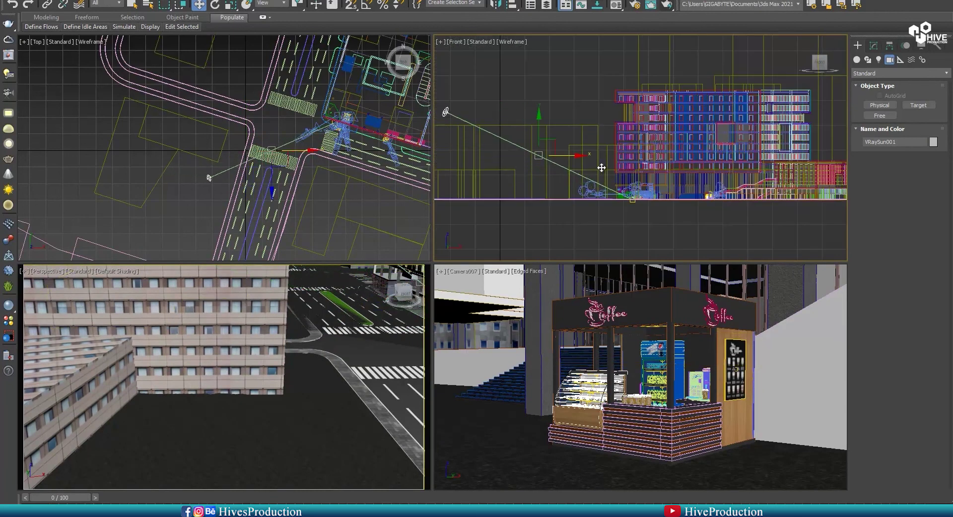
Run a V-Ray test render of the booth camera view with the repositioned sun and close the V-Ray messages.
click(632, 385)
key(shift+q)
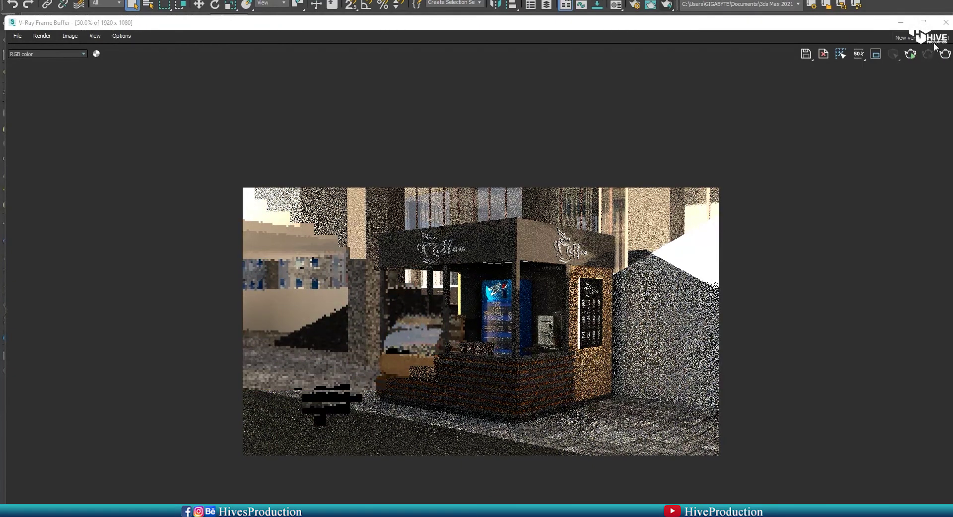
click(902, 22)
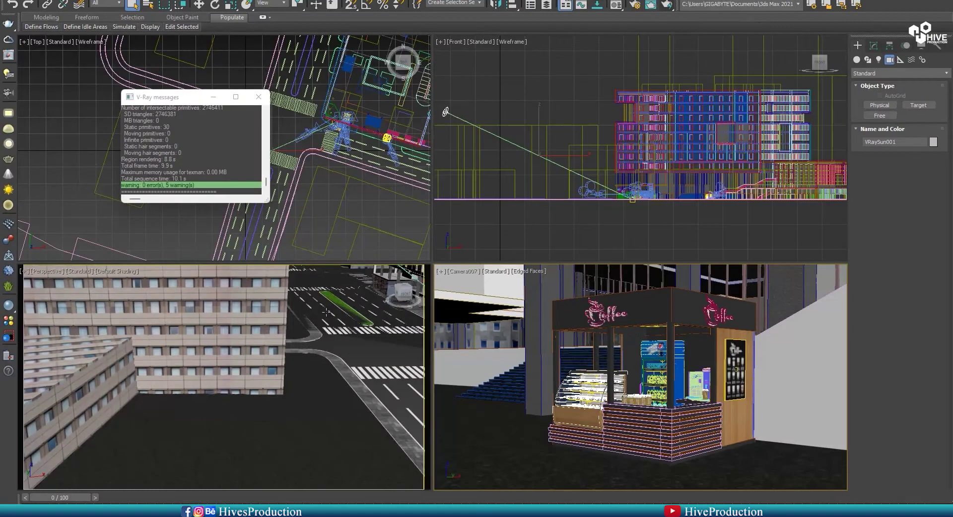
click(265, 98)
Select the Business_M figure and the light-yellow man in the top view and move both along the street to the coffee booth.
scroll(343, 137, up, 8)
middle_drag(147, 99, 100, 74)
click(184, 127)
middle_drag(273, 40, 149, 251)
scroll(122, 198, down, 2)
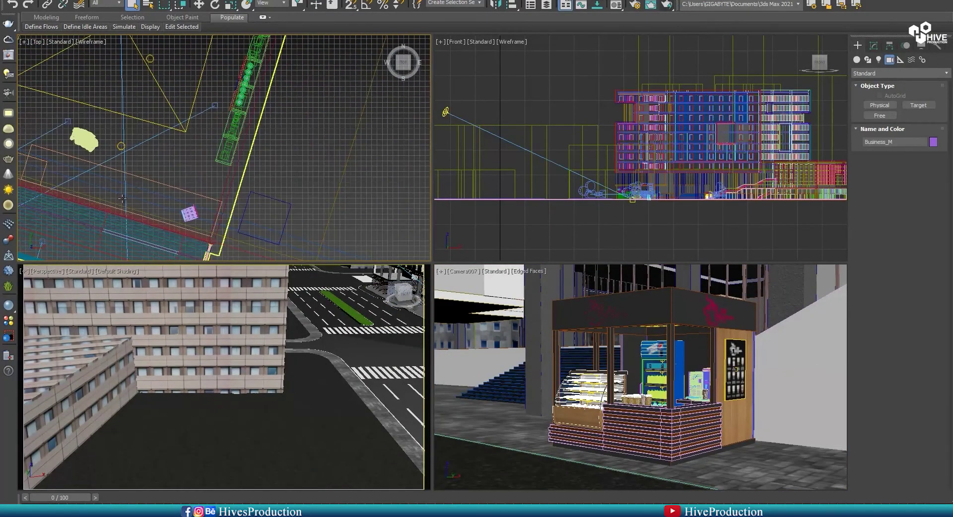
ctrl+click(79, 139)
scroll(138, 172, down, 4)
middle_drag(171, 206, 162, 117)
scroll(156, 99, down, 3)
middle_drag(149, 78, 125, 94)
key(w)
drag(120, 84, 353, 182)
Rotate the Business_M figure and move it onto the pavement beside the display-case side of the booth.
click(337, 218)
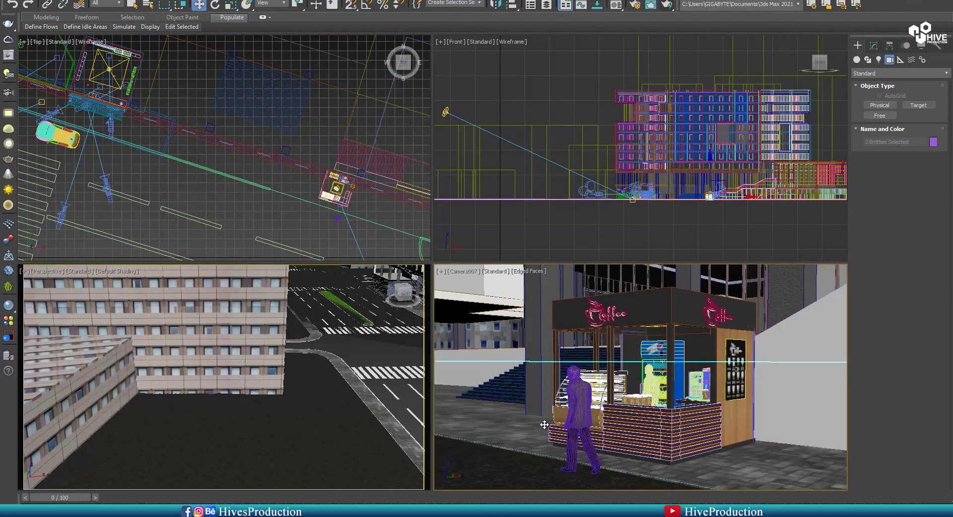
key(e)
drag(337, 218, 300, 211)
scroll(341, 194, up, 5)
middle_drag(335, 234, 320, 103)
key(w)
drag(319, 120, 254, 66)
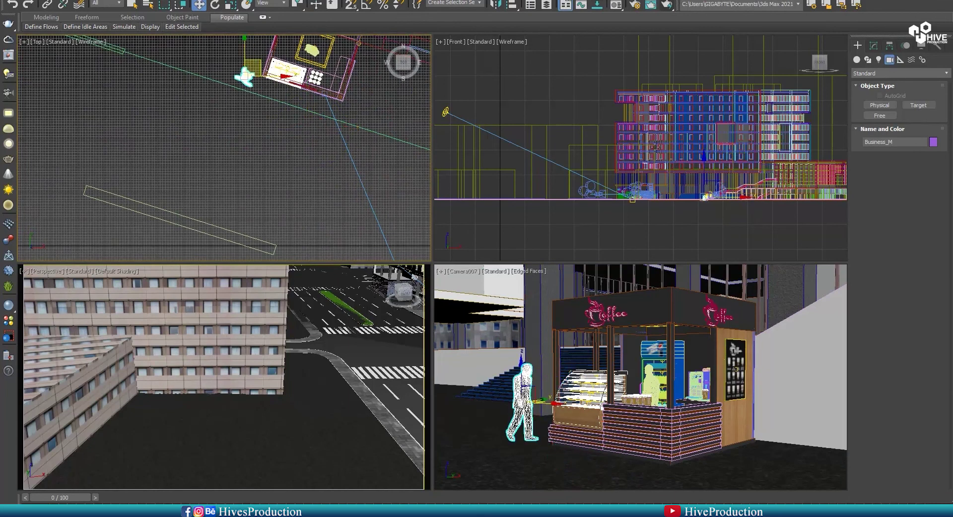
Check the businessman's height in the front view, maximize the camera view and lower him slightly onto the pavement.
right_click(737, 201)
key(z)
middle_drag(736, 199, 670, 148)
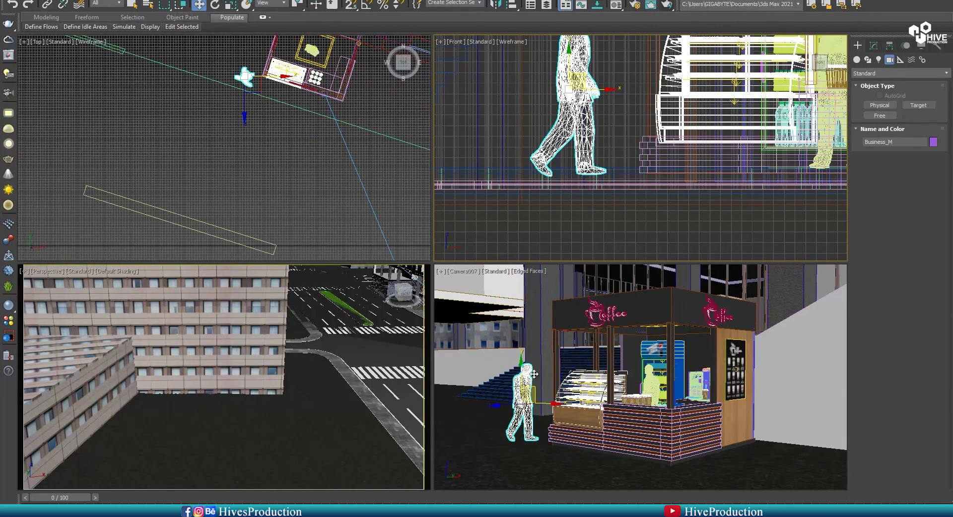
key(alt+w)
drag(194, 284, 194, 293)
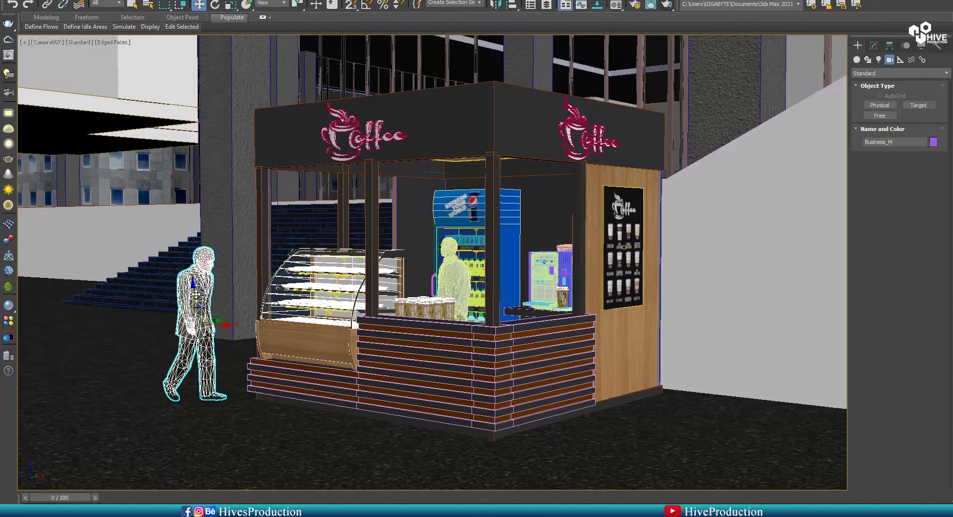
Rotate the vendor man002 slightly inside the booth and run a V-Ray test render of the camera view.
click(452, 272)
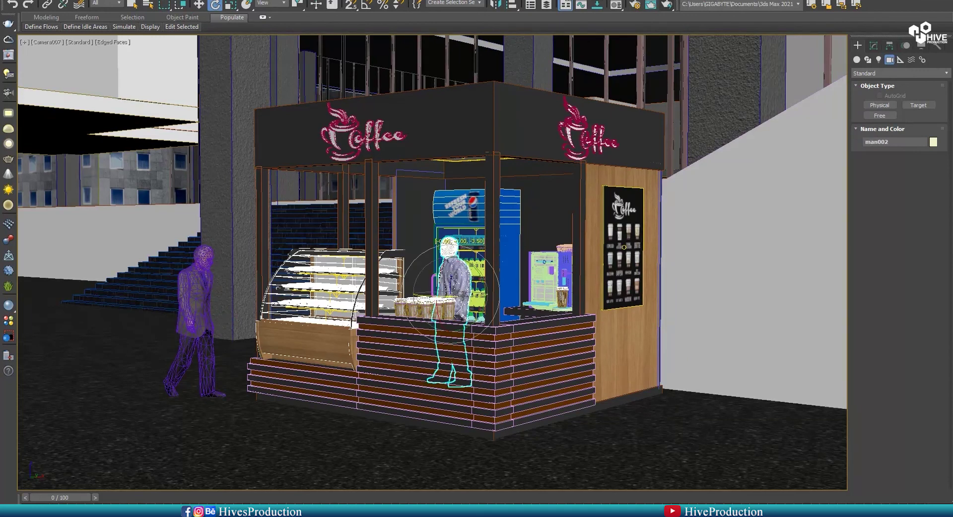
click(708, 384)
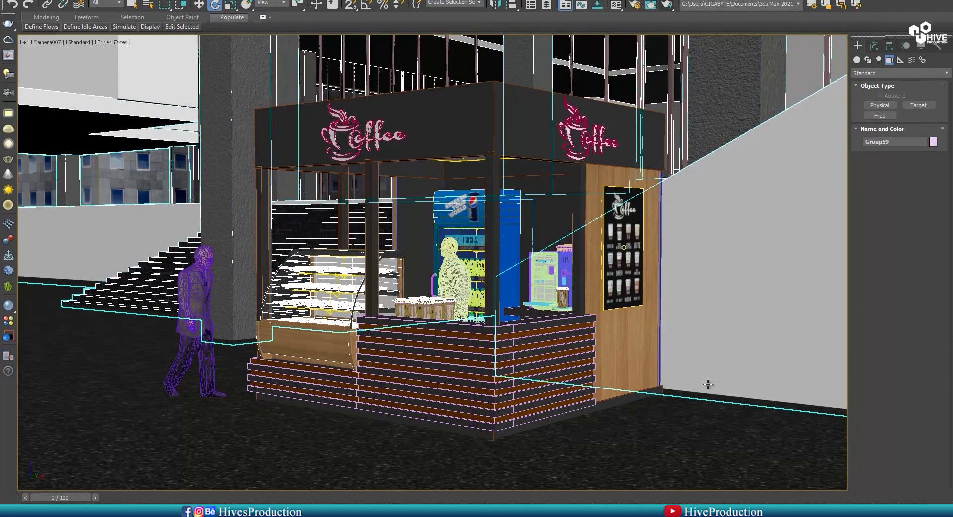
key(shift+q)
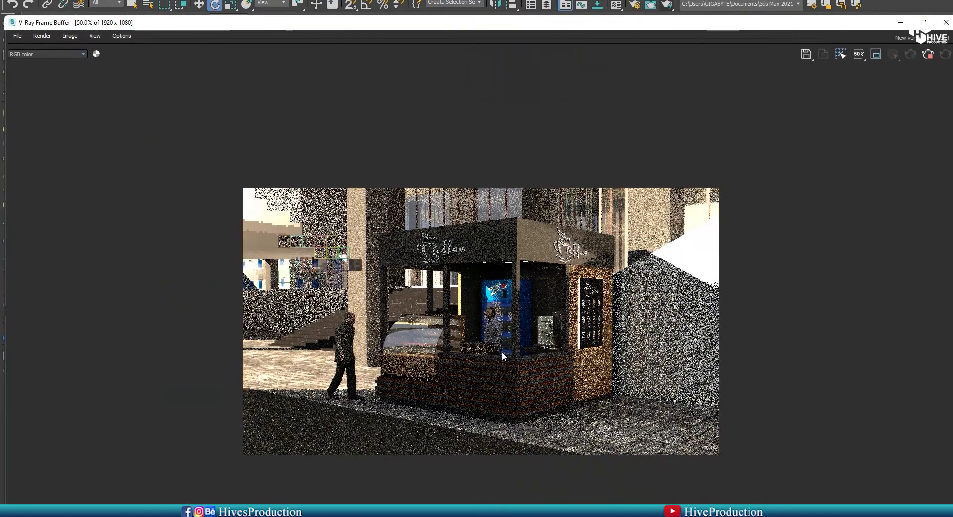
scroll(497, 368, up, 1)
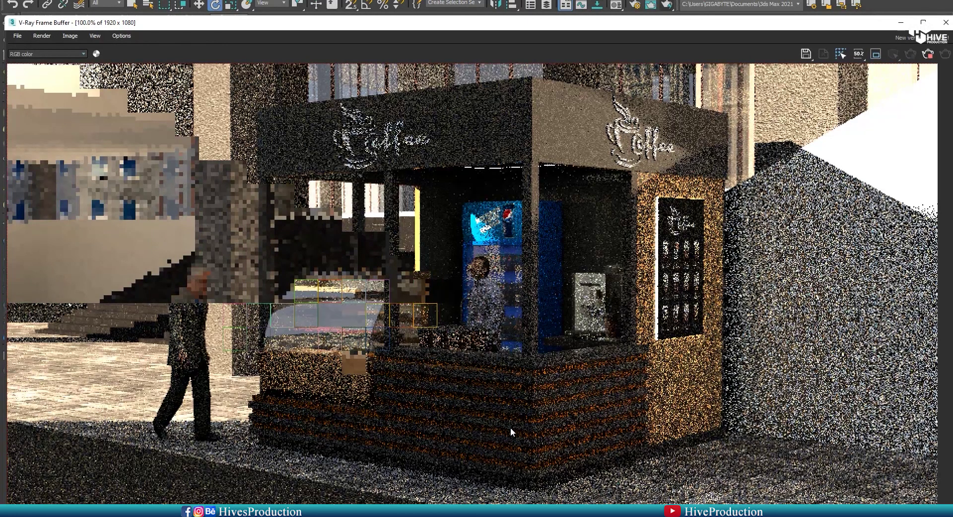
click(923, 22)
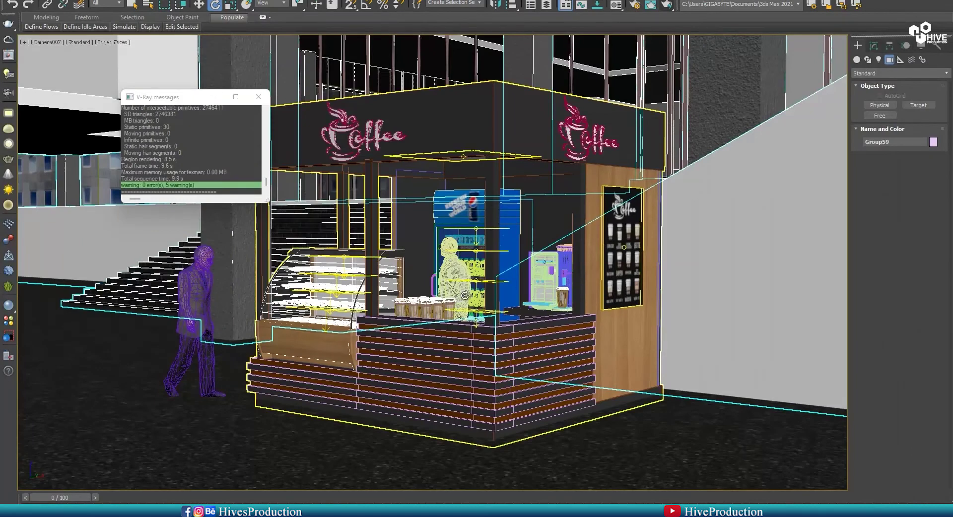
Scale up the vendor man002 and raise him slightly behind the counter.
click(457, 291)
drag(450, 290, 451, 274)
key(w)
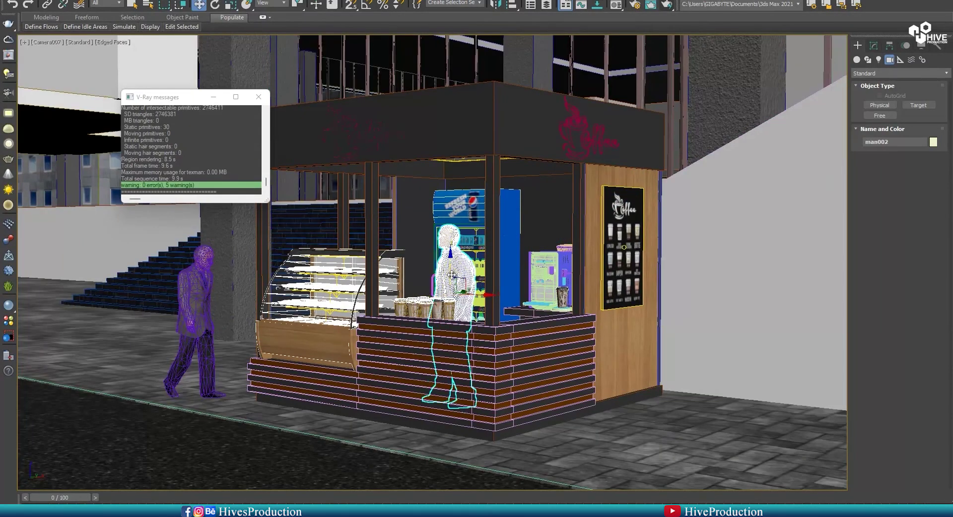
Scale up the walking Business_M figure uniformly to match the size of the booth and vendor.
click(203, 326)
key(r)
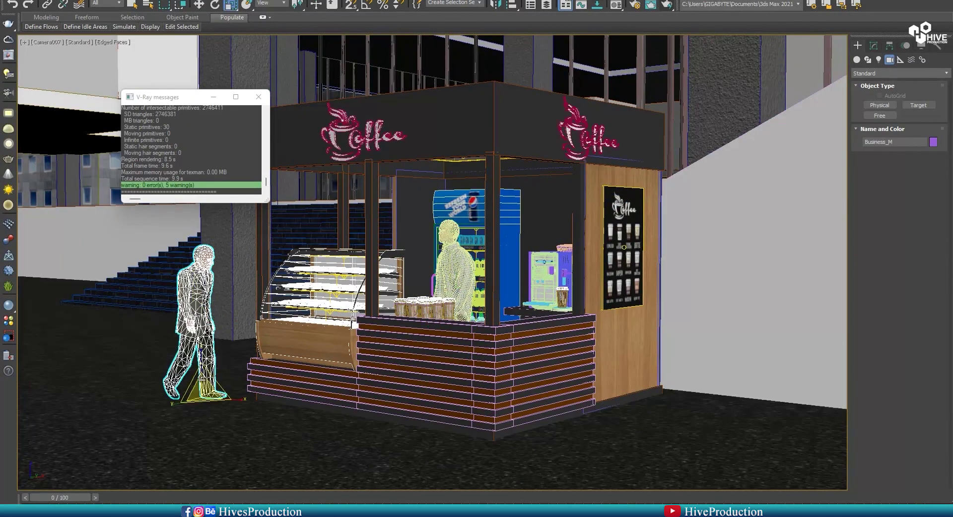
drag(206, 387, 205, 379)
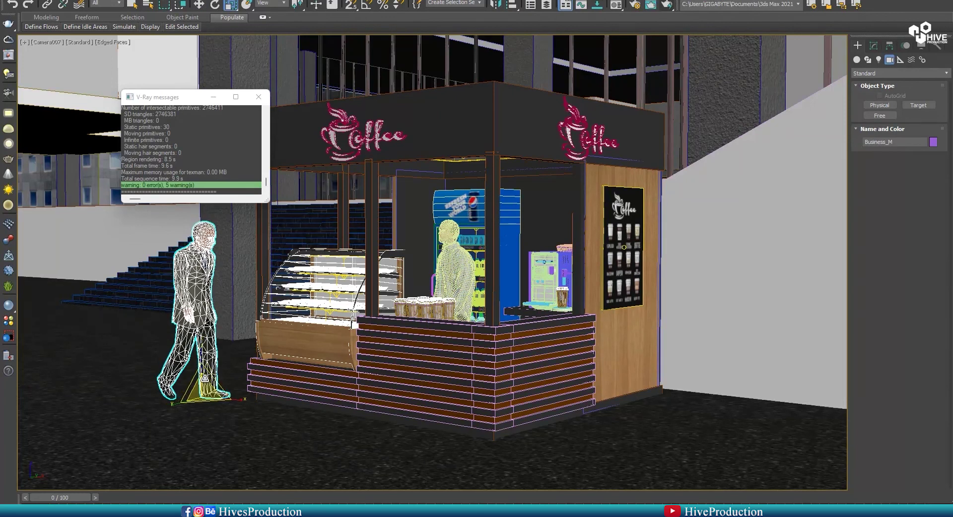
Run a V-Ray test render with the enlarged figures and inspect the booth and both men in the enlarged frame buffer.
click(544, 372)
key(shift+q)
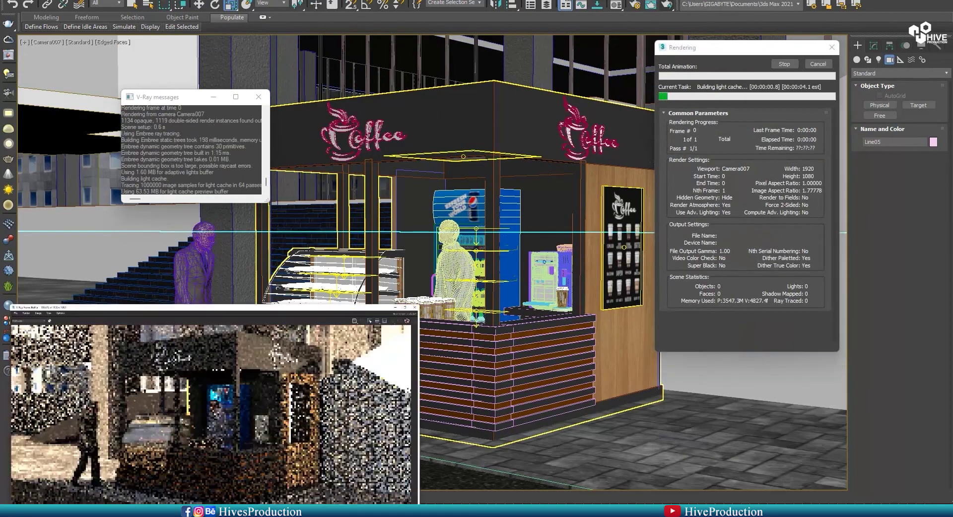
click(406, 307)
scroll(480, 351, down, 2)
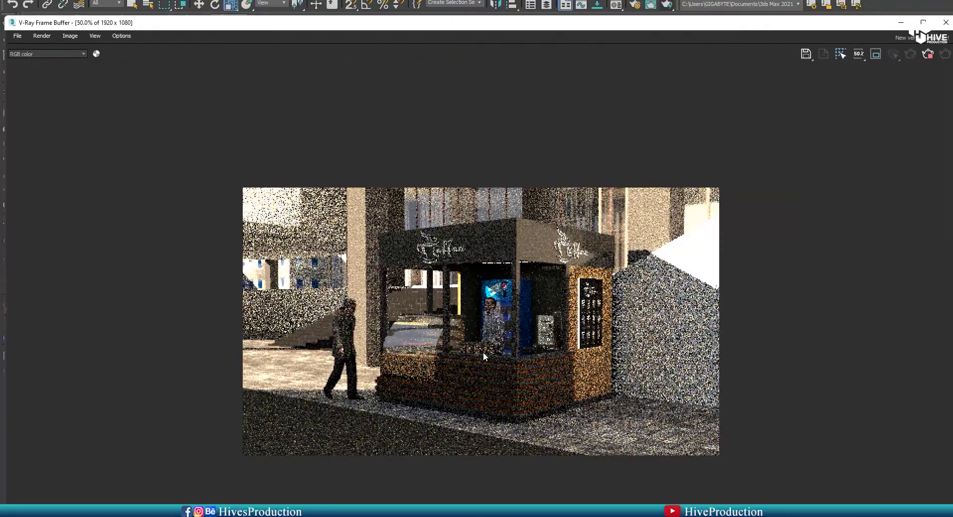
scroll(484, 352, up, 2)
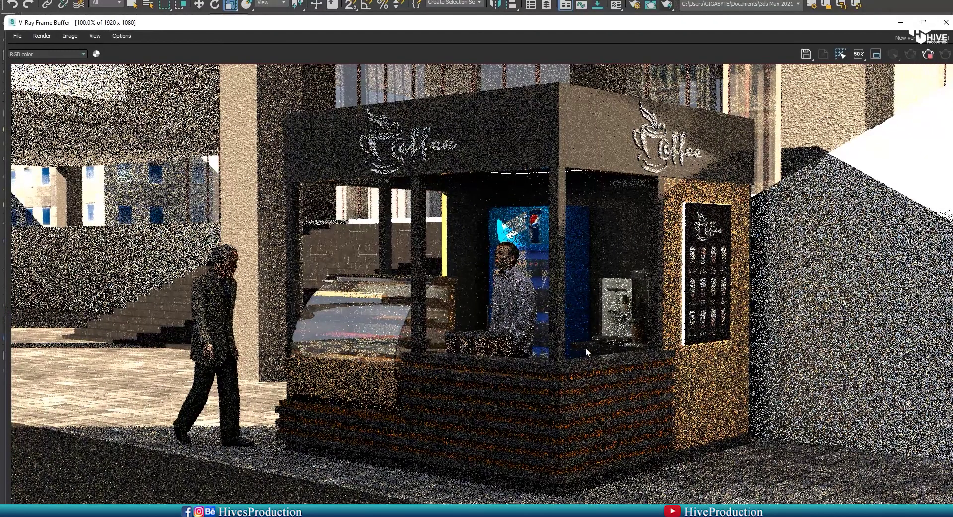